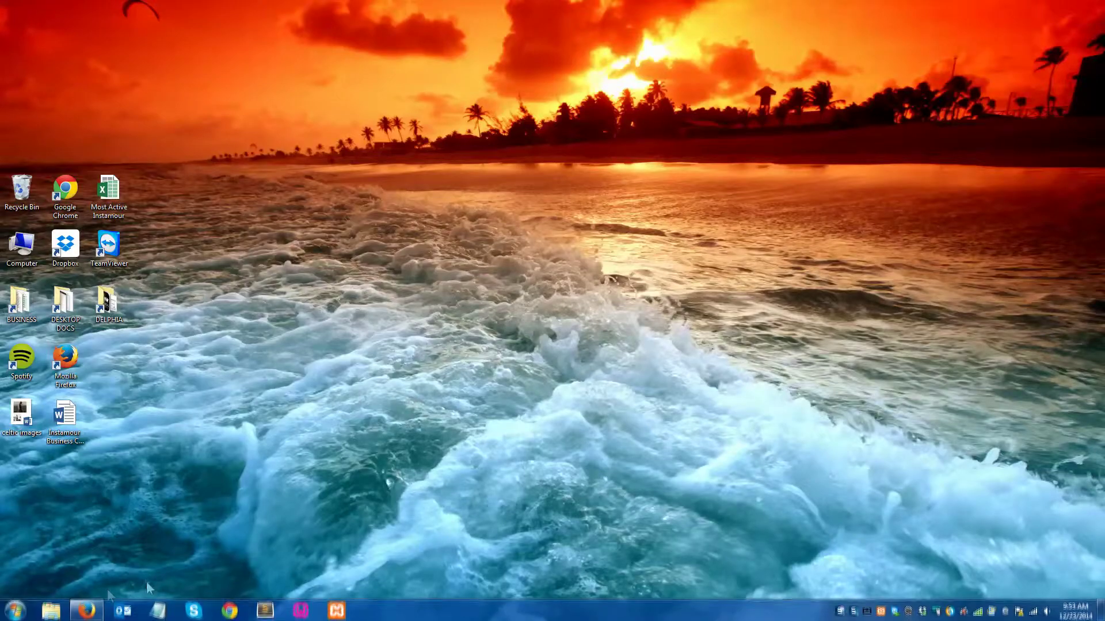
Switch to Firefox, log in to the DreamHost panel and show the Manage Domains page
left_click(86, 609)
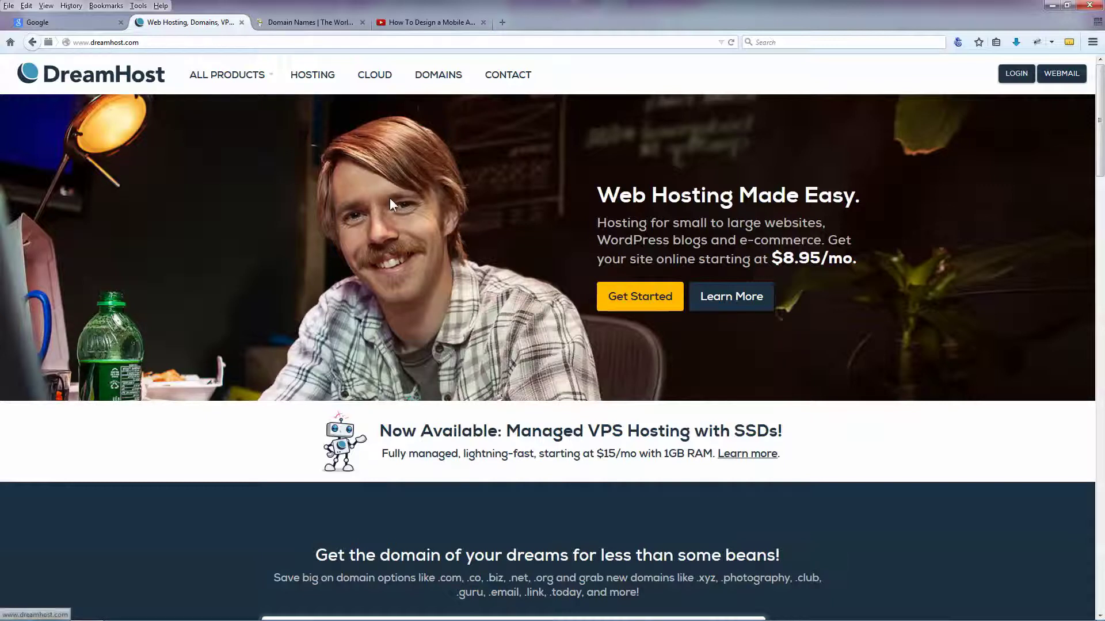
left_click(1016, 75)
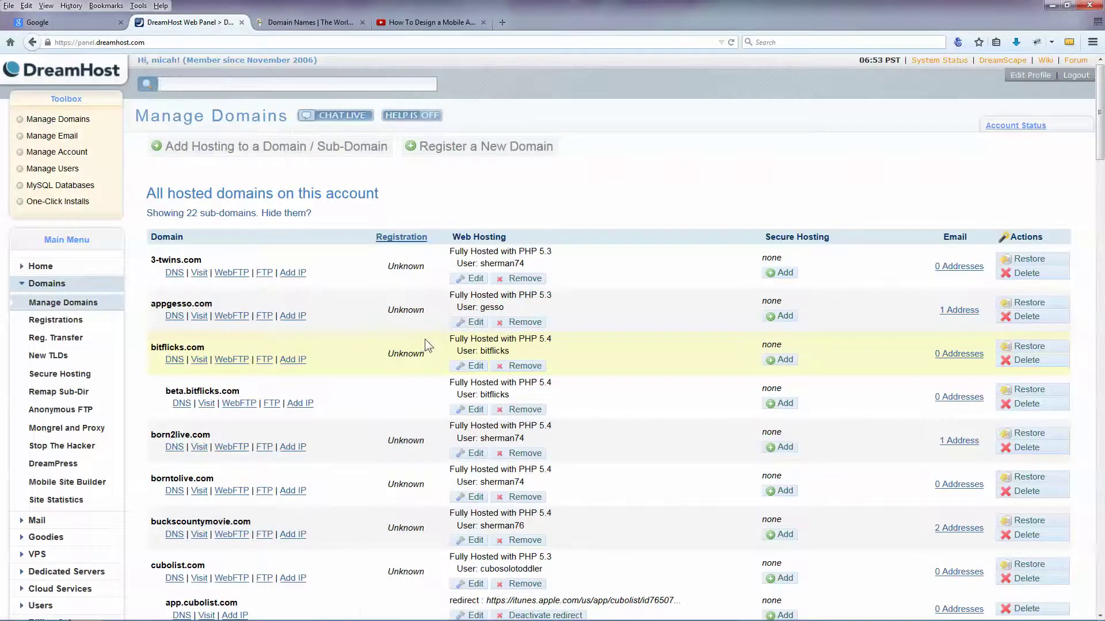
left_click(45, 122)
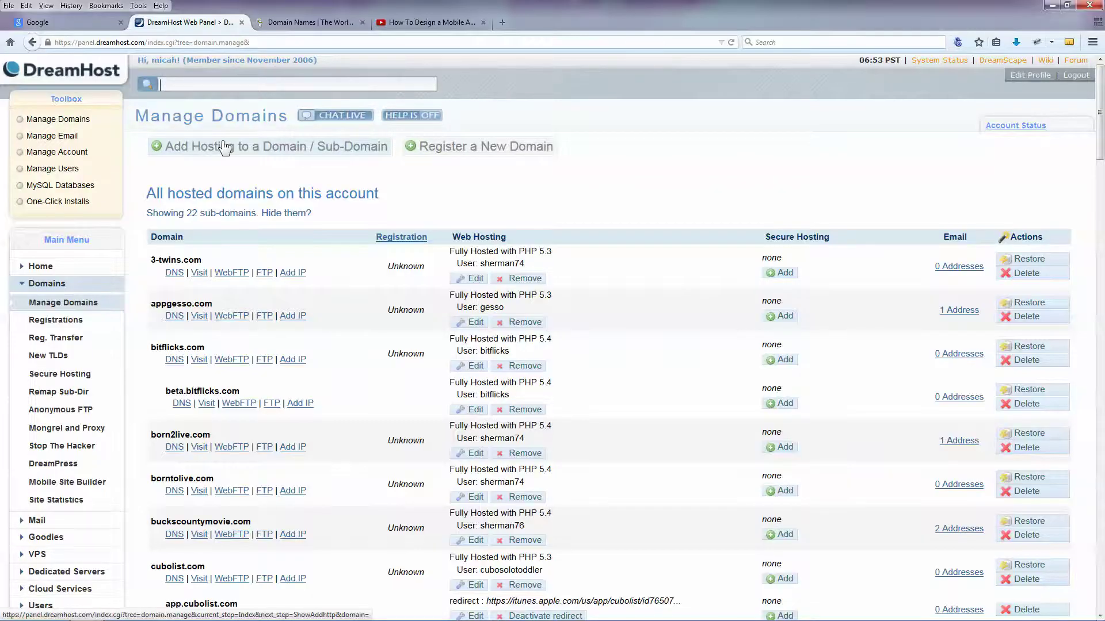
Examine the hosted domains list for the personal .org domain, its hosting user and its howto subdomain
scroll(289, 261, "down", 20)
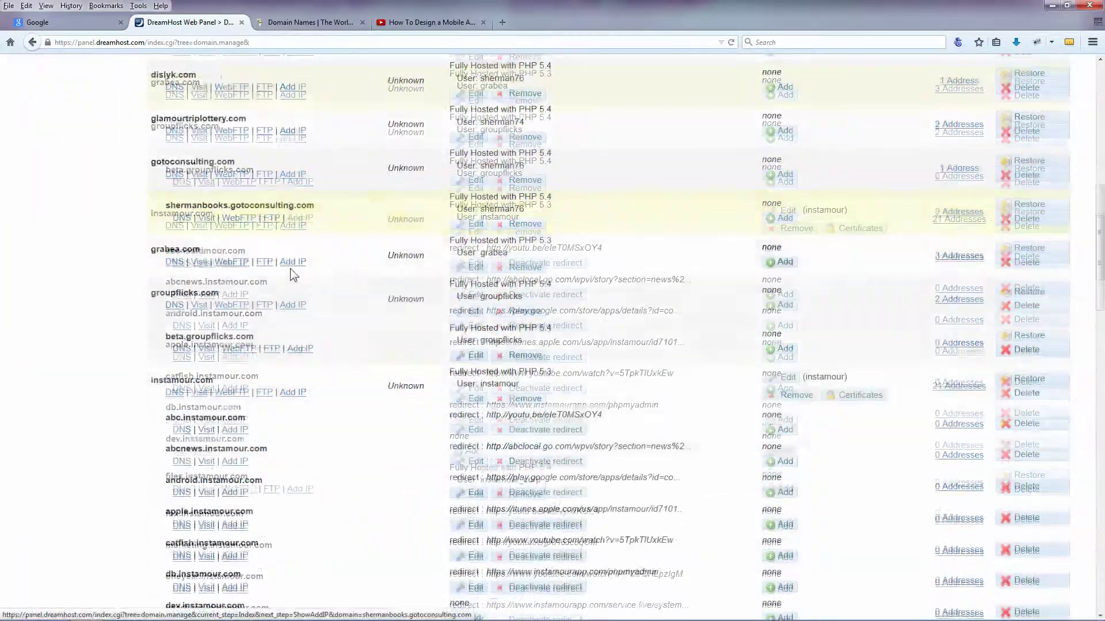
scroll(205, 163, "up", 2)
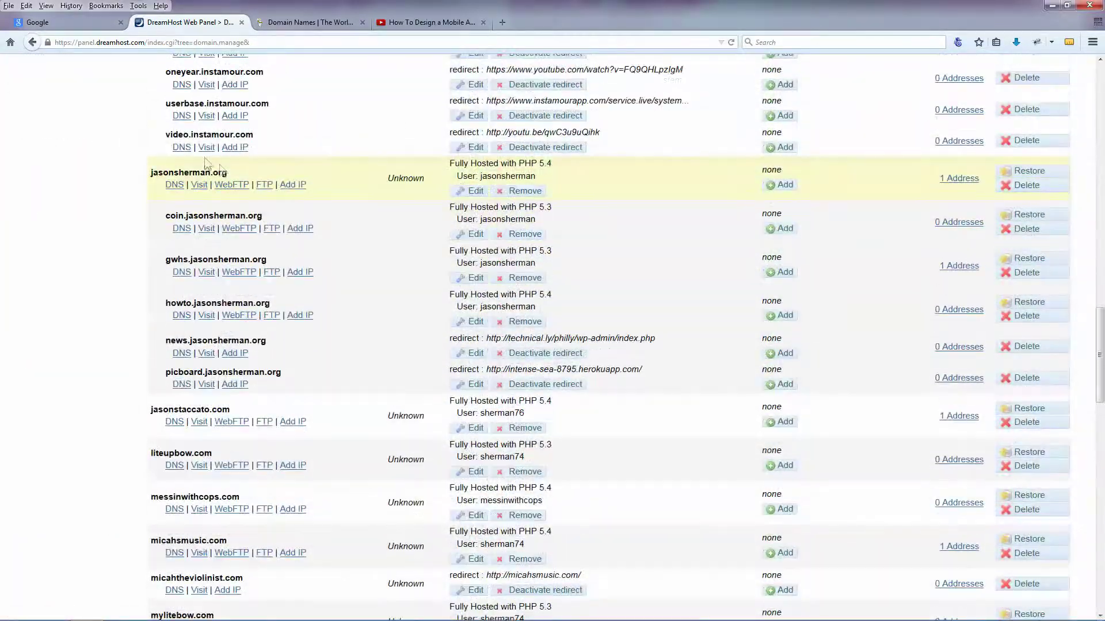
left_click_drag(236, 177, 149, 176)
left_click(403, 175)
double_click(499, 176)
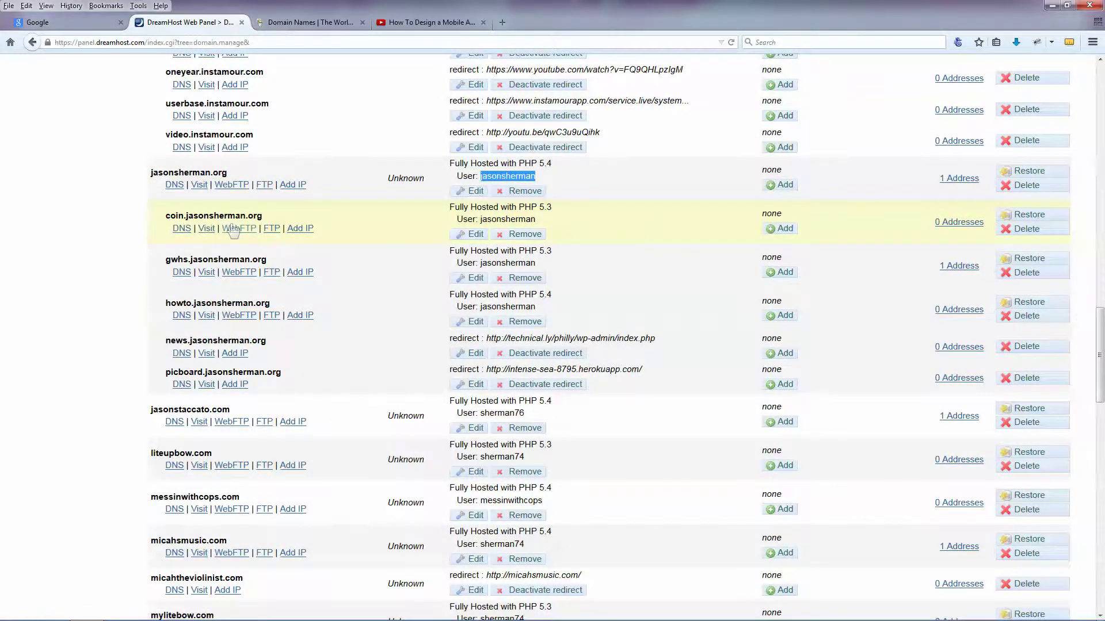
left_click_drag(164, 303, 278, 306)
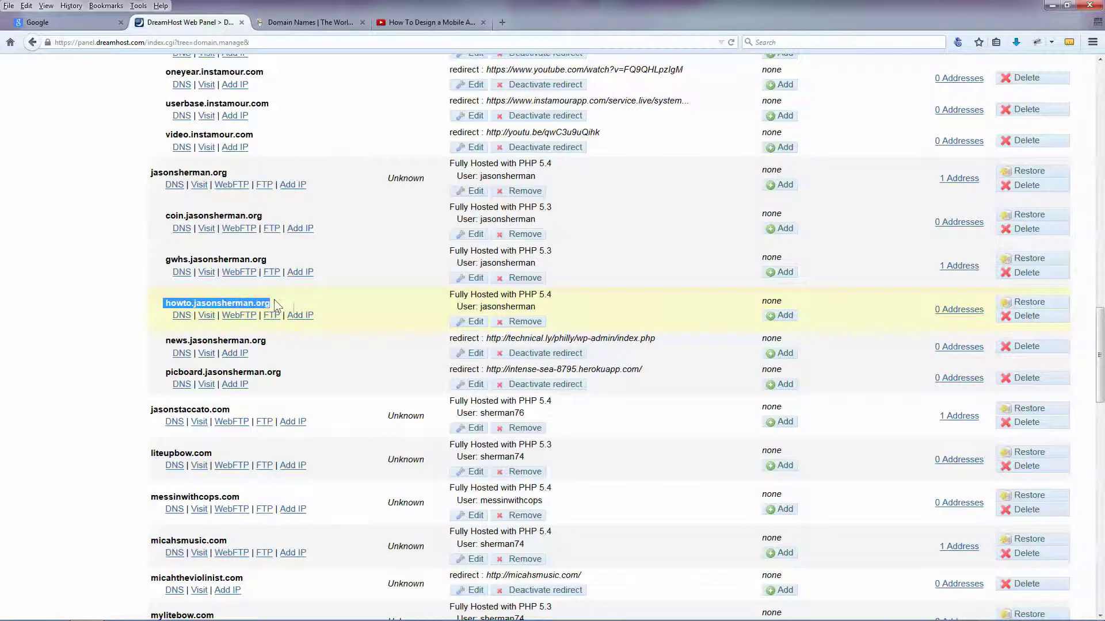
left_click(356, 320)
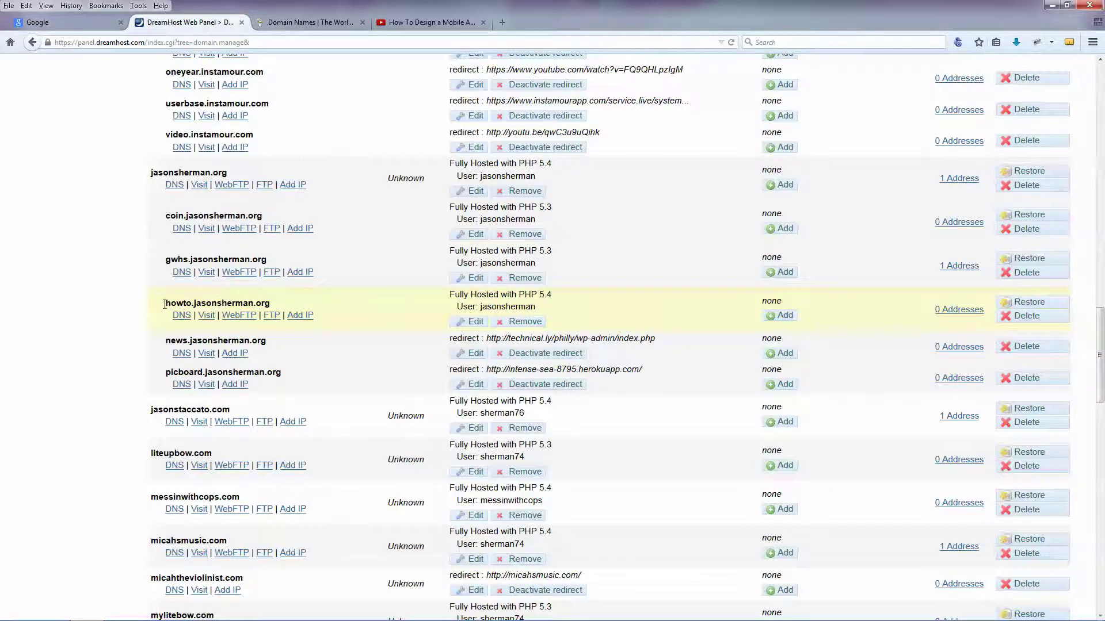
left_click_drag(166, 304, 281, 300)
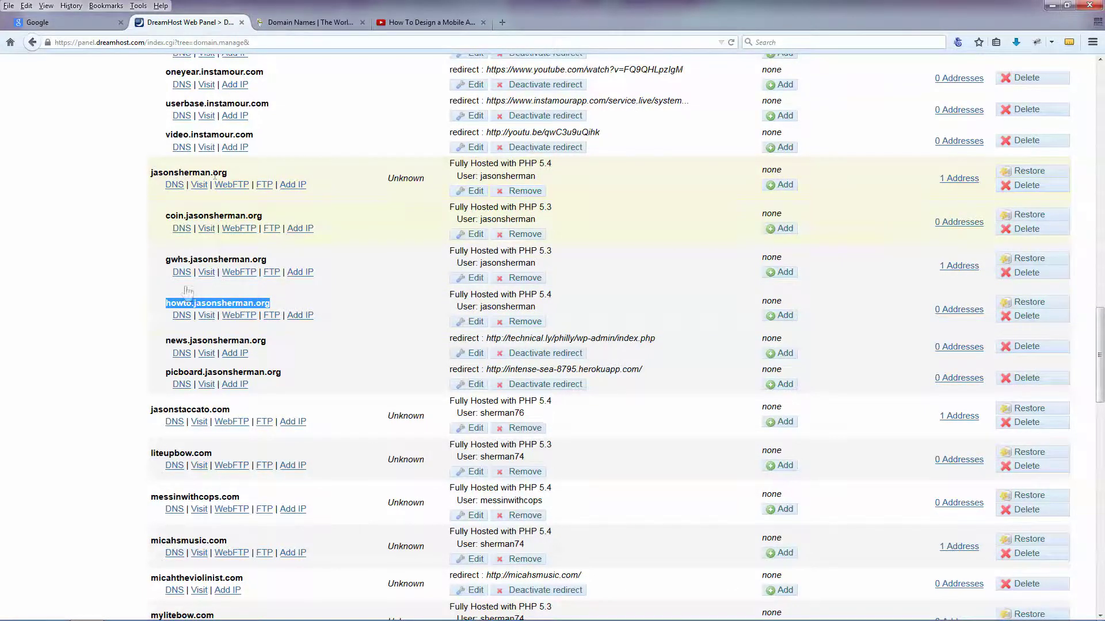
left_click(181, 307)
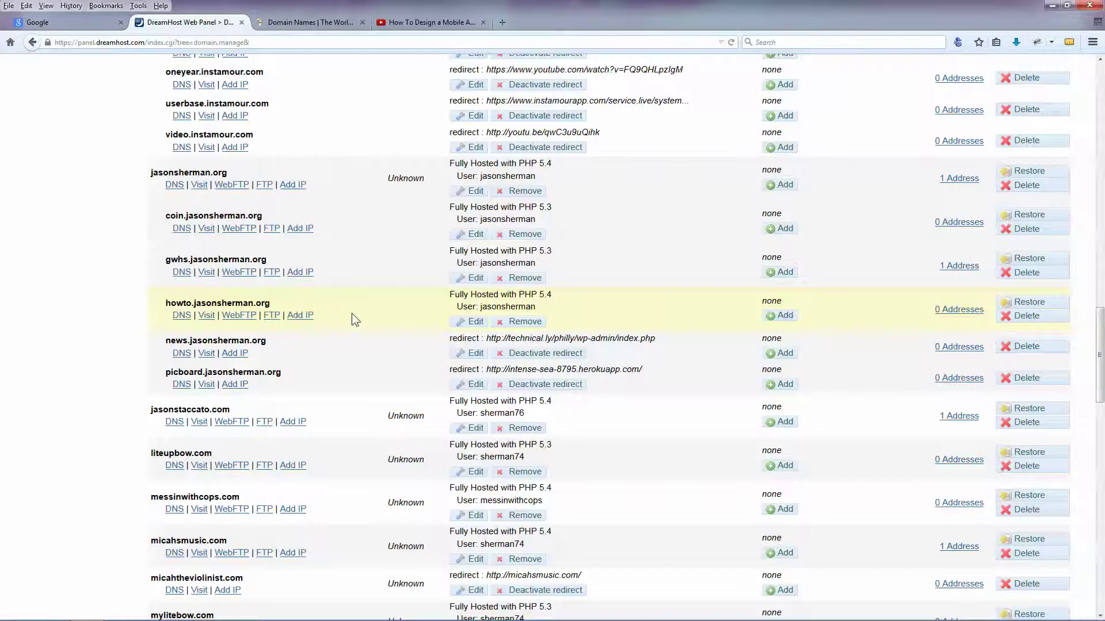
Show DreamHost's One-Click Installs among the Goodies and look through the available applications
scroll(351, 313, "up", 3)
scroll(351, 313, "up", 10)
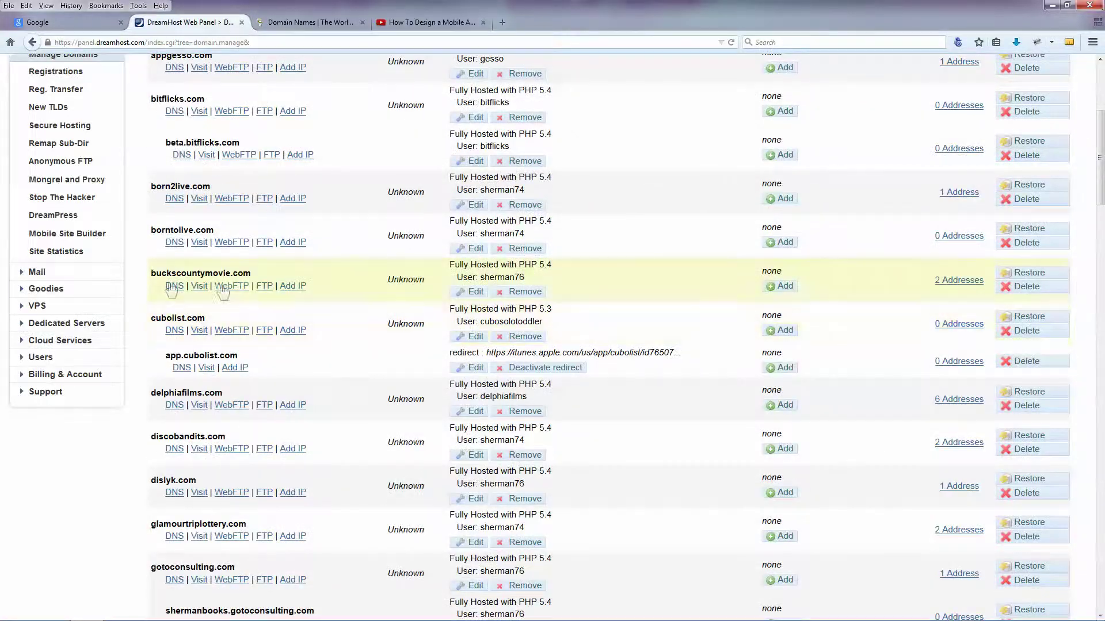
left_click(42, 292)
left_click(58, 328)
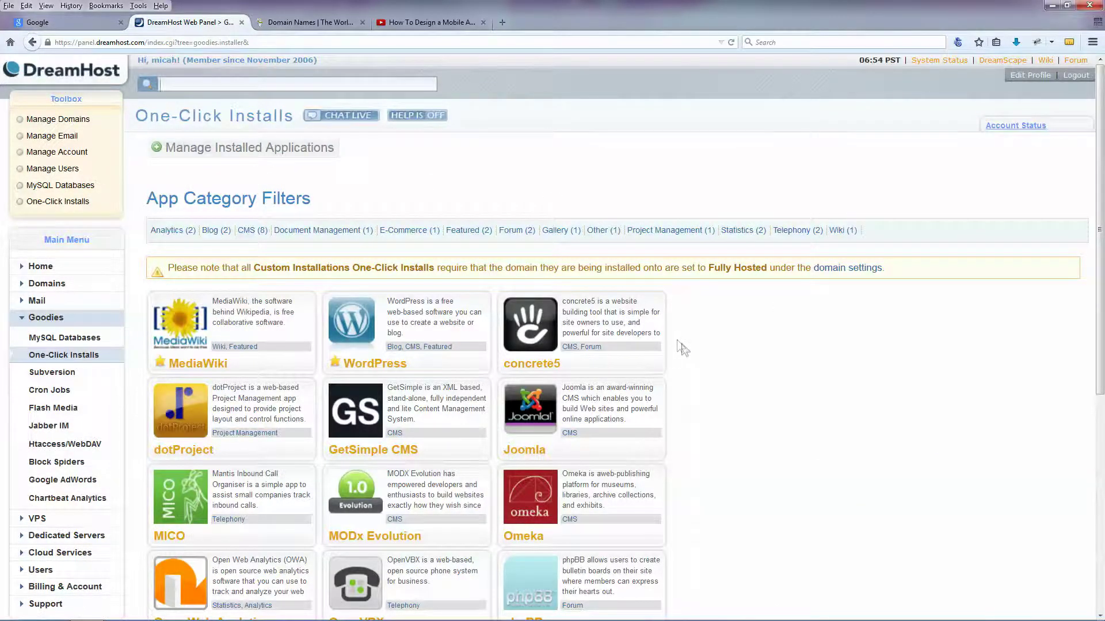
scroll(682, 345, "down", 5)
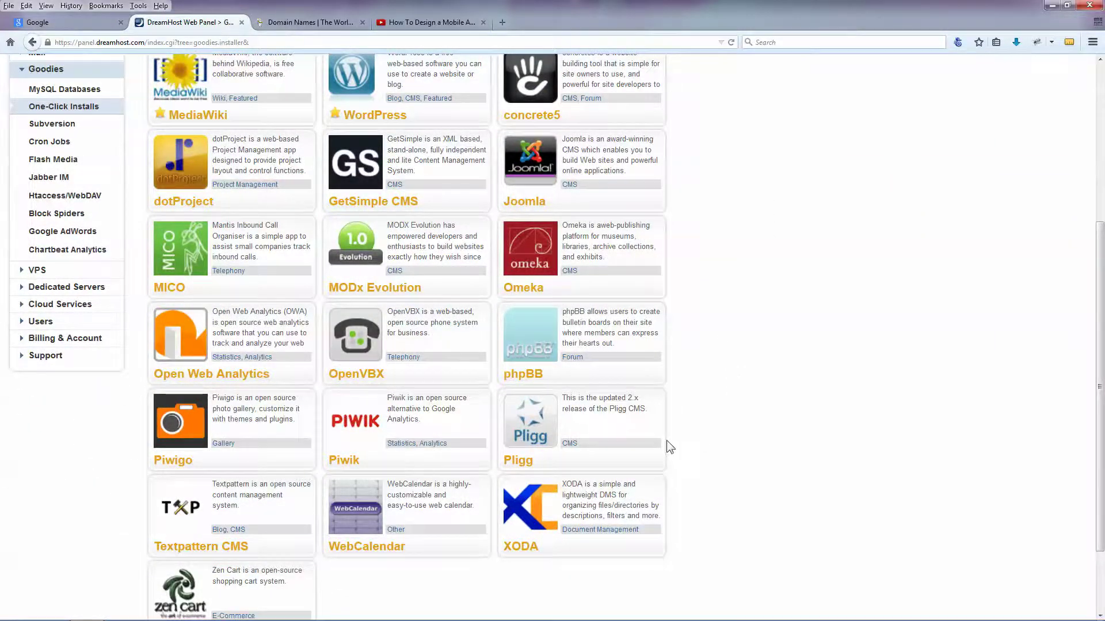
scroll(666, 446, "up", 2)
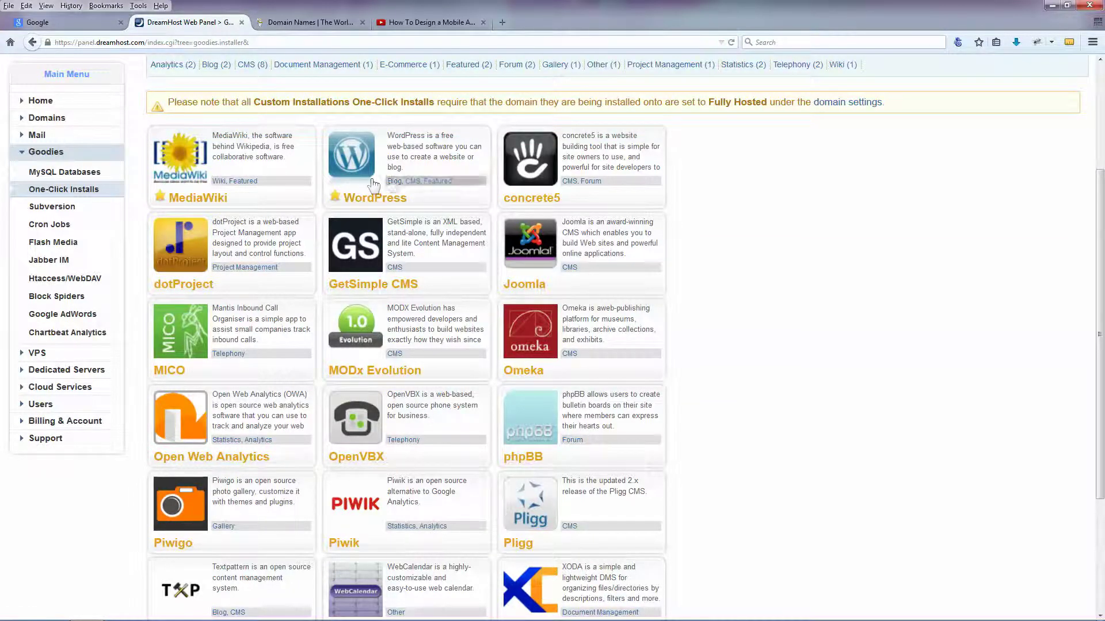
Install WordPress with the Custom One-Click Installer on the howto subdomain of the personal .org domain
left_click(361, 161)
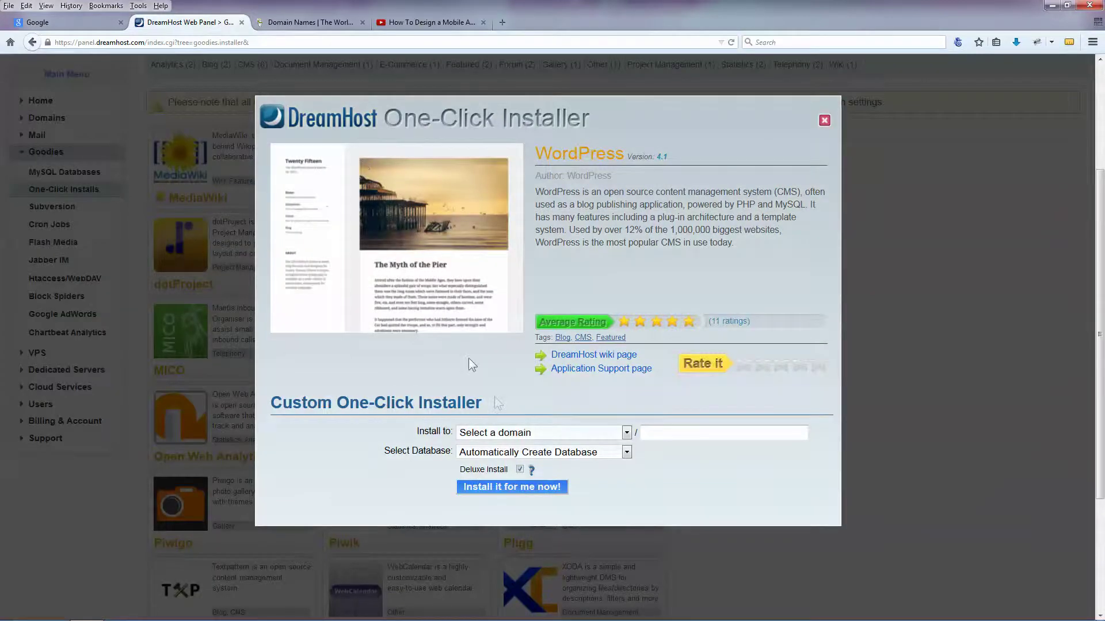
left_click(525, 435)
scroll(555, 328, "down", 3)
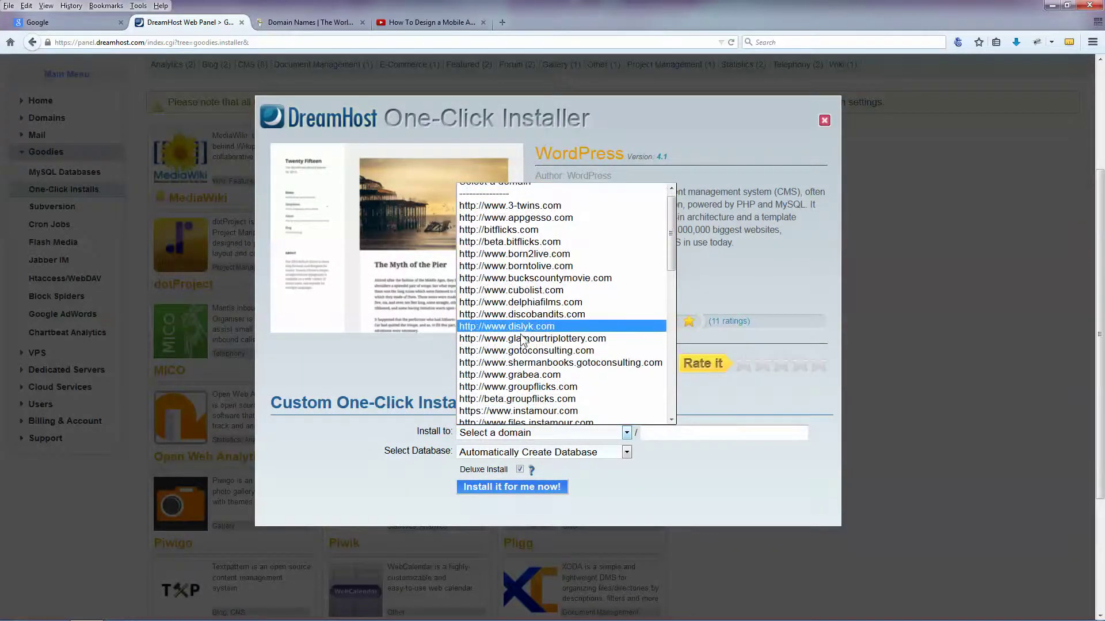
scroll(565, 354, "down", 3)
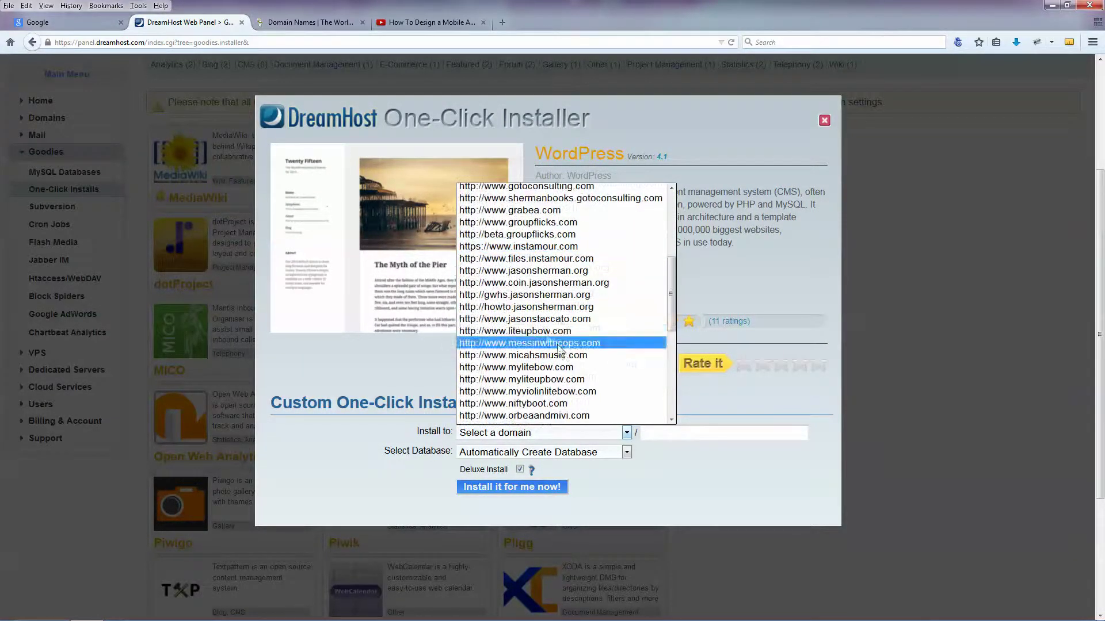
left_click(522, 309)
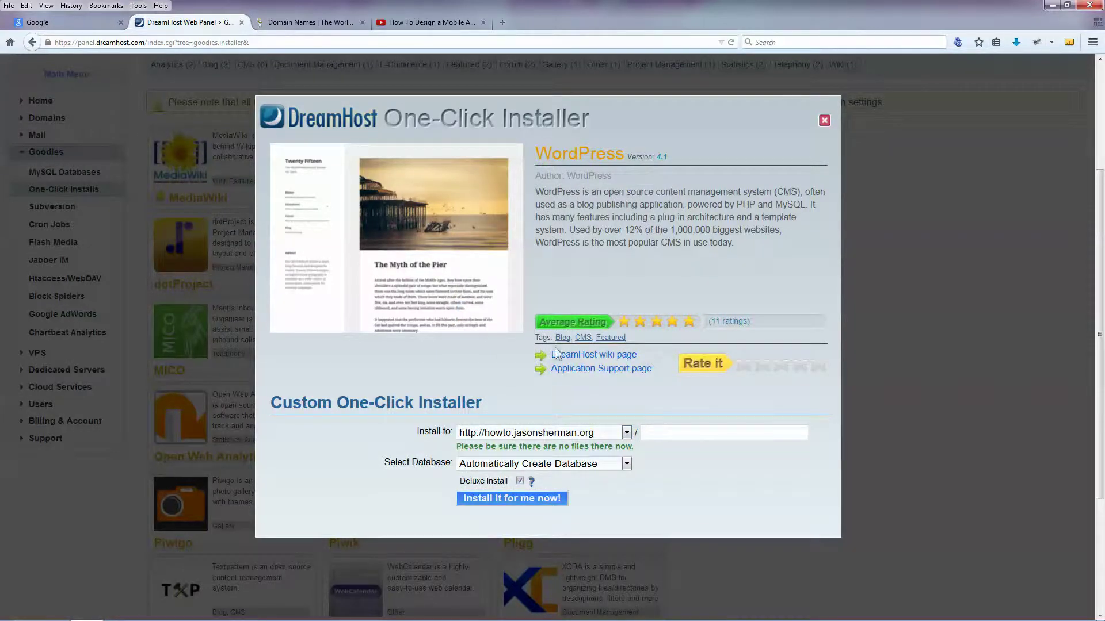
left_click(510, 496)
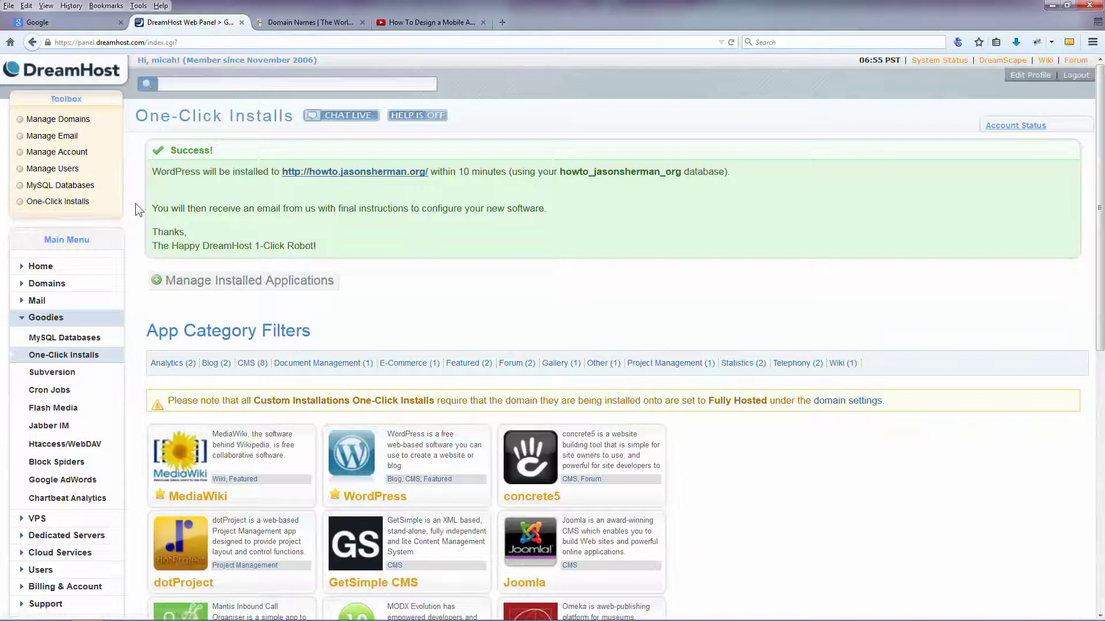
Load the howto subdomain's parent website in a new tab and look through its home page
key("ctrl+t")
type("jasonsherman.org")
key("Return")
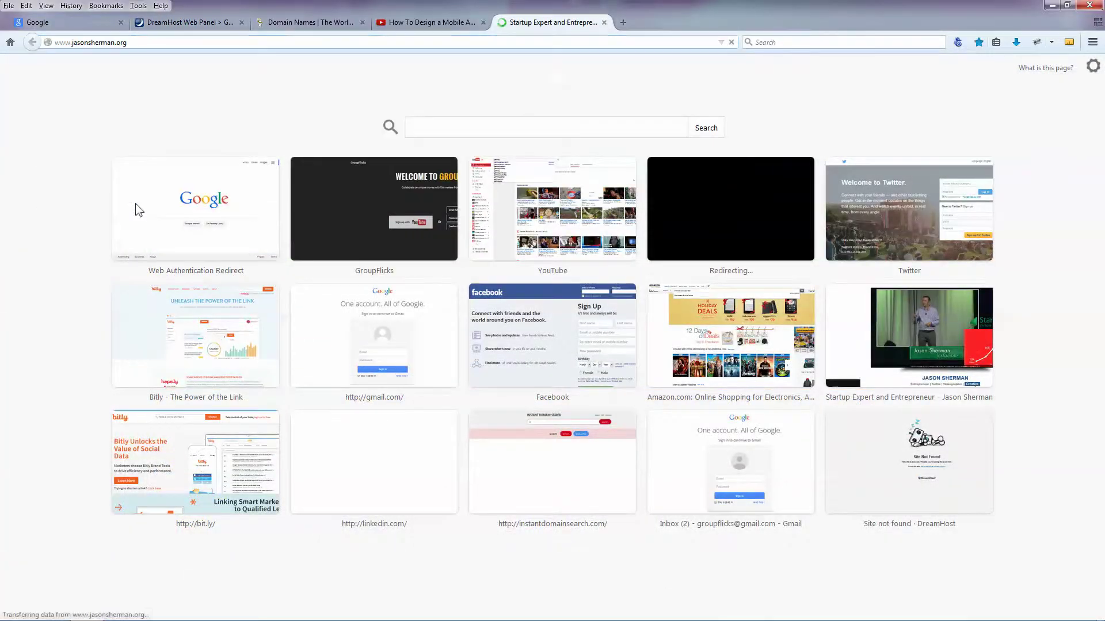
scroll(135, 213, "down", 5)
scroll(643, 289, "down", 4)
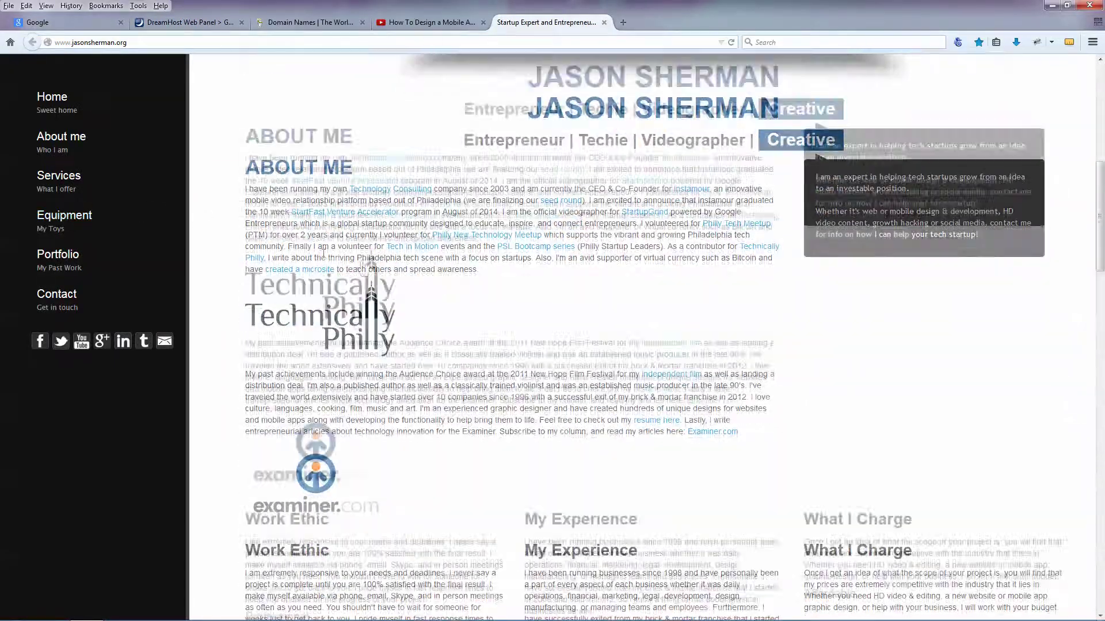
scroll(402, 396, "up", 8)
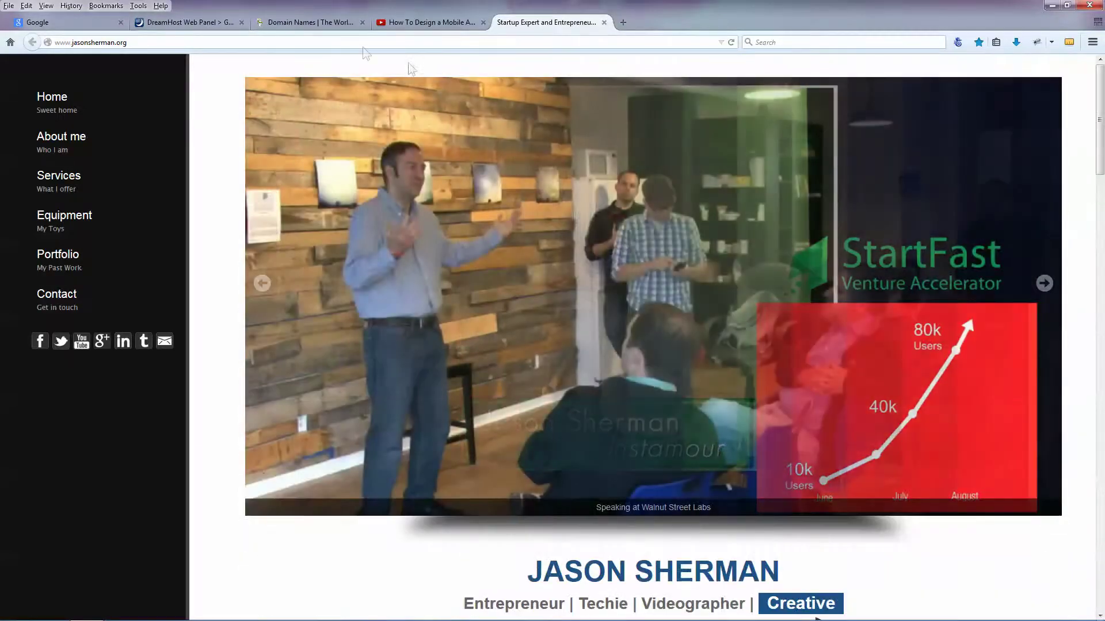
Look at the GoDaddy home page, load instantdomainsearch.com in a new tab and search for the domain name youtubehowtotutorials
left_click(326, 23)
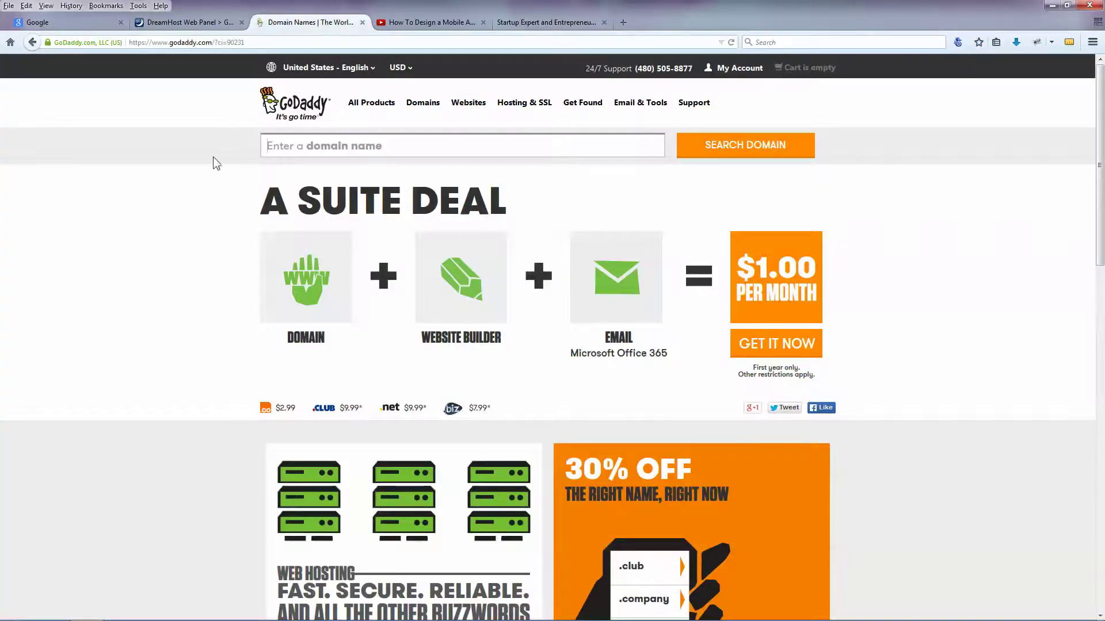
key("ctrl+t")
type("instantdomainsearch.com")
key("Return")
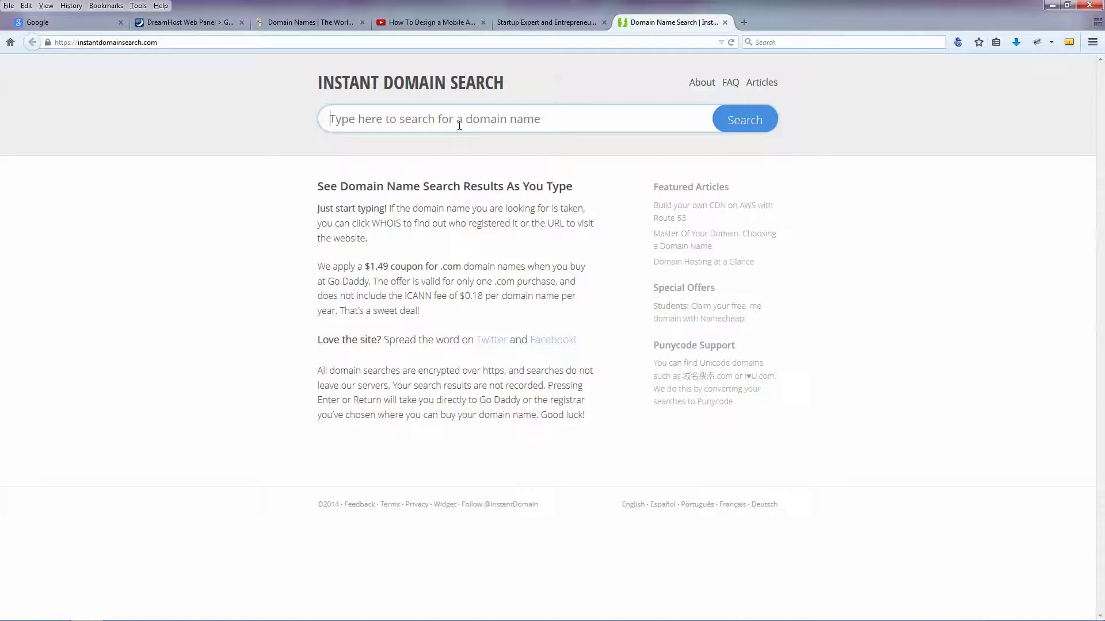
type("youtube")
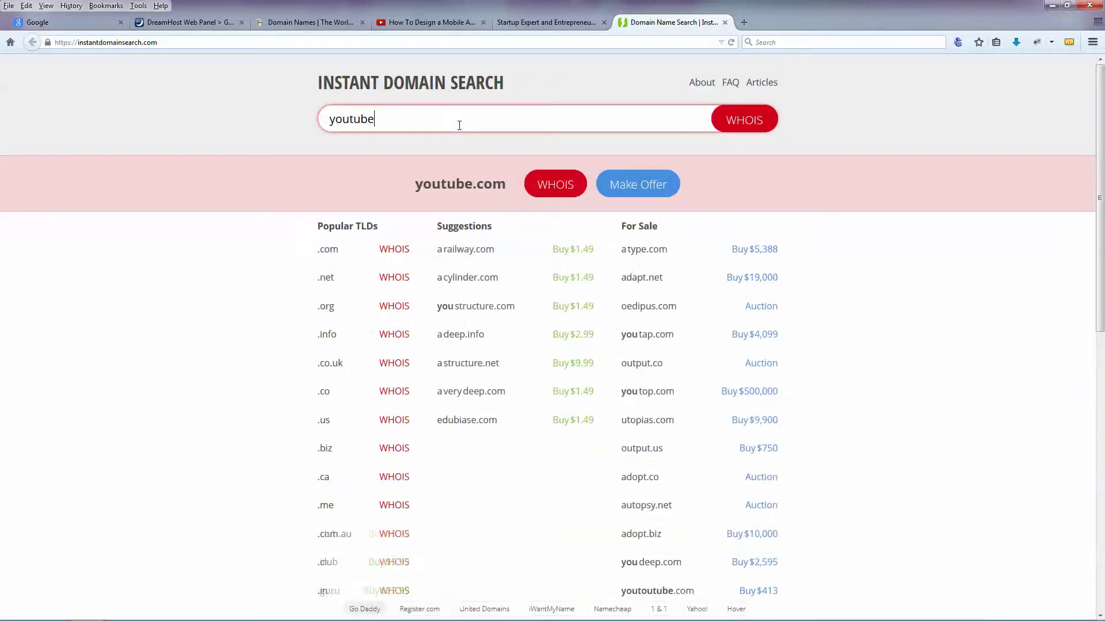
type("howtot")
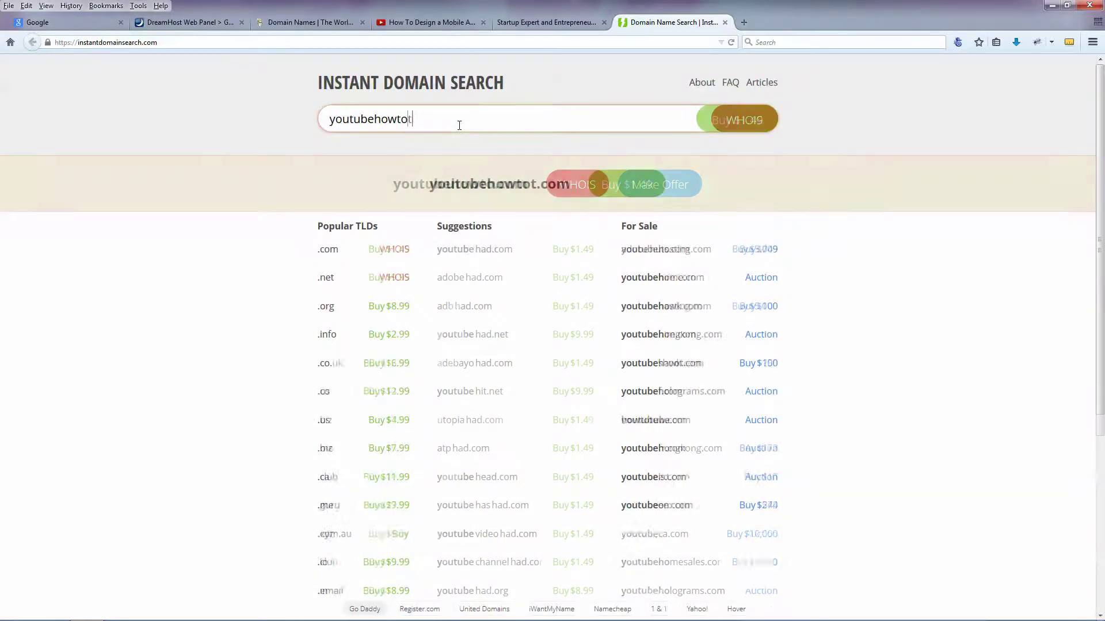
type("utorials")
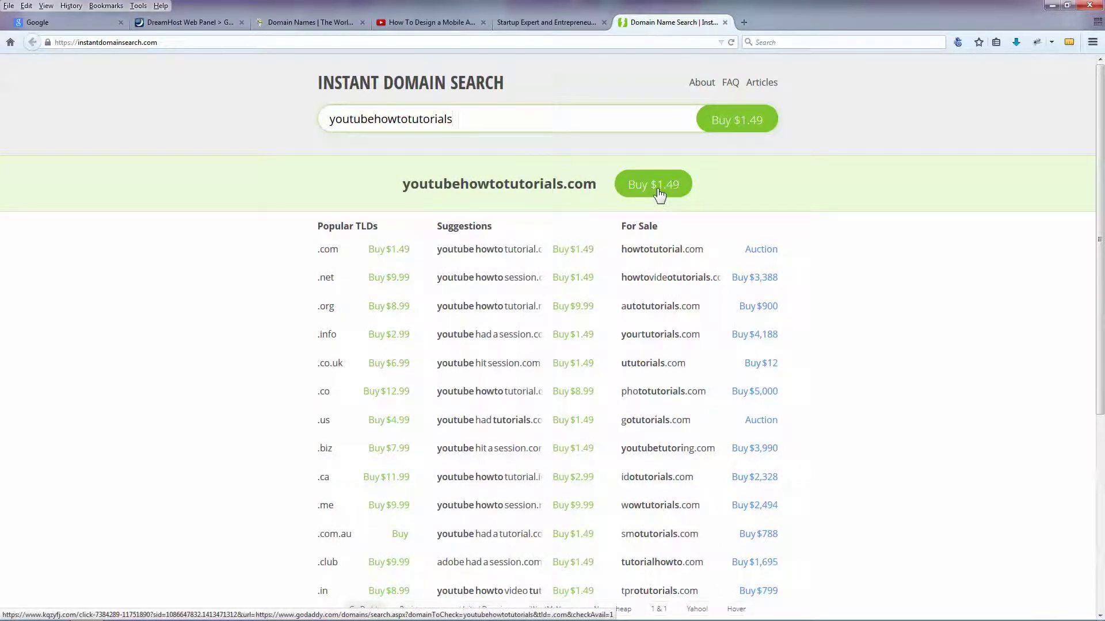
Check the availability of the domain names howtotutorials and abcde12, and clear the search
left_click_drag(374, 119, 289, 113)
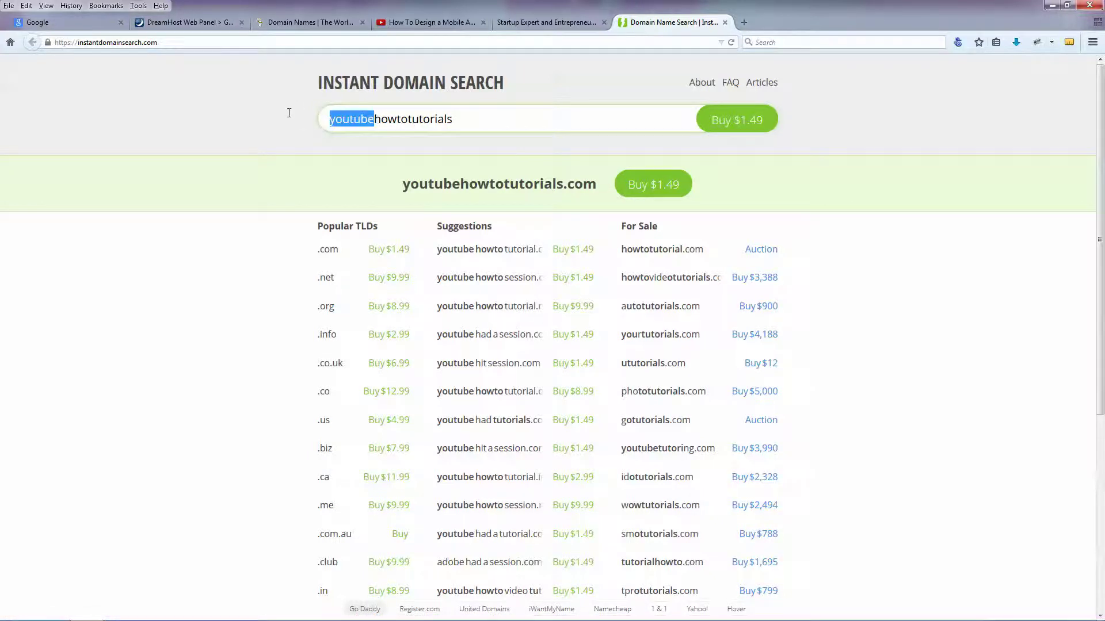
key("BackSpace")
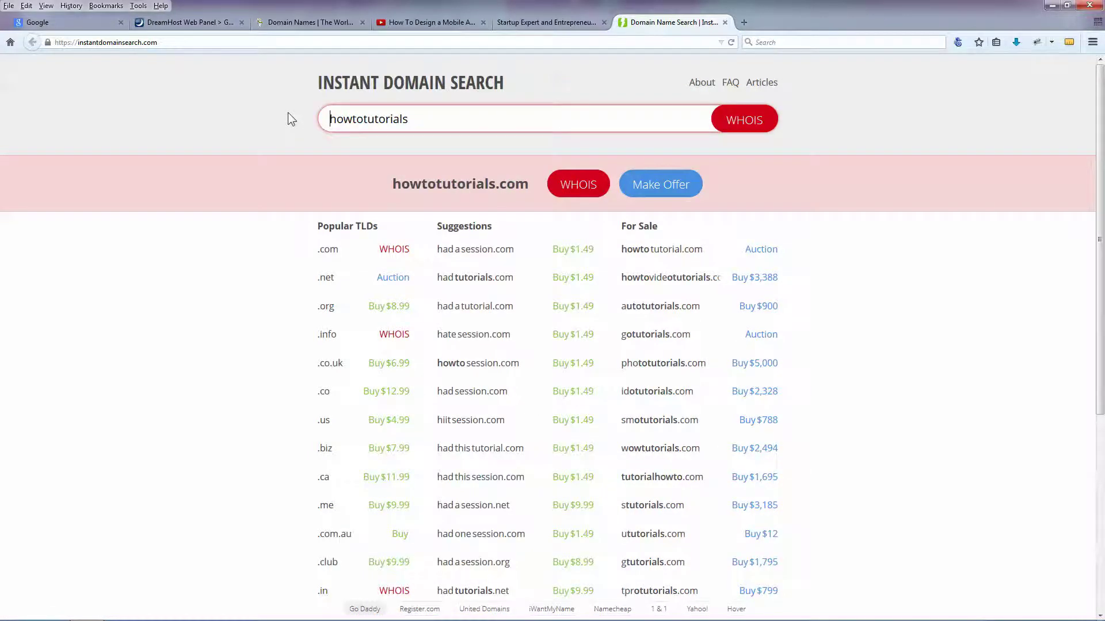
key("ctrl+a")
key("BackSpace")
type("ab")
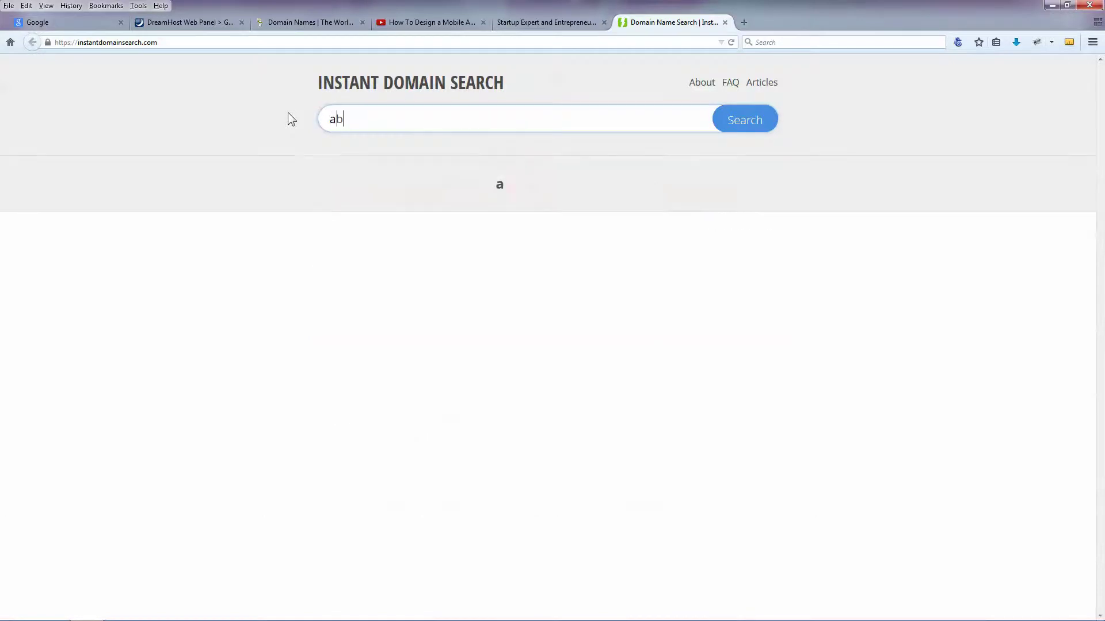
type("cde12")
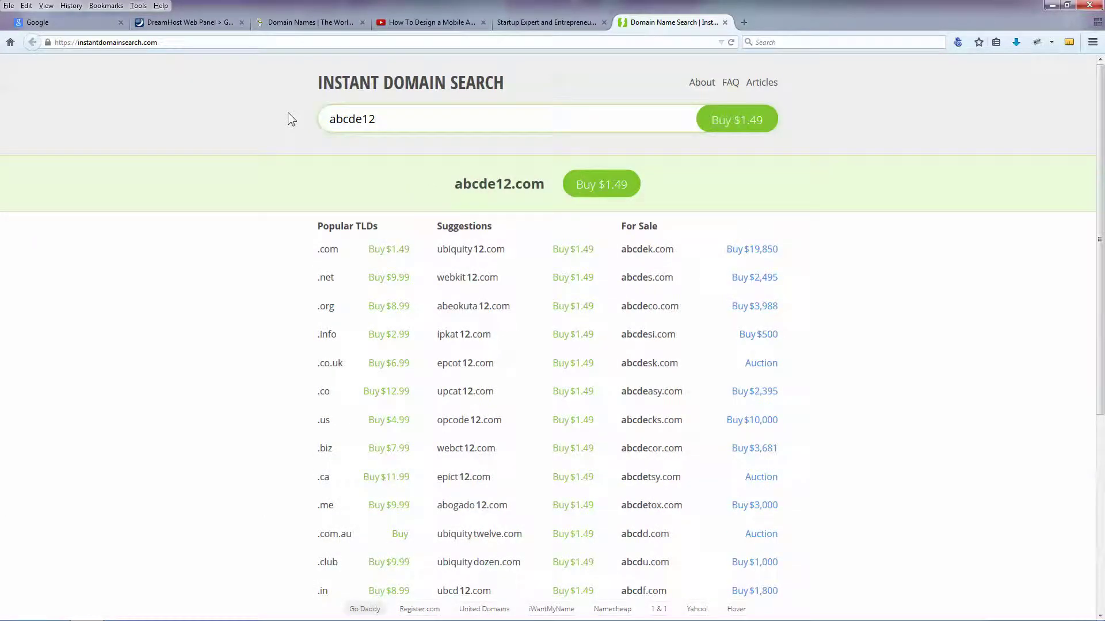
key("ctrl+a")
key("BackSpace")
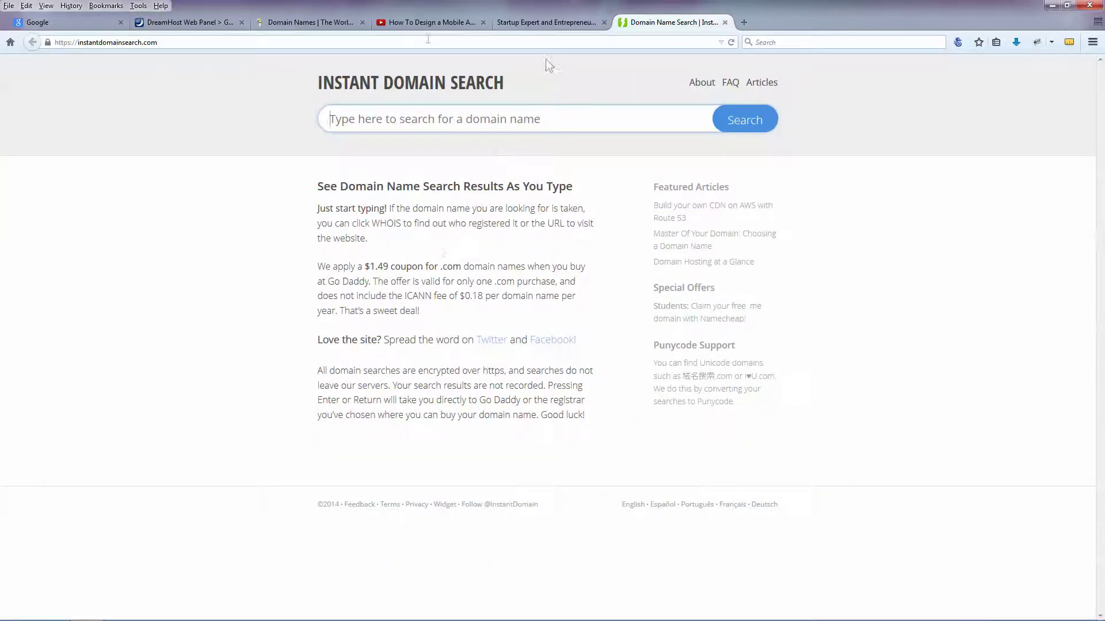
Return to the GoDaddy site and show the account's own domains for management
left_click(315, 23)
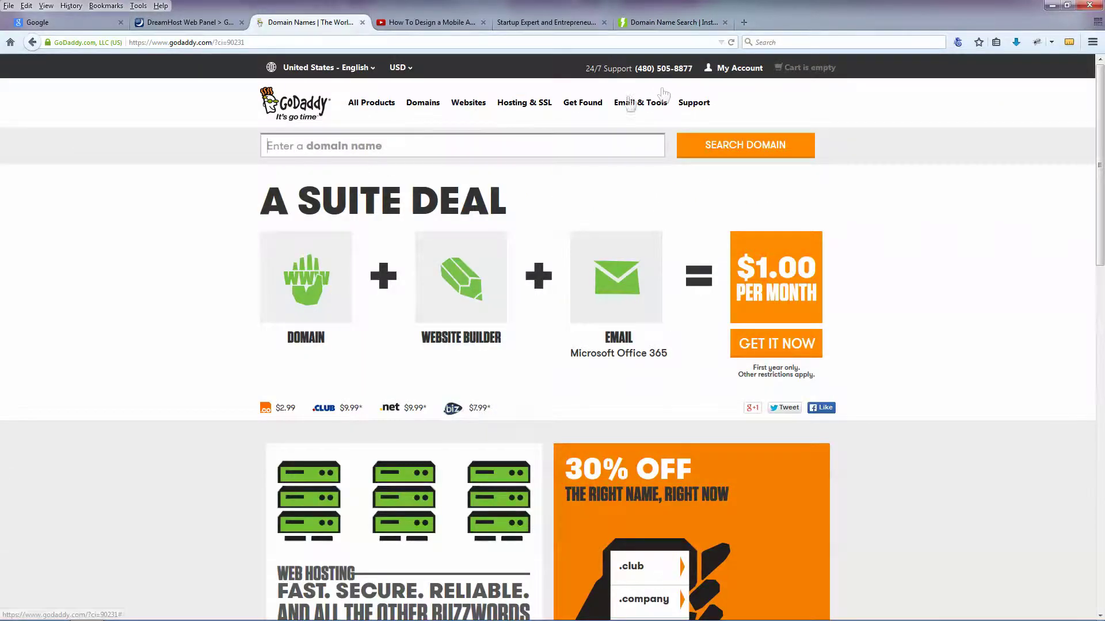
left_click(423, 103)
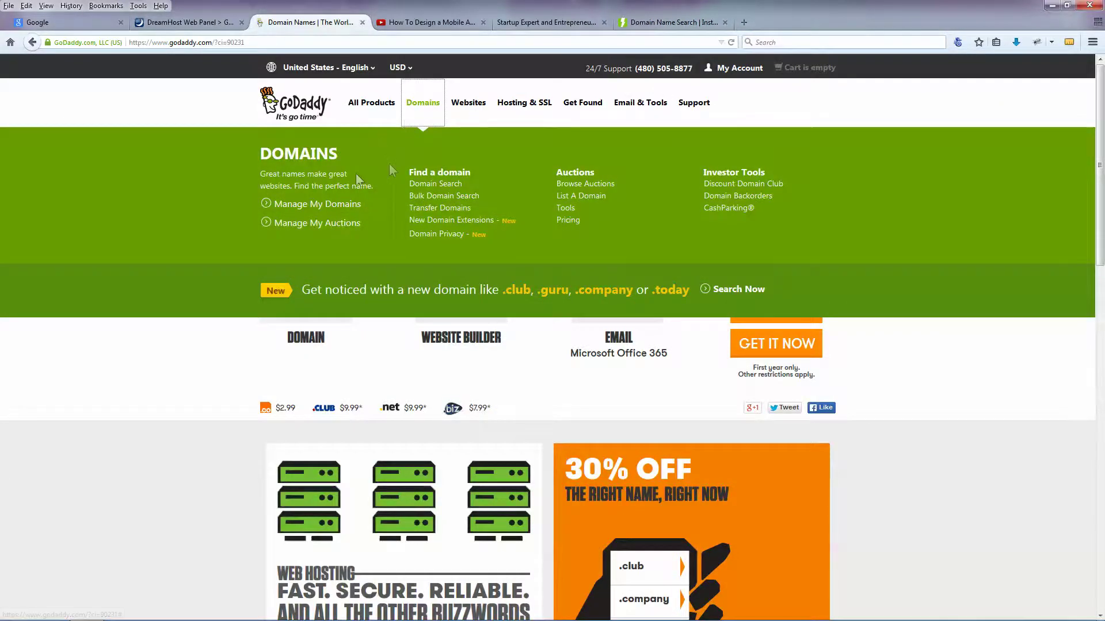
left_click(309, 207)
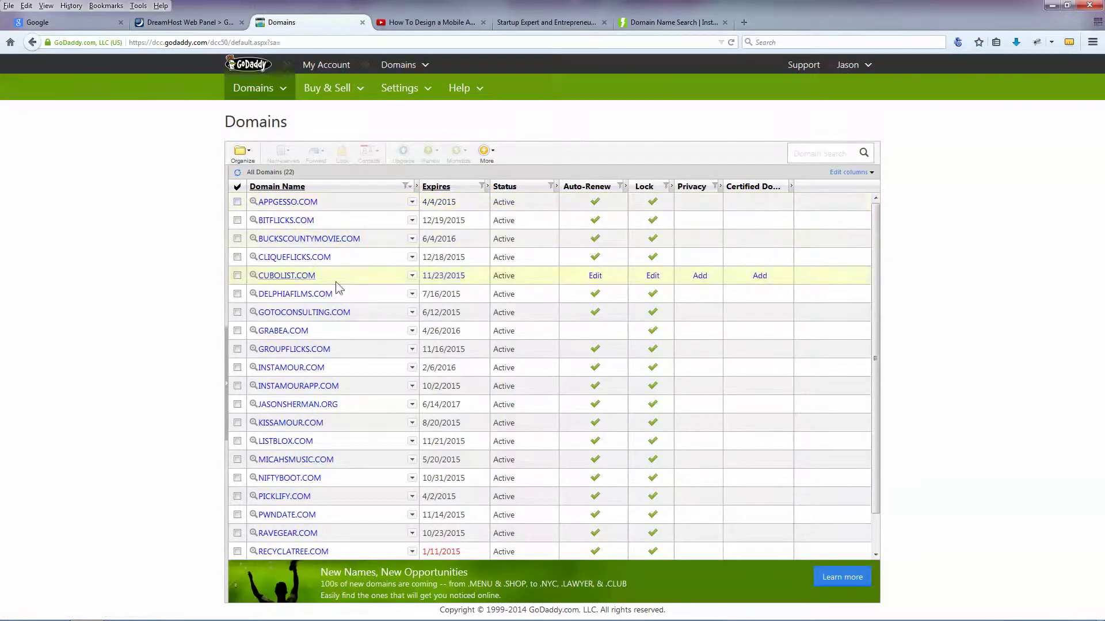
Select the owner's personal .org domain in the GoDaddy domain list and open its nameserver settings
scroll(303, 360, "down", 1)
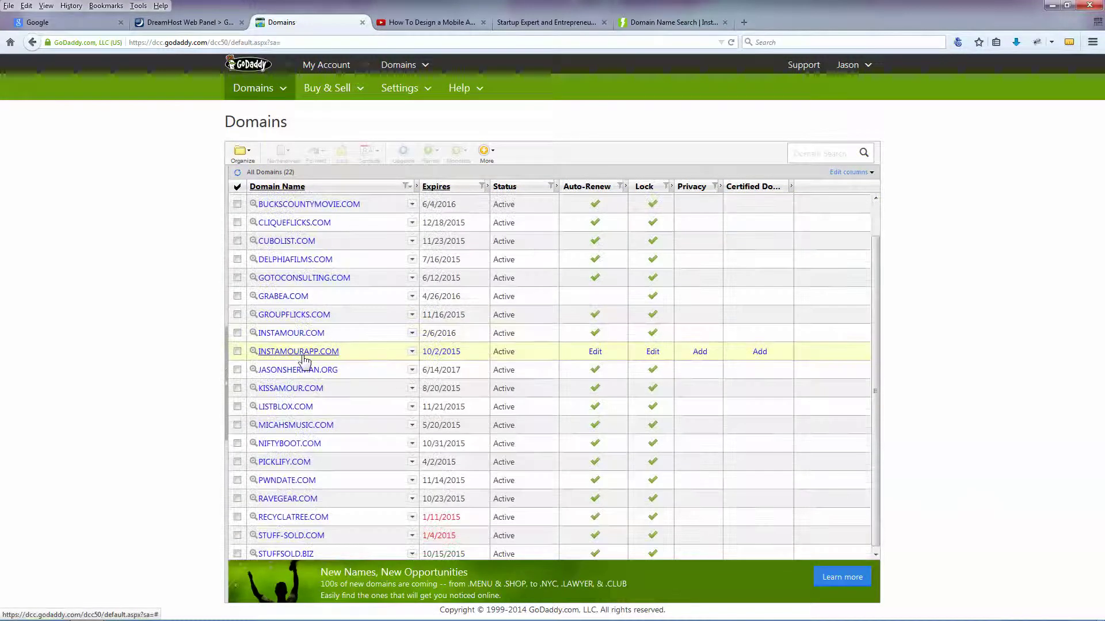
left_click(237, 370)
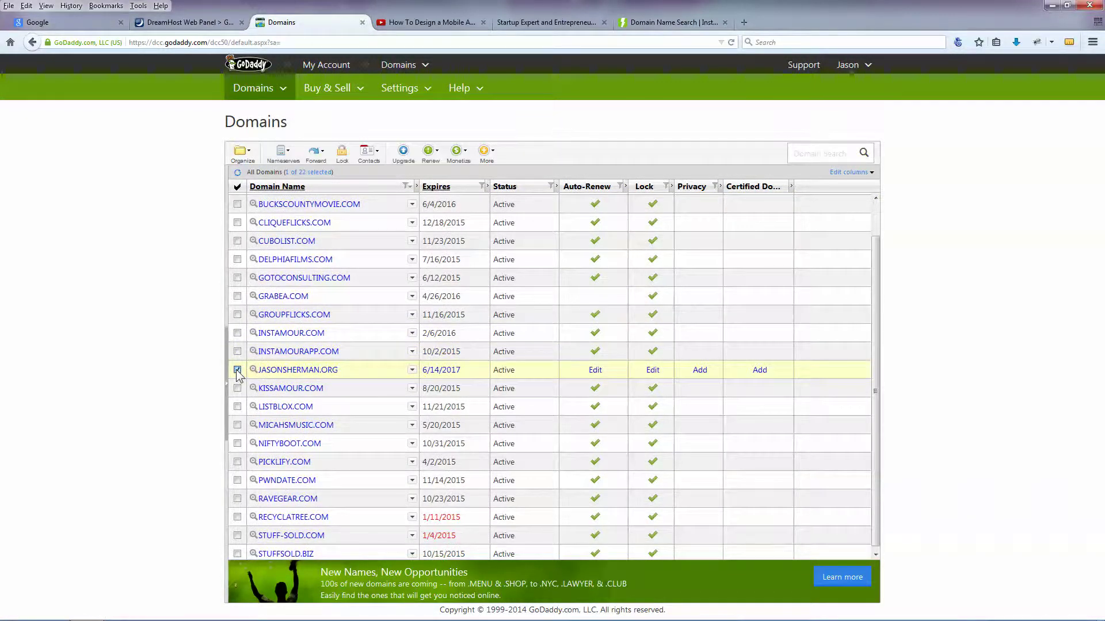
left_click(237, 370)
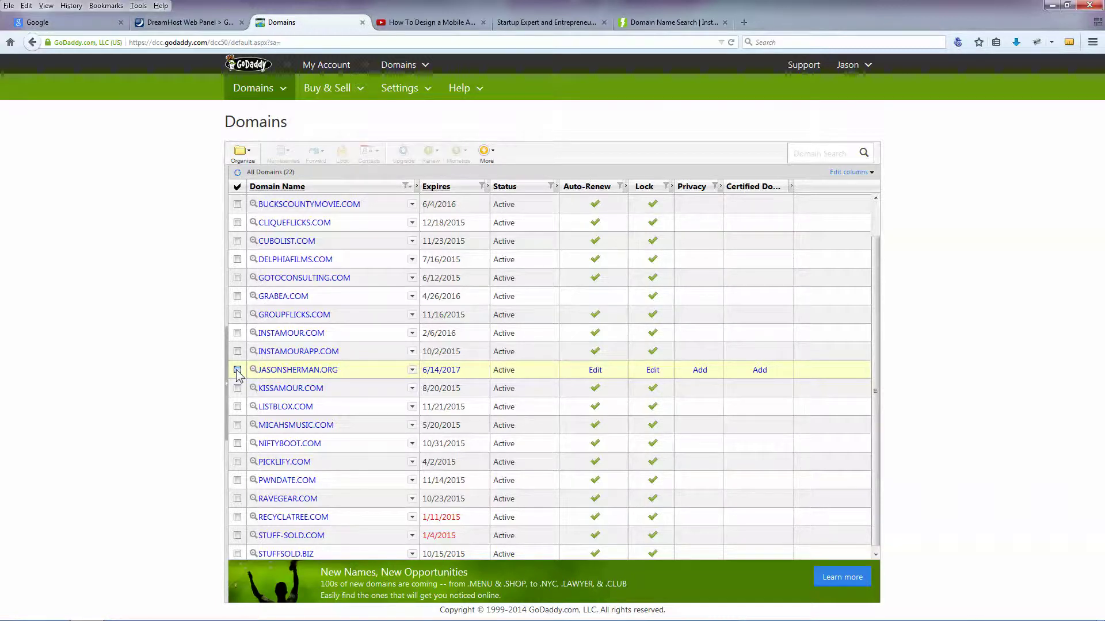
left_click(238, 370)
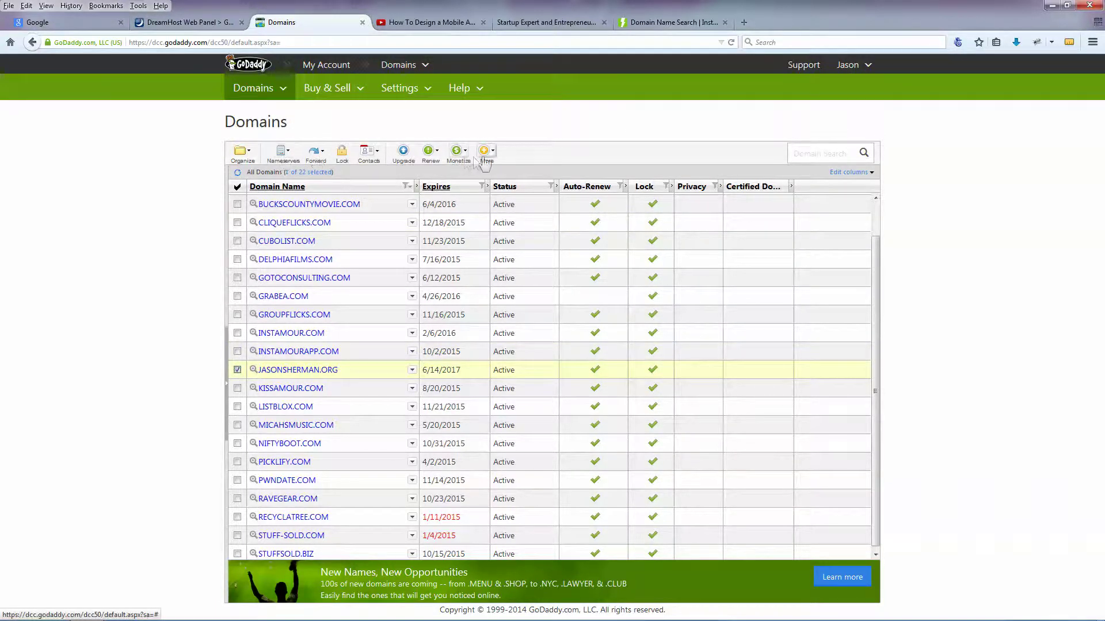
left_click(238, 370)
left_click(237, 370)
left_click(282, 151)
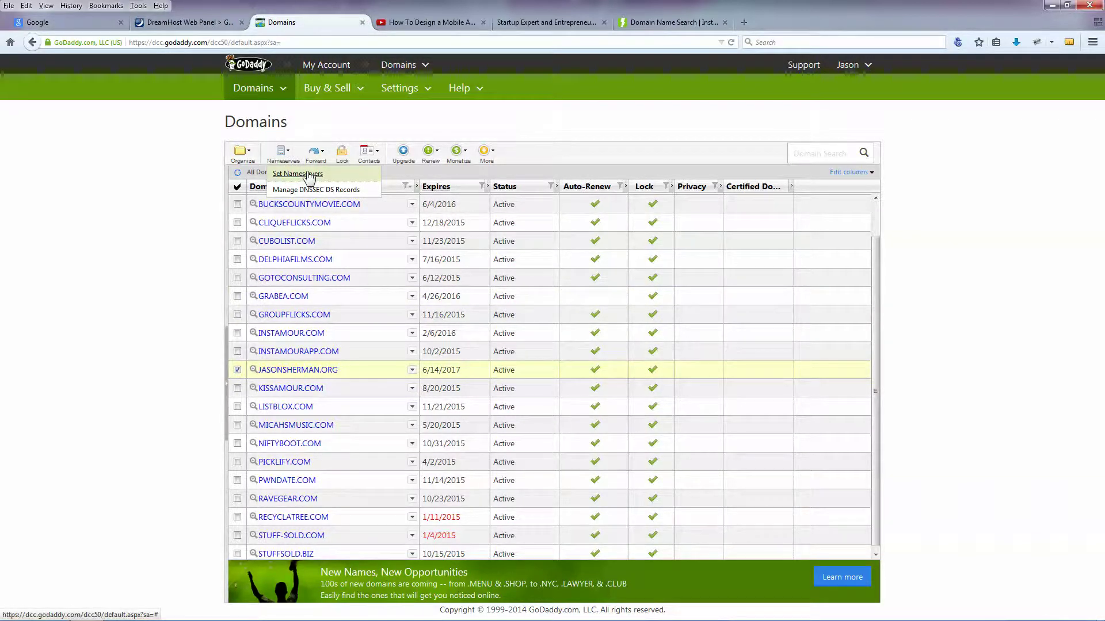
left_click(309, 174)
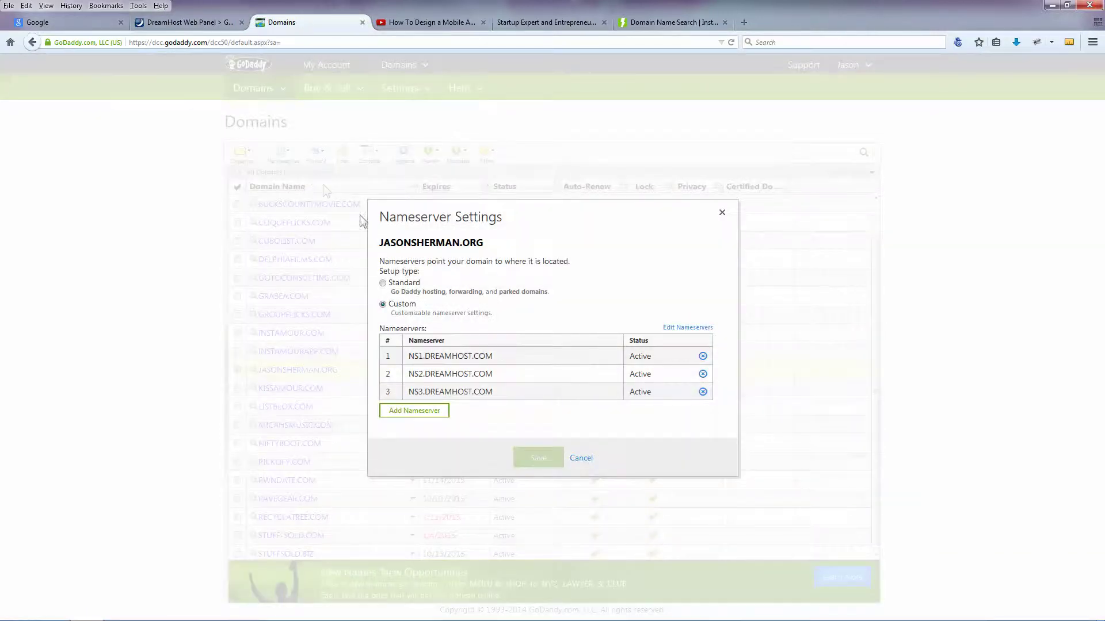
Look at the Standard nameserver setup, return to the Custom setup with the DreamHost nameservers, and highlight the domain name
left_click(384, 284)
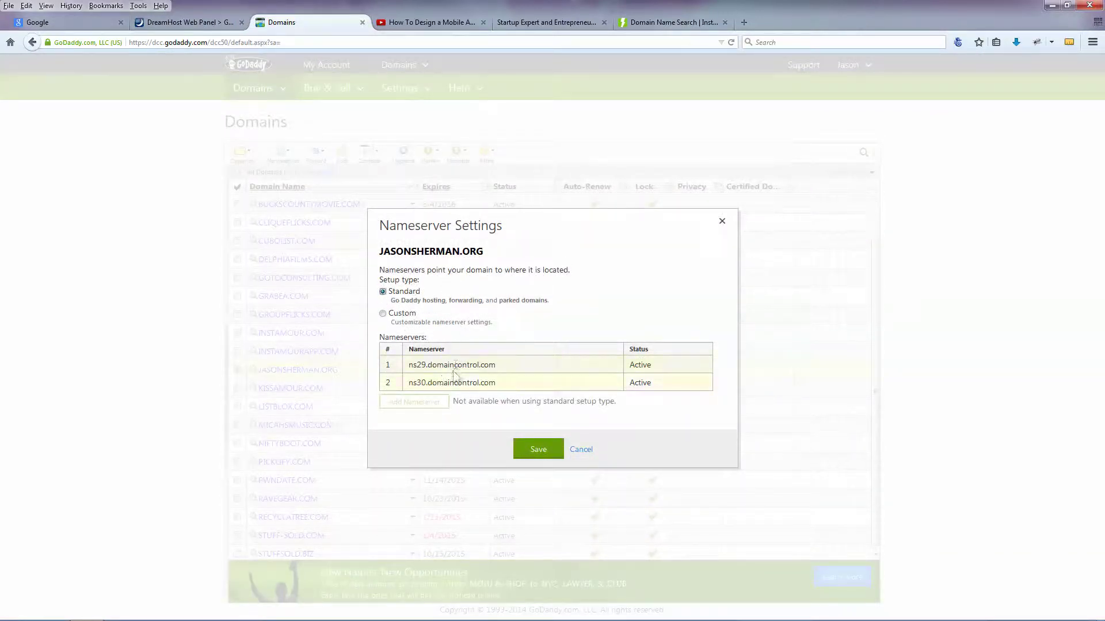
left_click(383, 314)
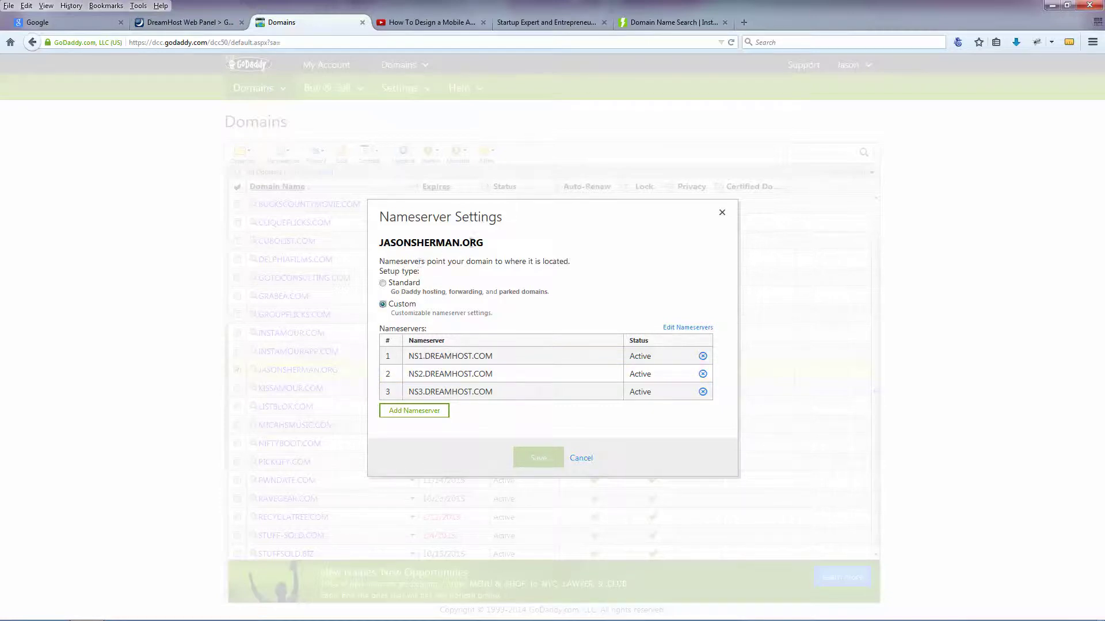
left_click_drag(489, 247, 383, 242)
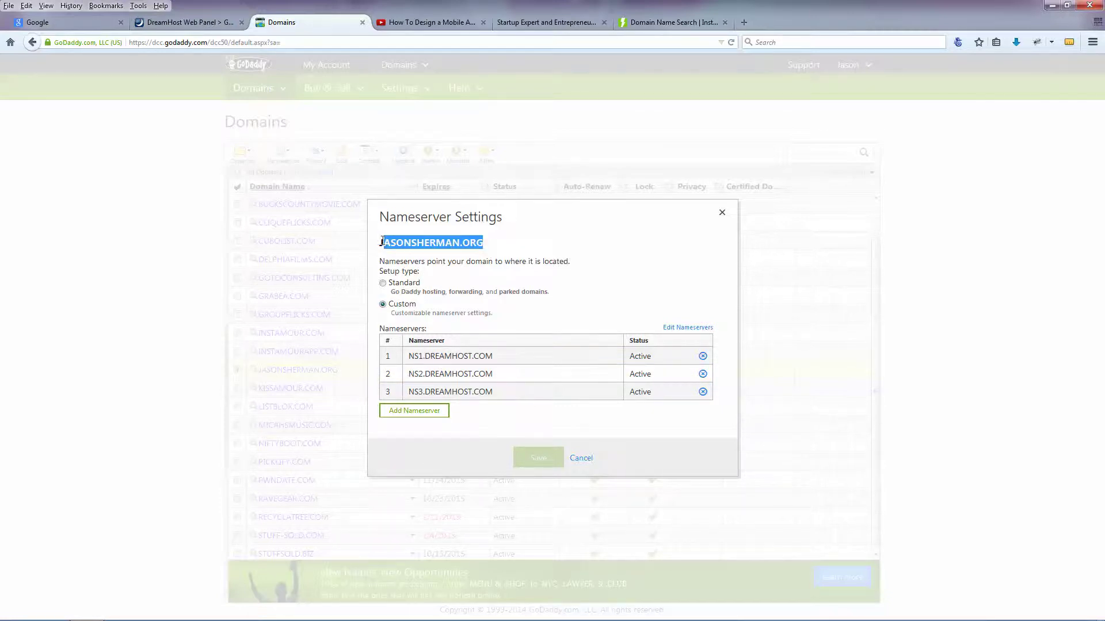
Switch to the DreamHost panel and look through all hosted domains and subdomains on the account
left_click(199, 17)
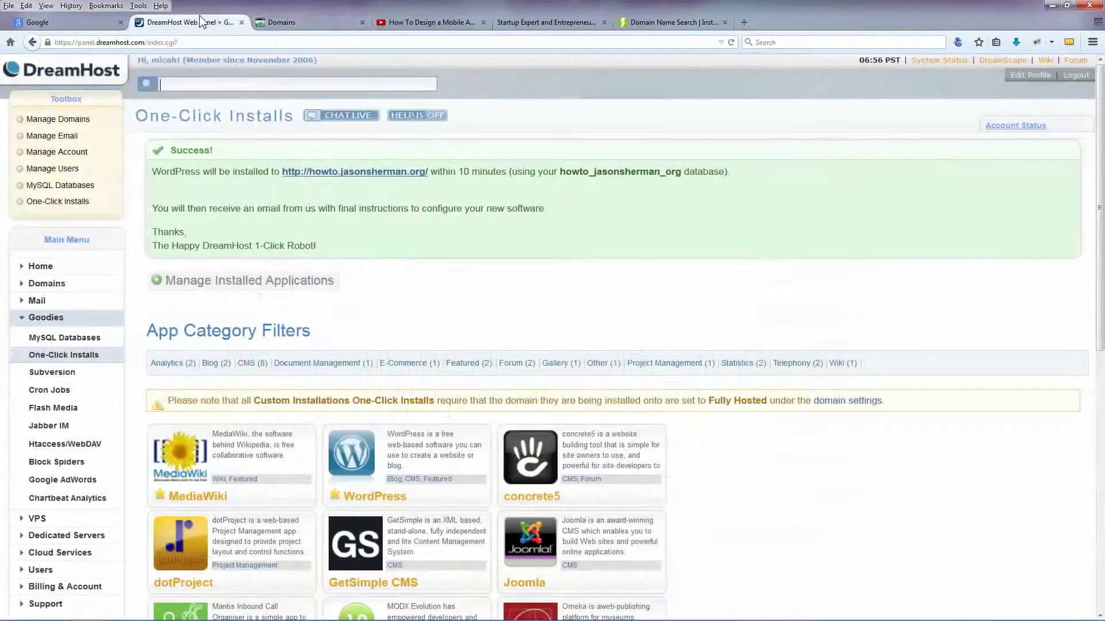
left_click(58, 119)
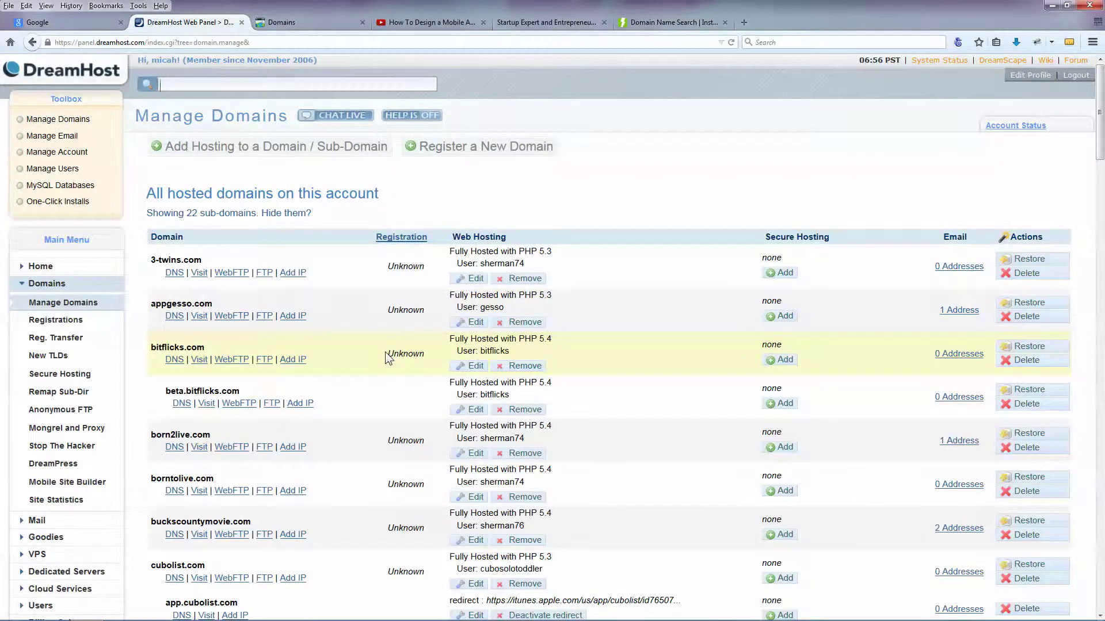
scroll(385, 358, "down", 10)
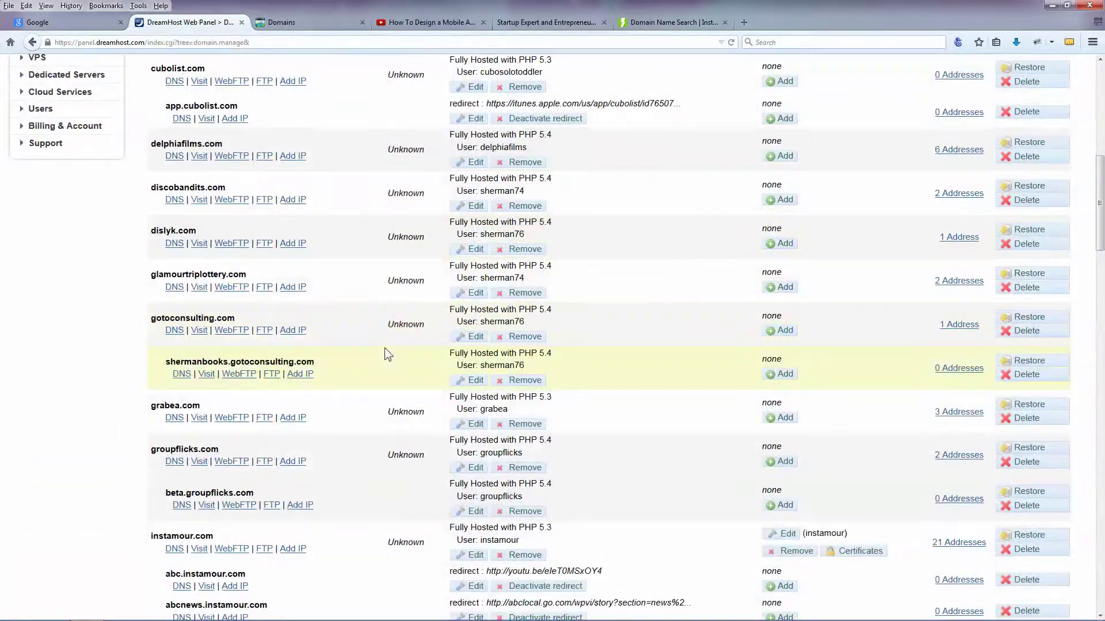
scroll(384, 349, "down", 15)
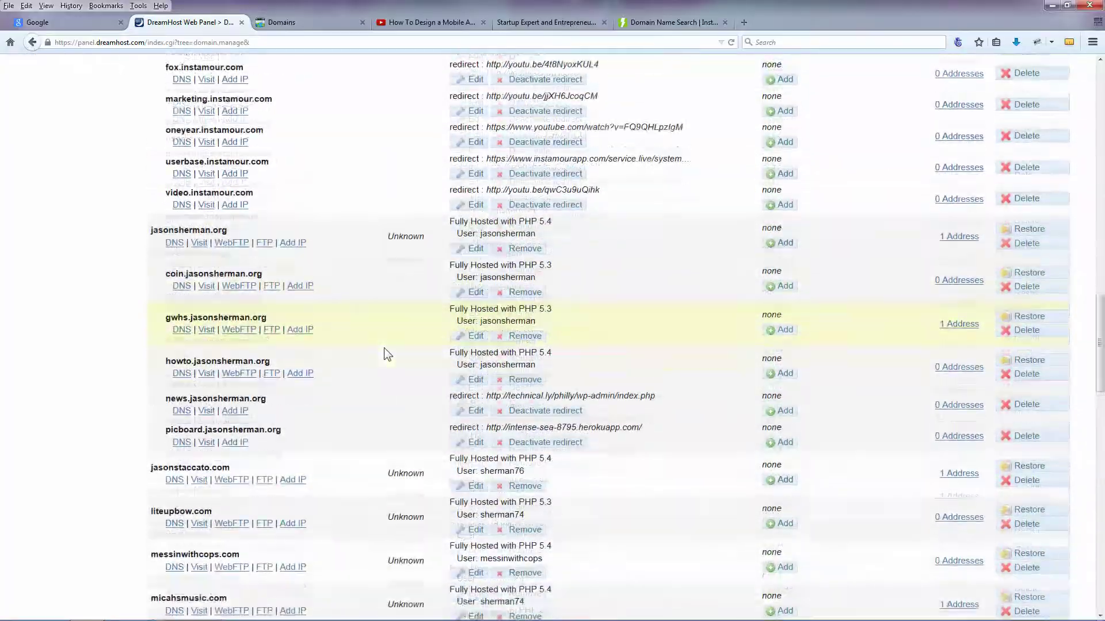
scroll(376, 308, "up", 20)
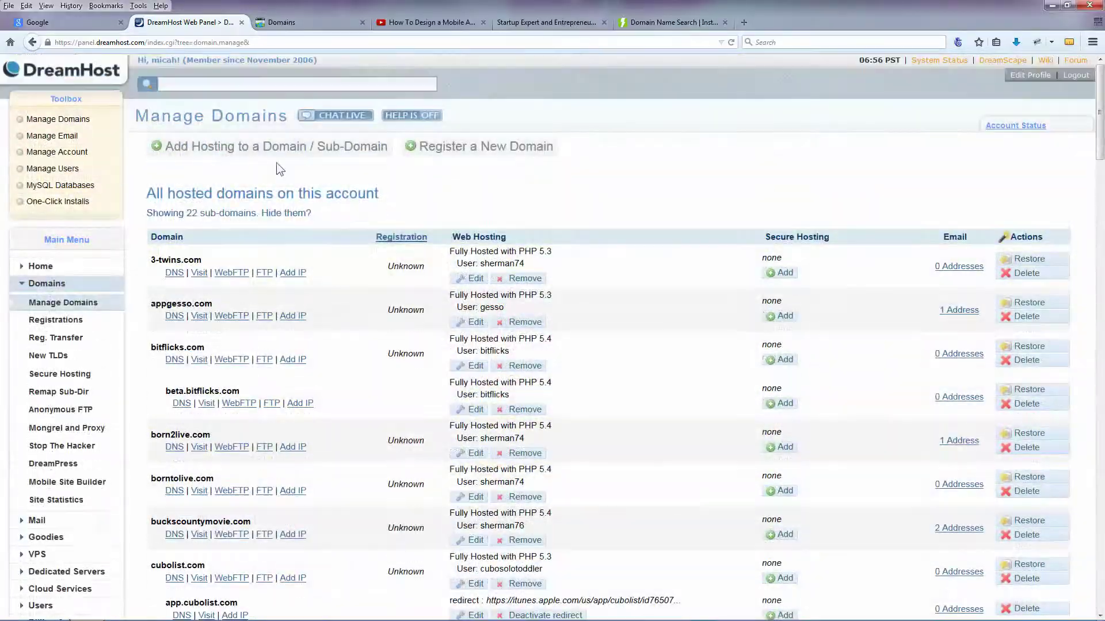
Start adding hosting for the domain youtubehowtotutorials.com, with the WWW removed from its URL
left_click(241, 150)
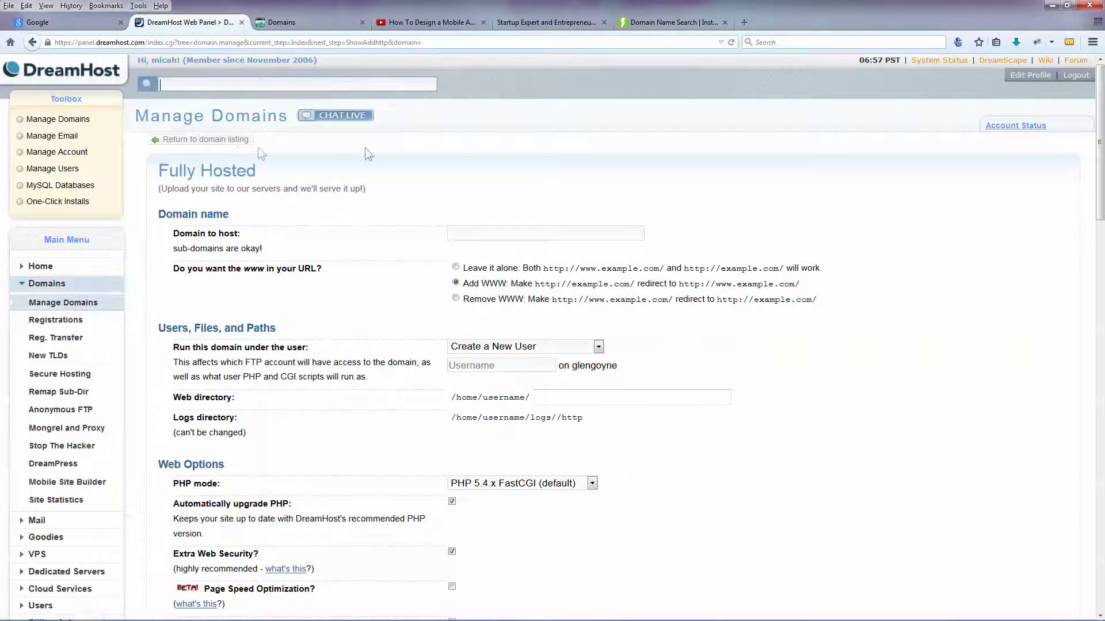
left_click(467, 234)
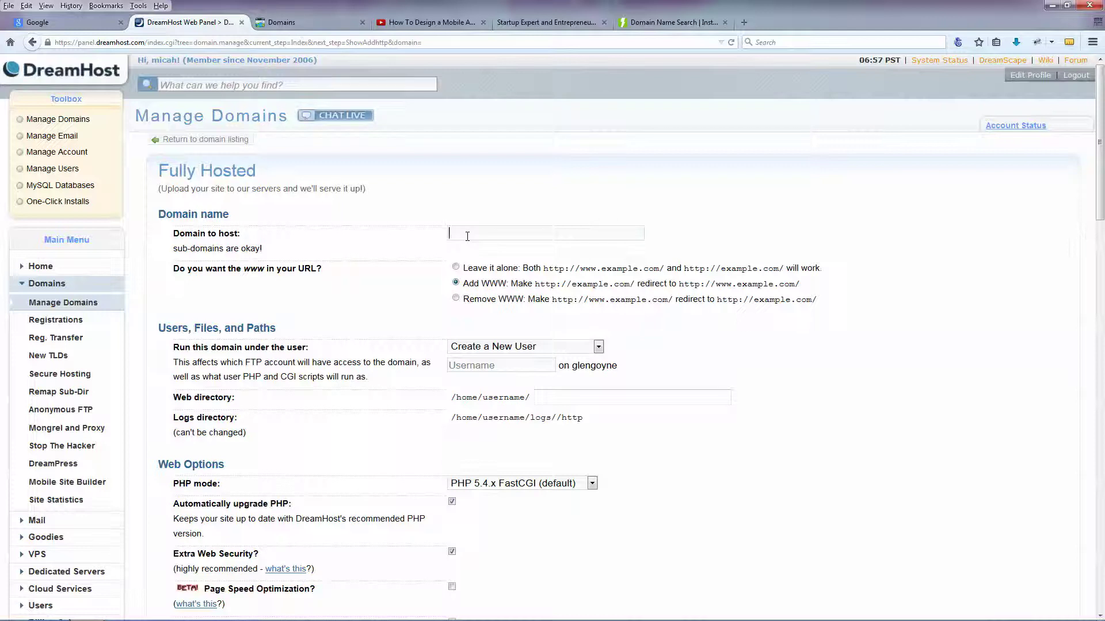
type("youtub")
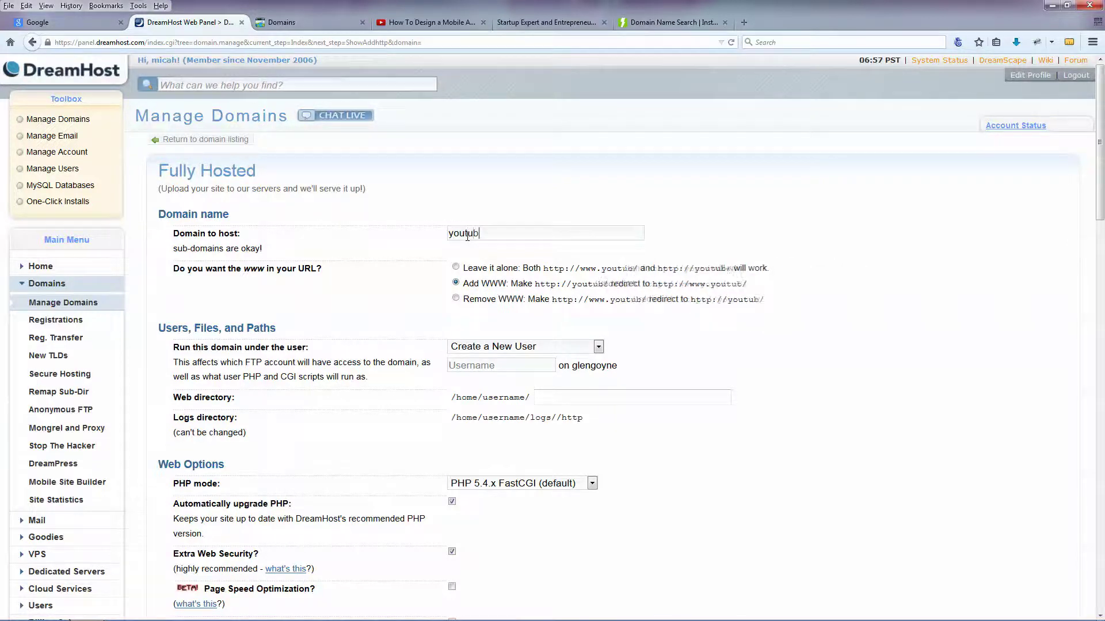
type("ehowtotutorials.com")
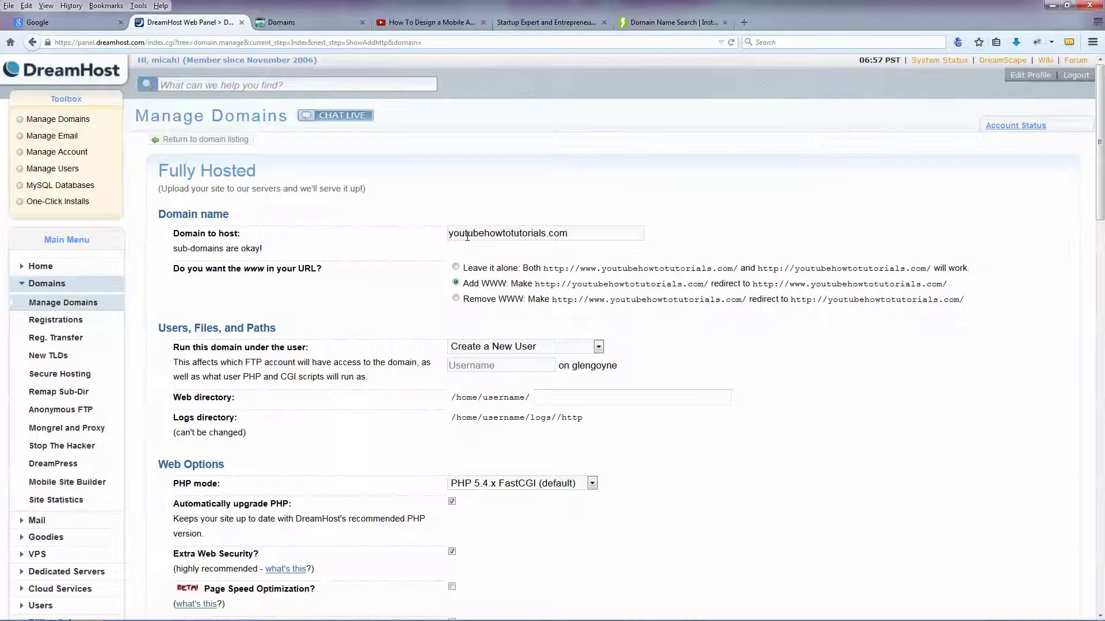
left_click(456, 299)
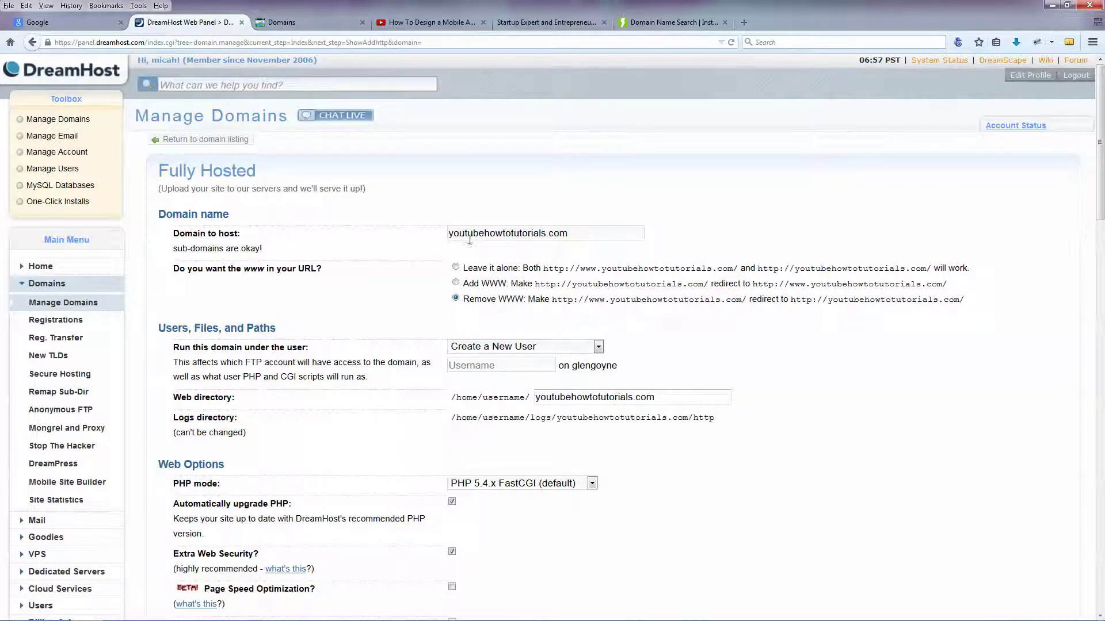
Set the domain to run under a new user with the username youtubetutorials
left_click(512, 347)
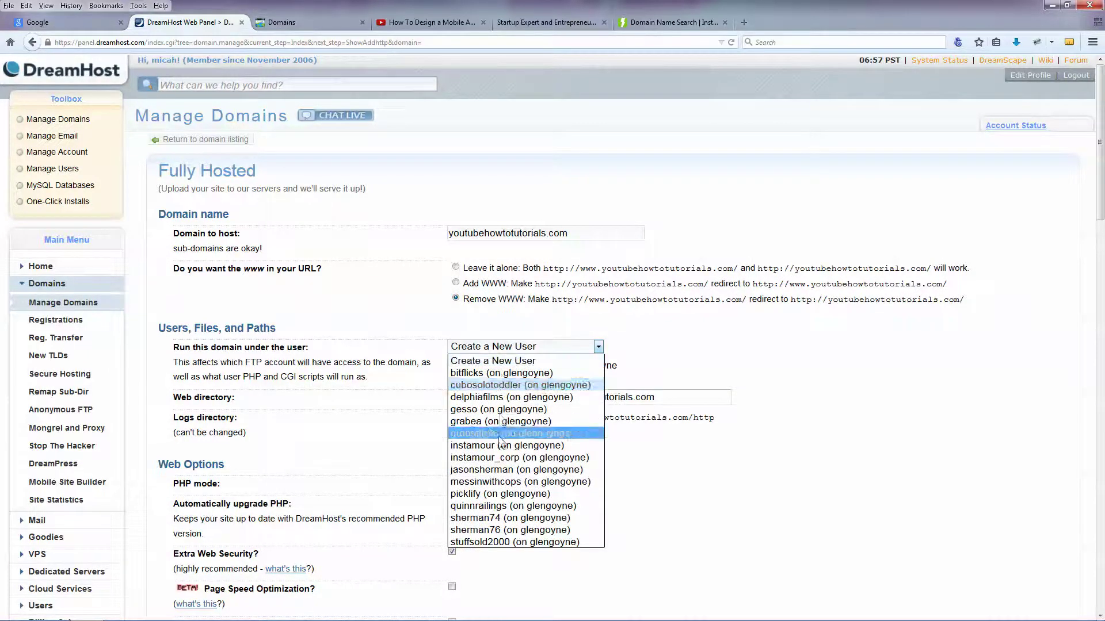
left_click(483, 469)
left_click(515, 348)
left_click(498, 355)
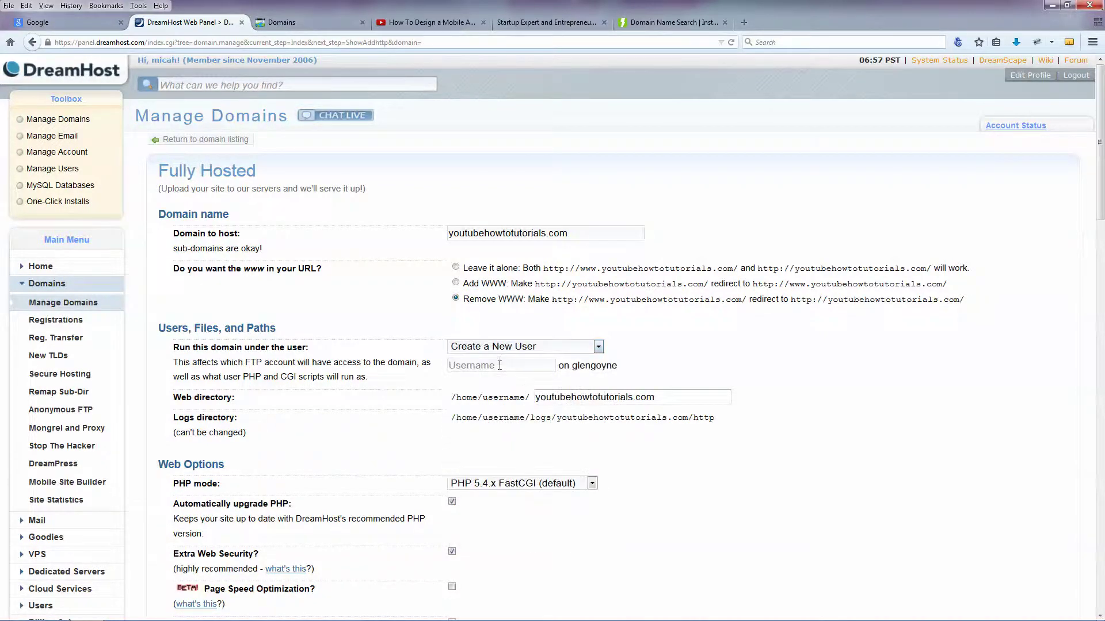
type("youu")
Fill in the CAPTCHA at the end of the Fully Hosted form
scroll(440, 348, "down", 12)
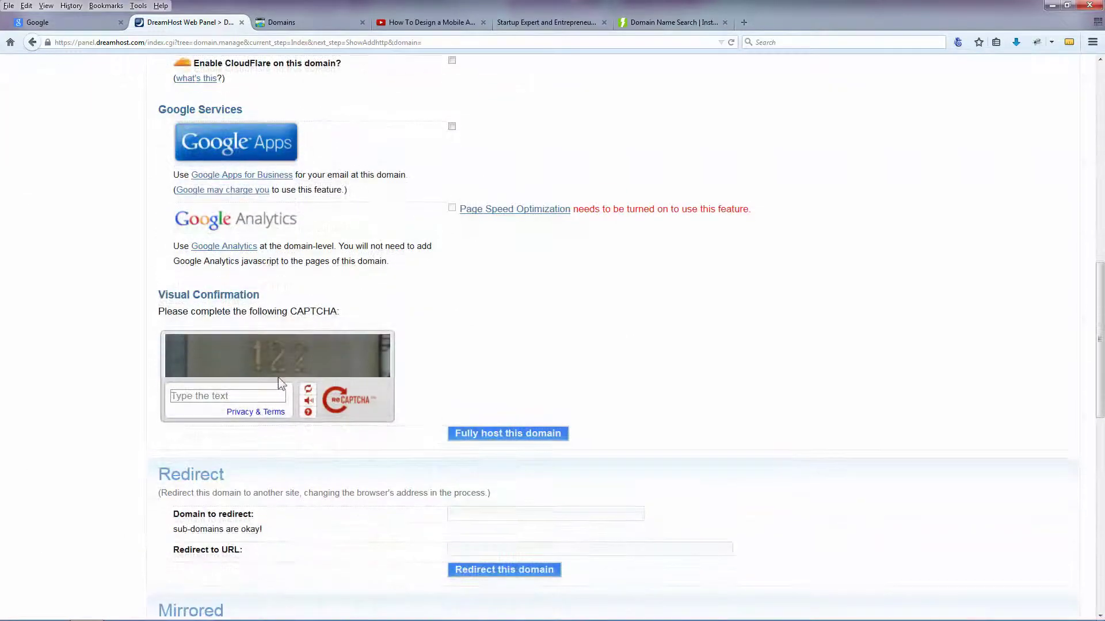
left_click(257, 394)
type("122")
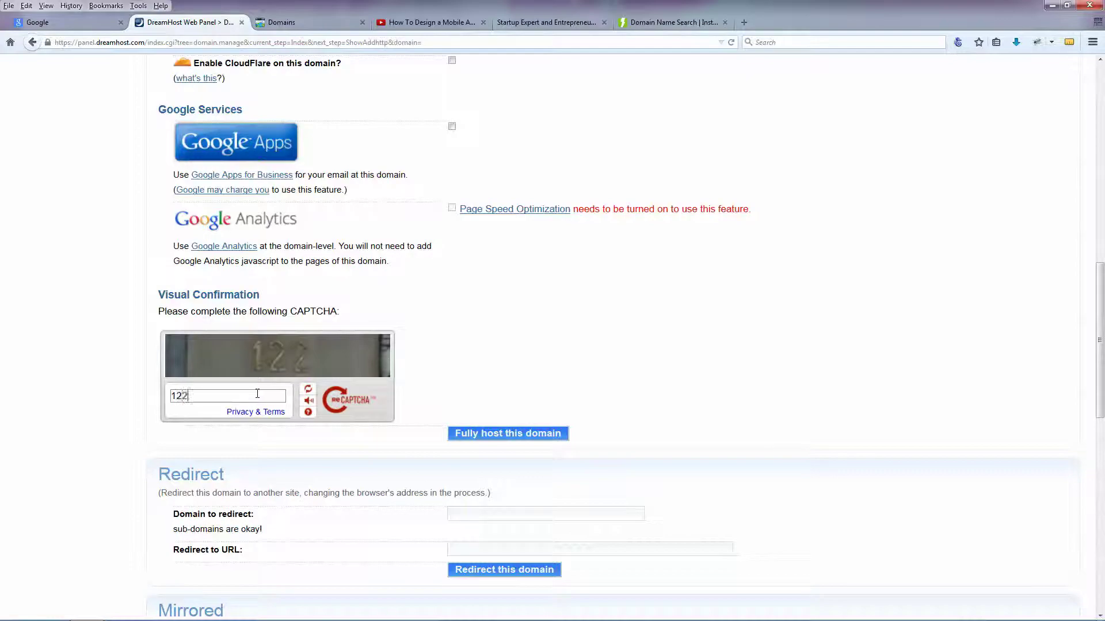
left_click(489, 433)
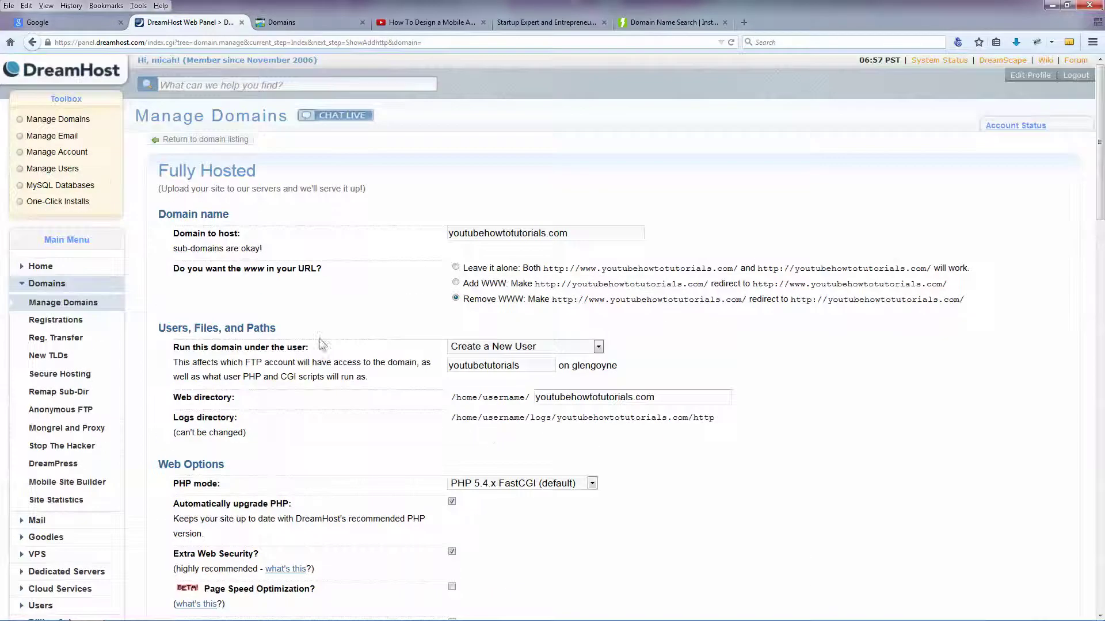
Leave the hosting form for the hosted domains list and find the owner's .org domain with its subdomains
left_click(51, 122)
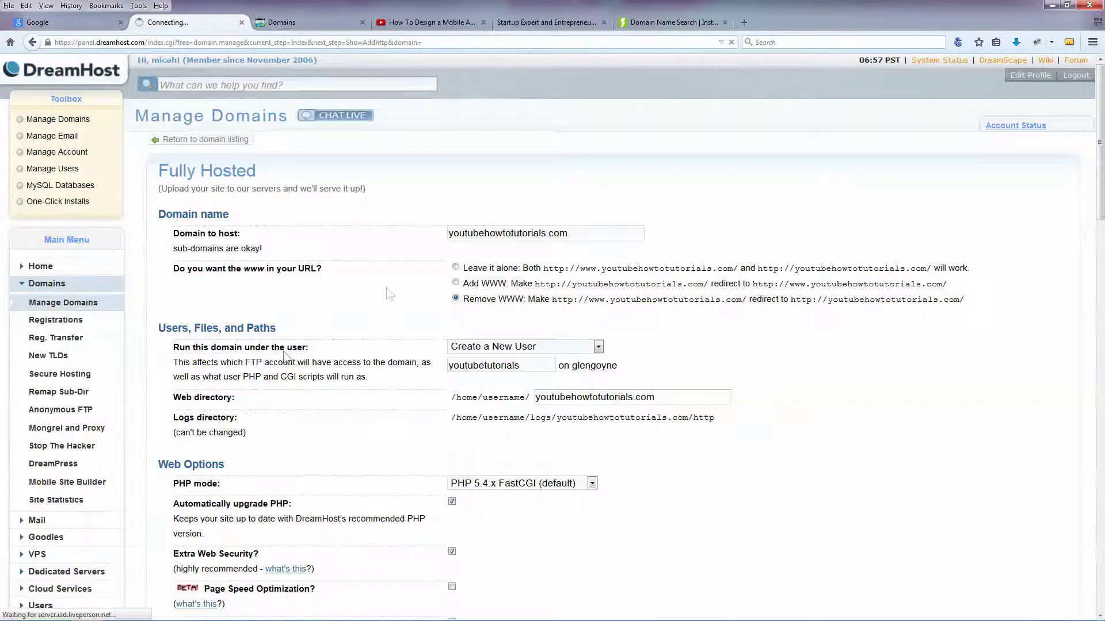
scroll(348, 402, "down", 20)
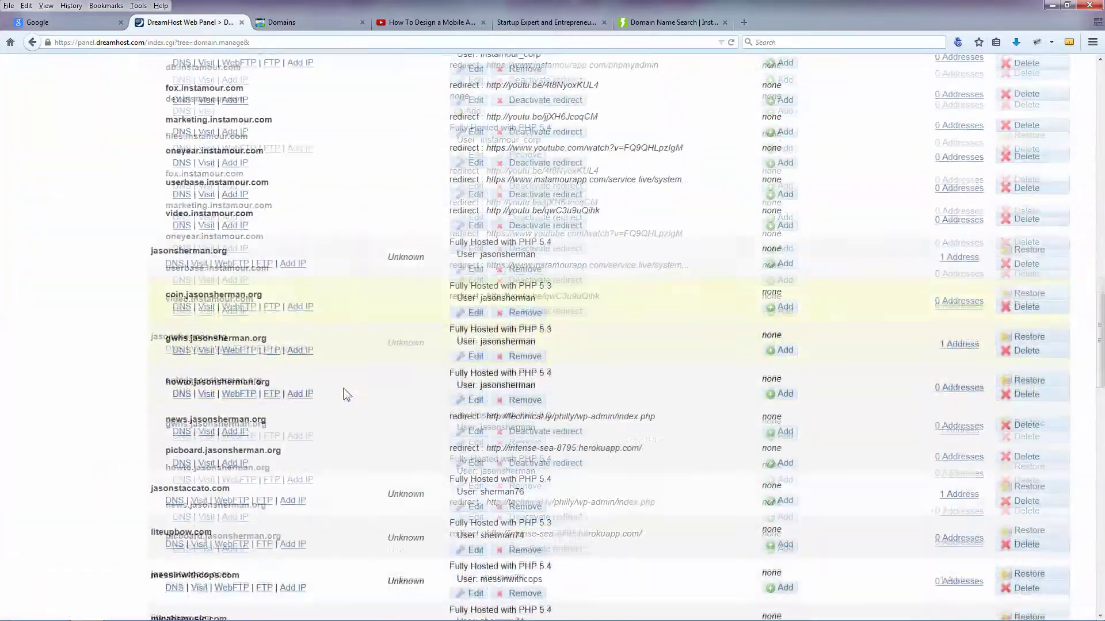
scroll(288, 402, "down", 5)
scroll(304, 407, "up", 20)
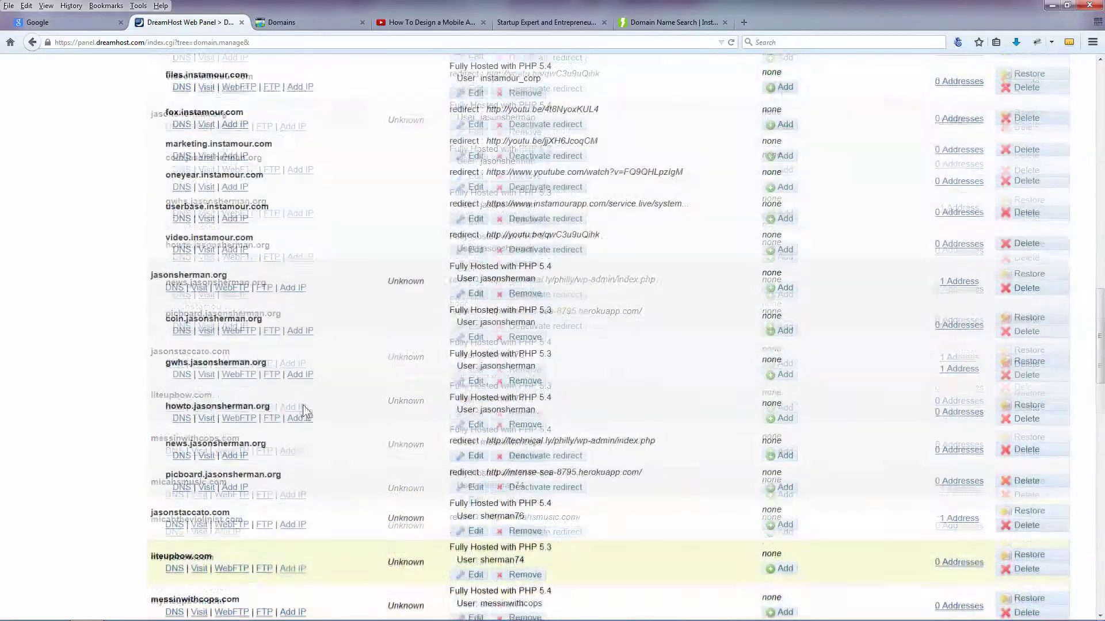
scroll(305, 403, "down", 10)
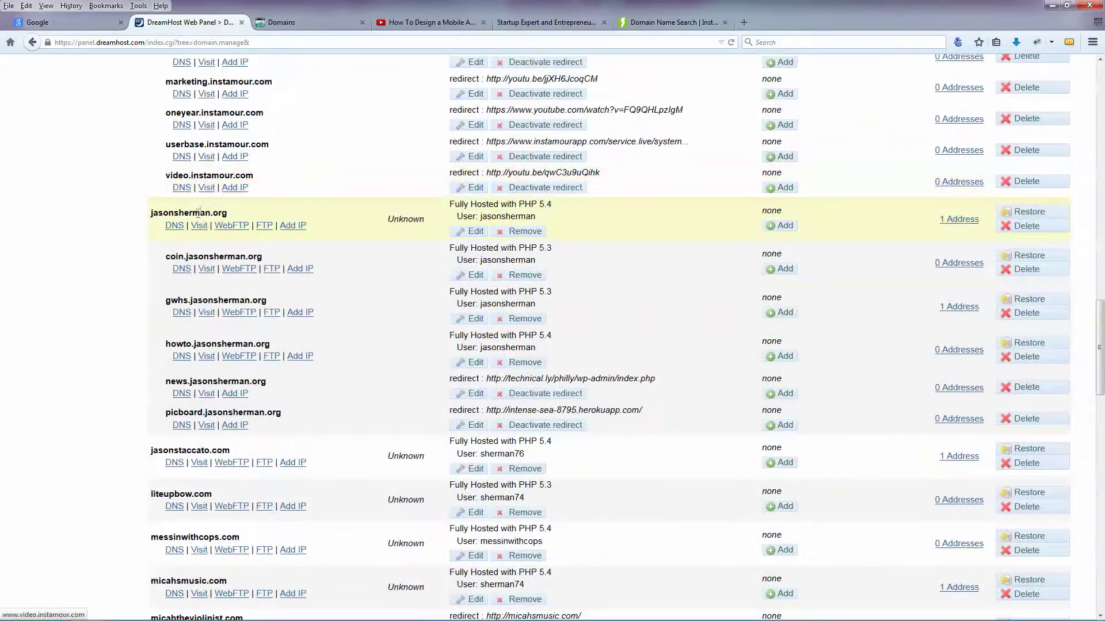
Open FireFTP and connect to the DreamHost FTP server with the saved account's login name and password
left_click(957, 43)
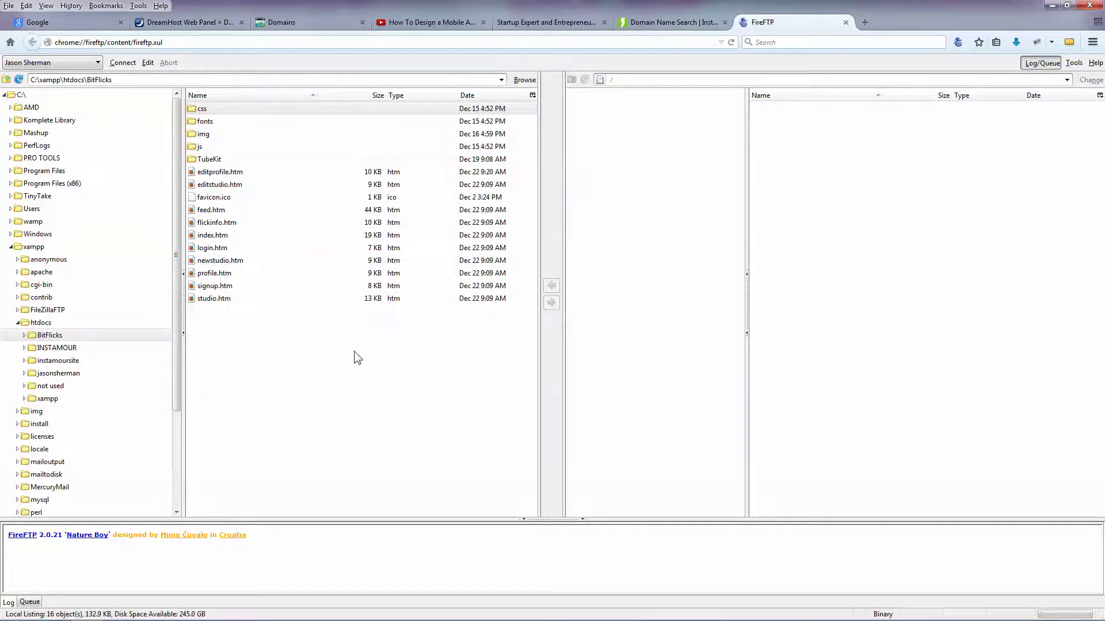
left_click(127, 67)
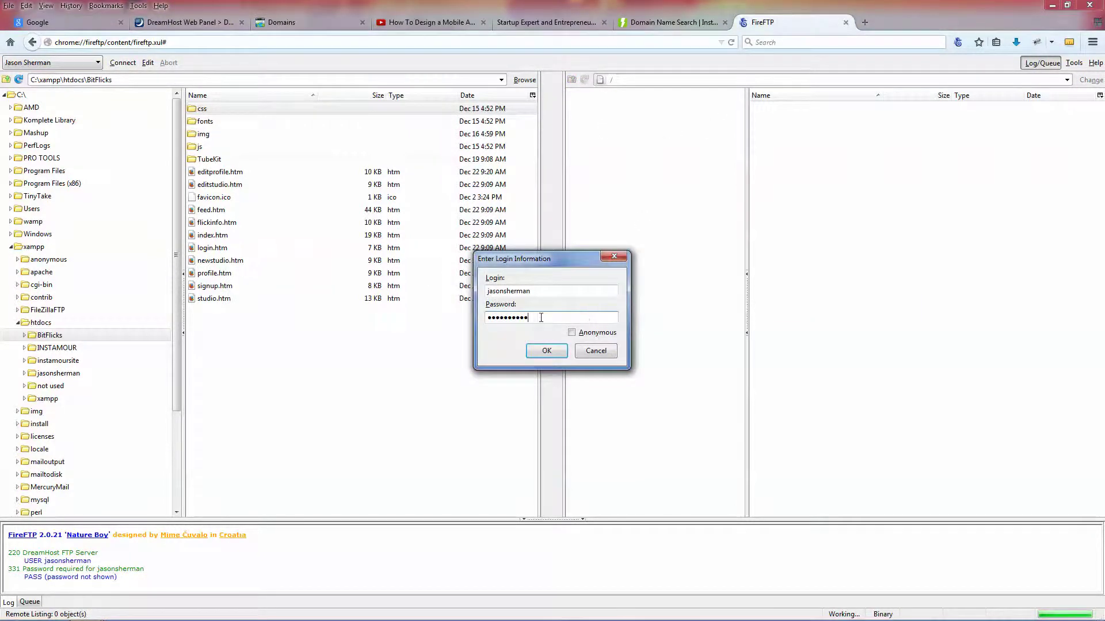
left_click(546, 351)
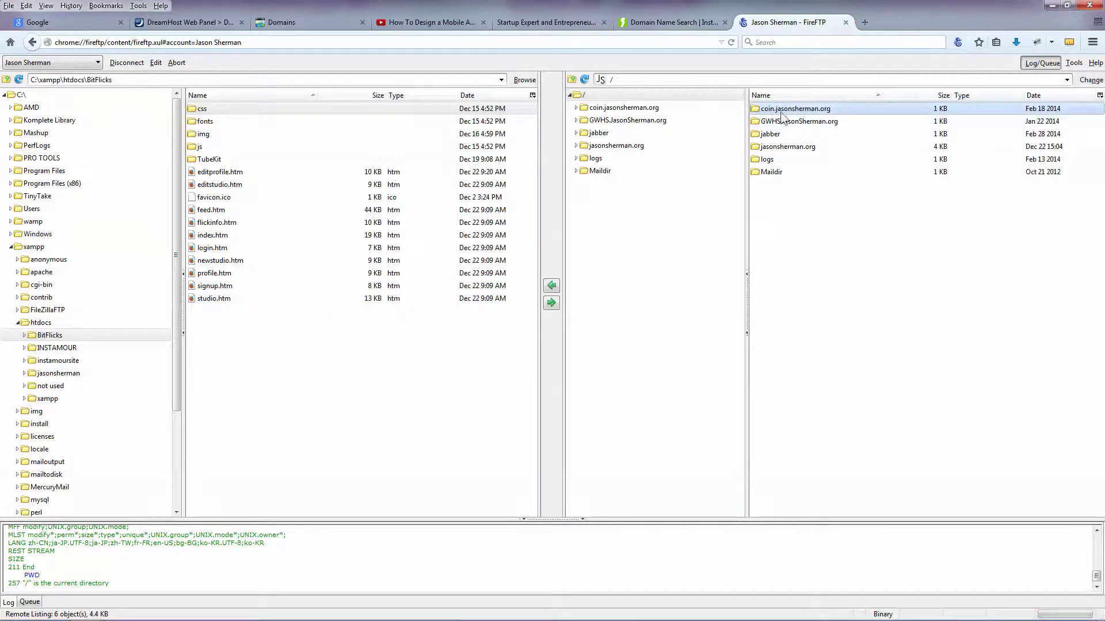
Open the .org site's folder on the server, compare it with the live website, and examine index.htm and the Google HTML file
double_click(775, 148)
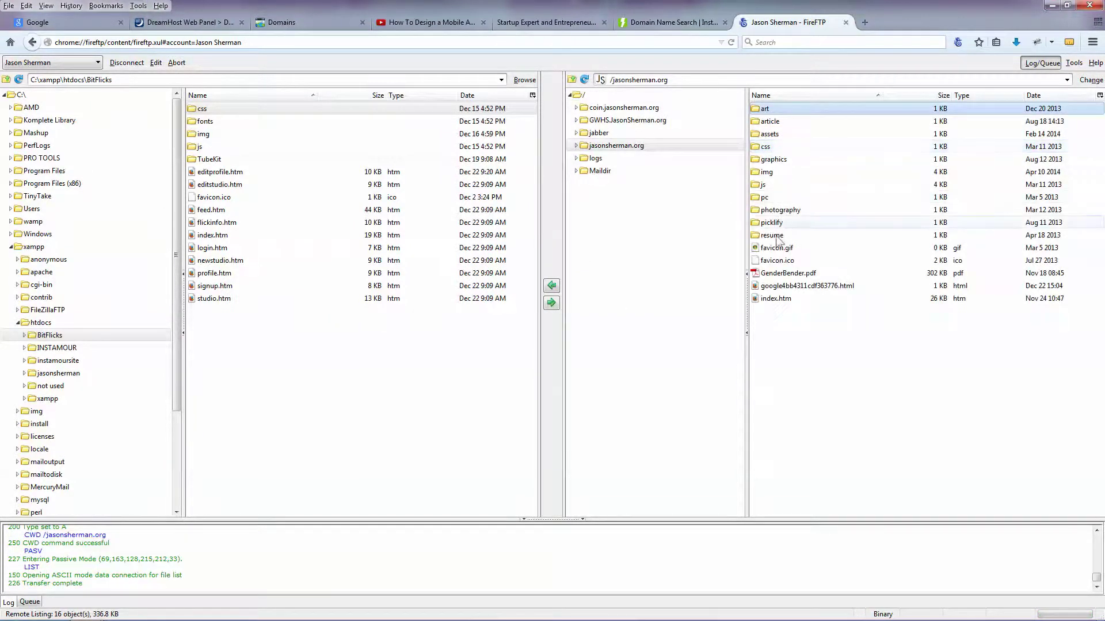
left_click(544, 23)
scroll(784, 63, "down", 7)
left_click(817, 22)
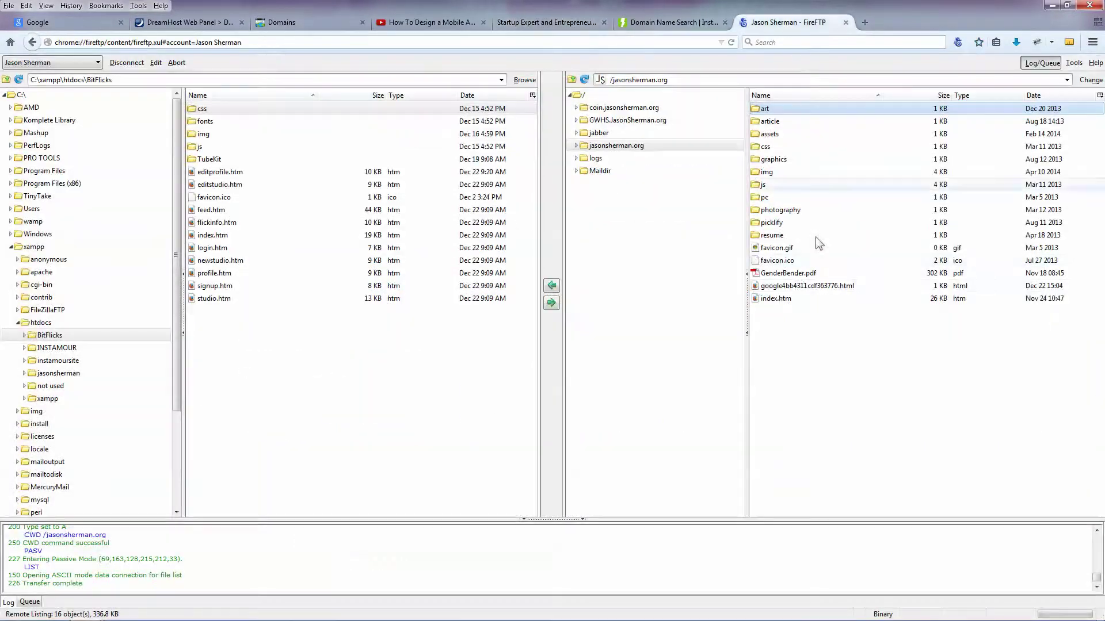
left_click(780, 302)
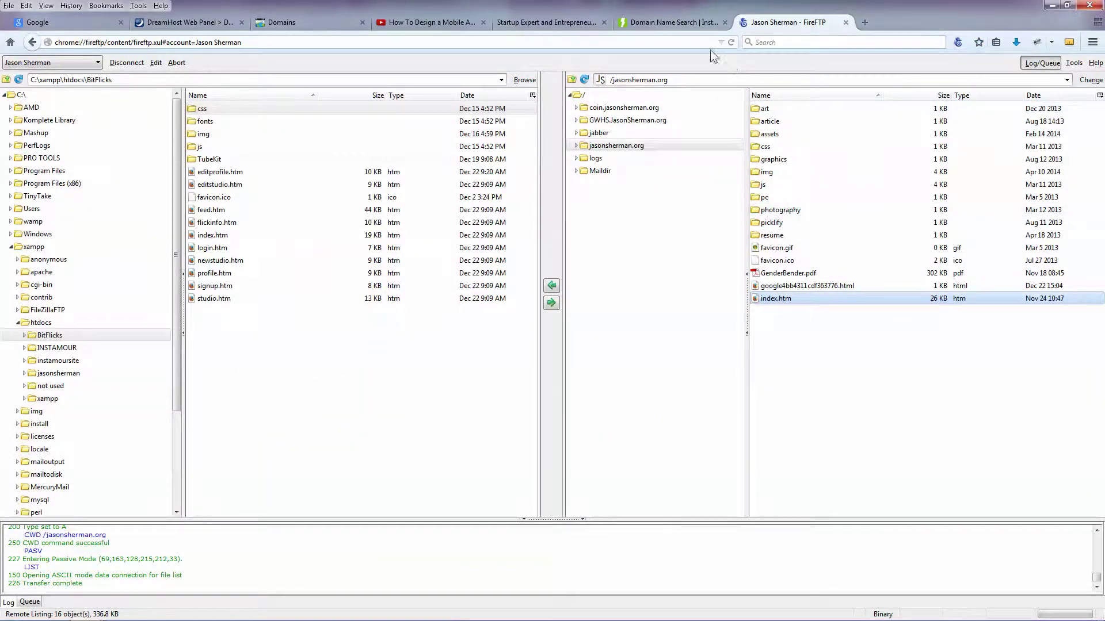
left_click(775, 289)
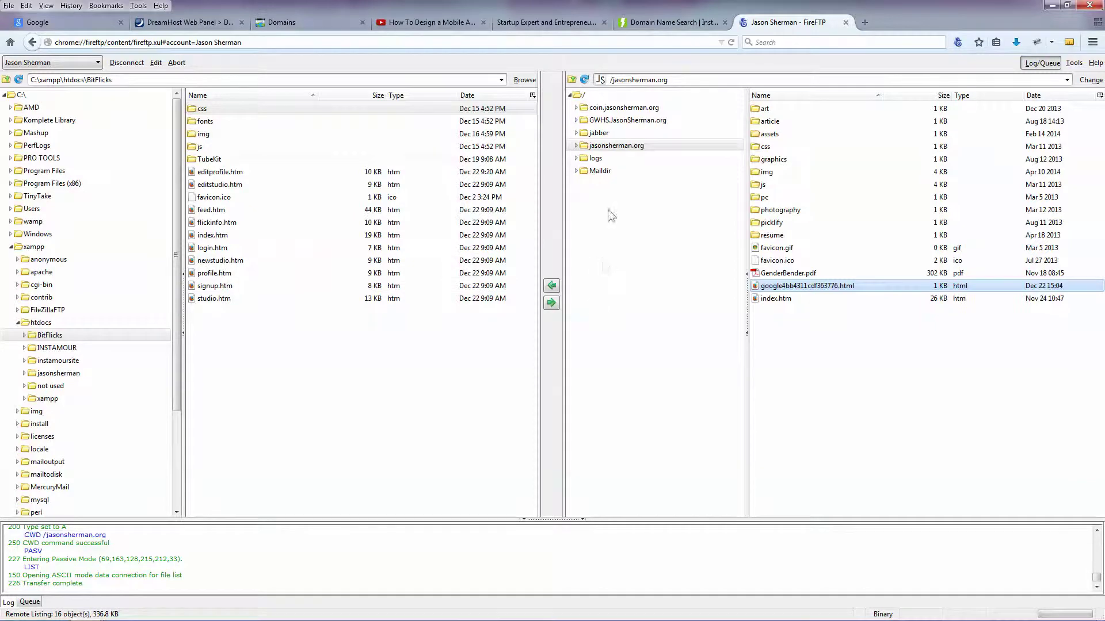
Close GoDaddy's nameserver settings without saving and return to the hosted domains list in the DreamHost panel
left_click(276, 24)
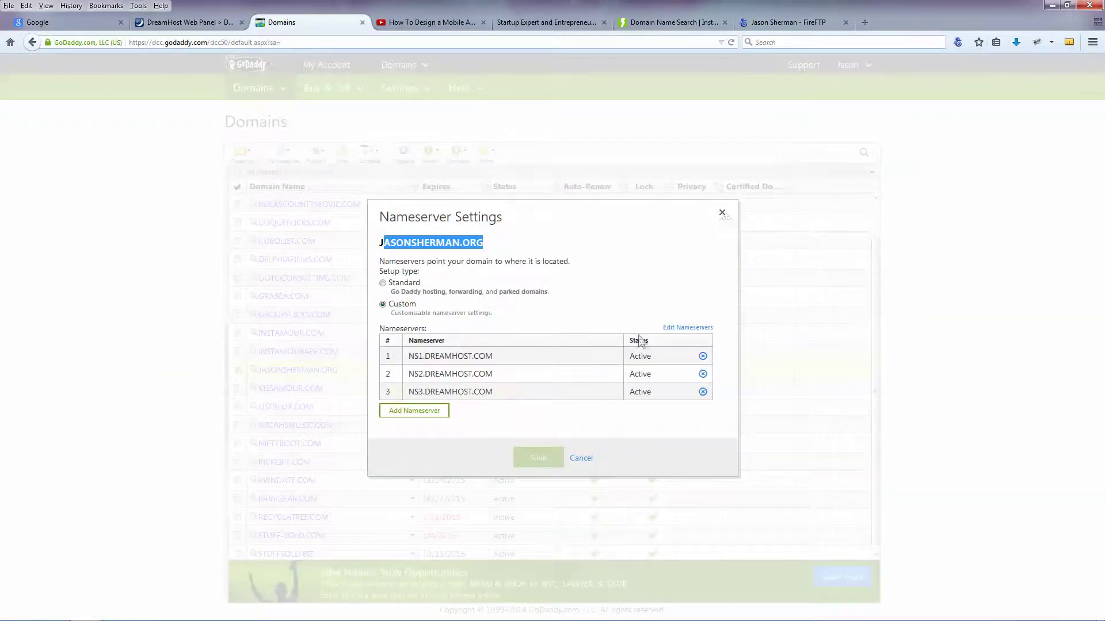
left_click(581, 458)
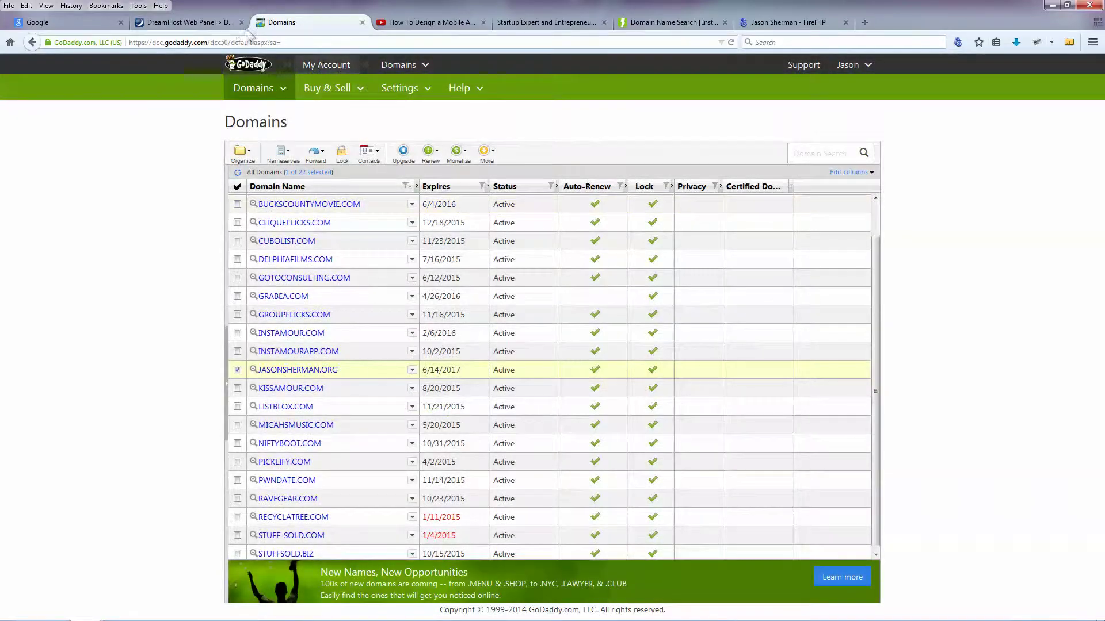
left_click(210, 24)
scroll(351, 328, "up", 10)
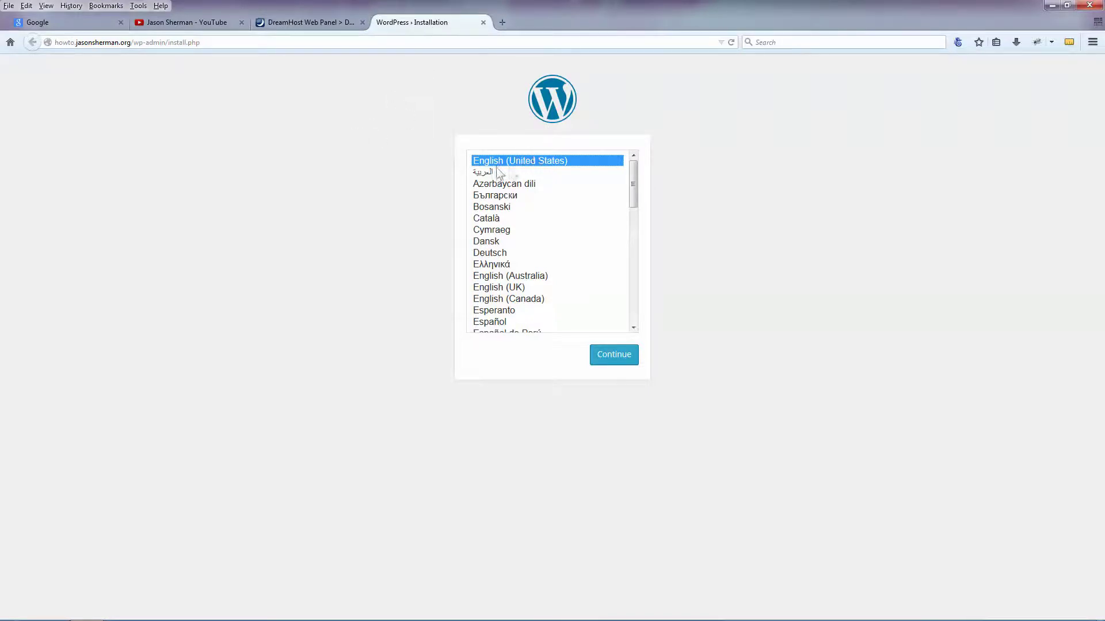
Choose English (United States) for WordPress, title the site "How To do Cool Stuff", and enter the username, the account password twice and the e-mail
left_click(620, 353)
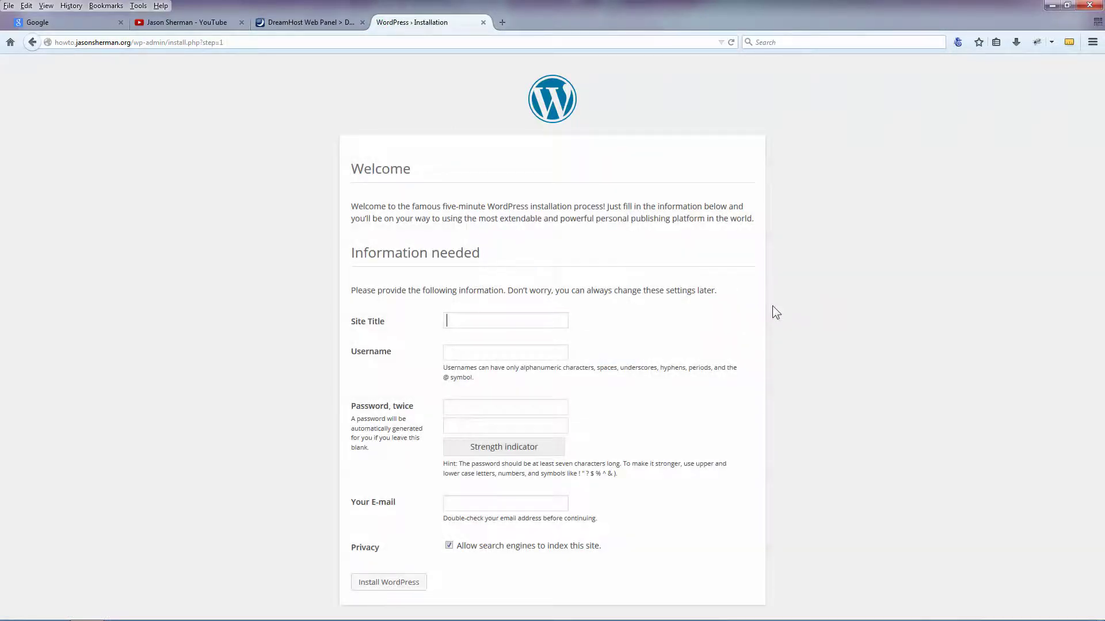
type("How To do Cool Stuff")
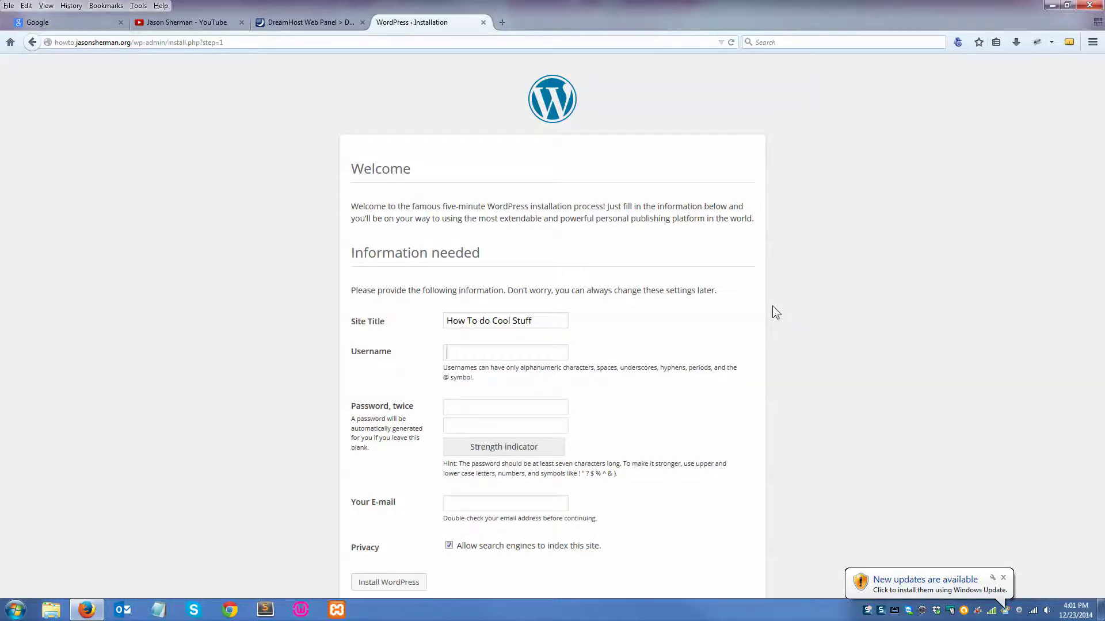
key("Tab")
type("jasonsherman")
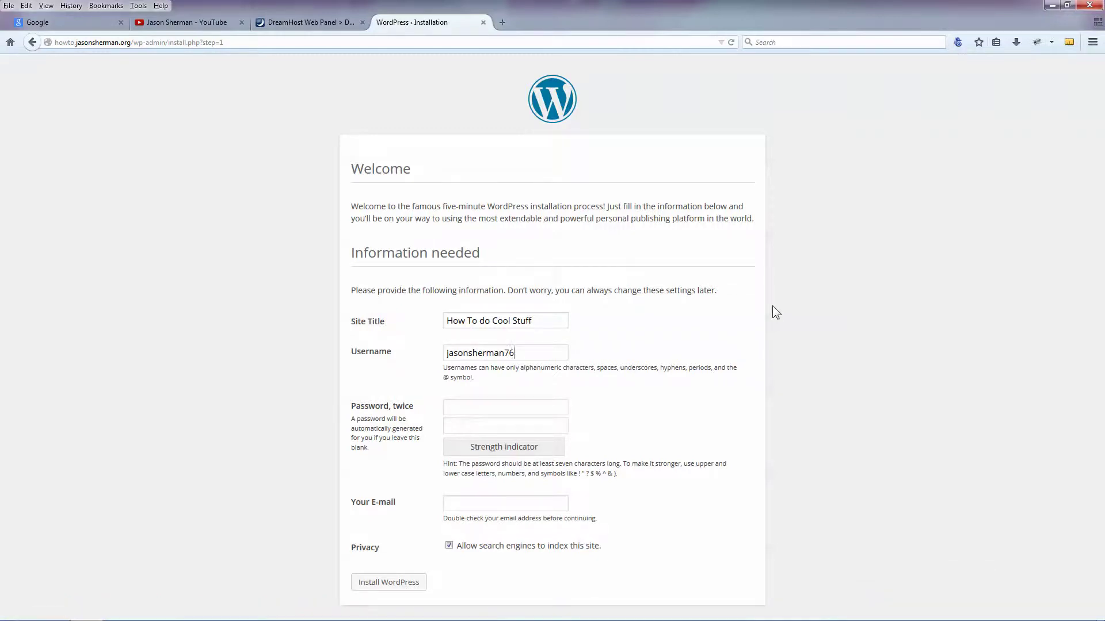
type("•••••••••••••••")
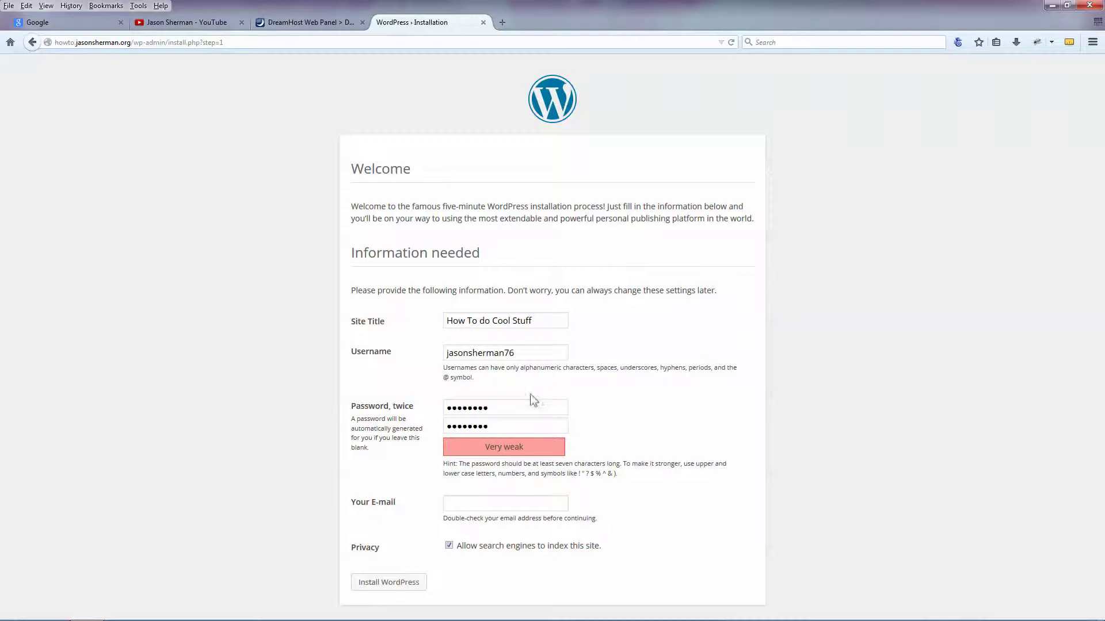
type("••")
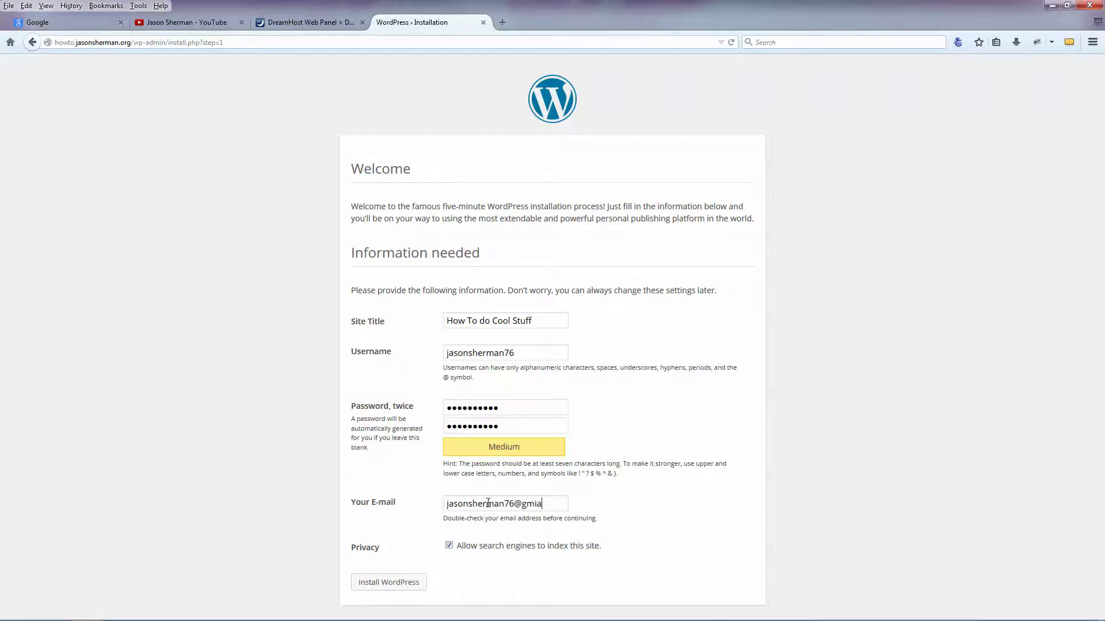
Install WordPress, have the browser remember the password, and log in to the new site's dashboard
left_click(410, 581)
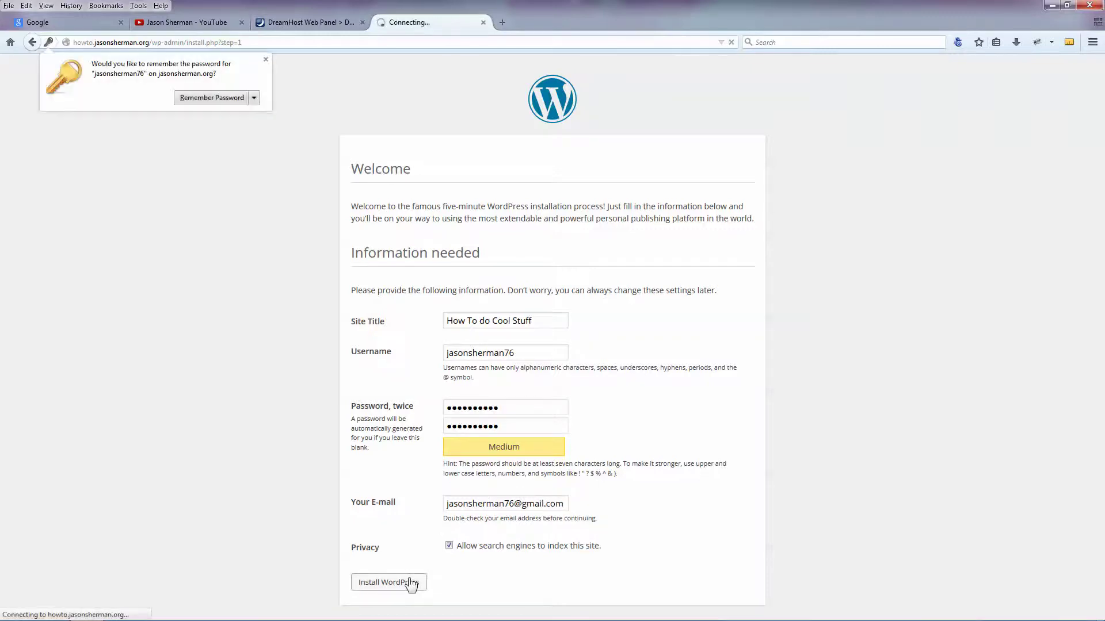
left_click(225, 101)
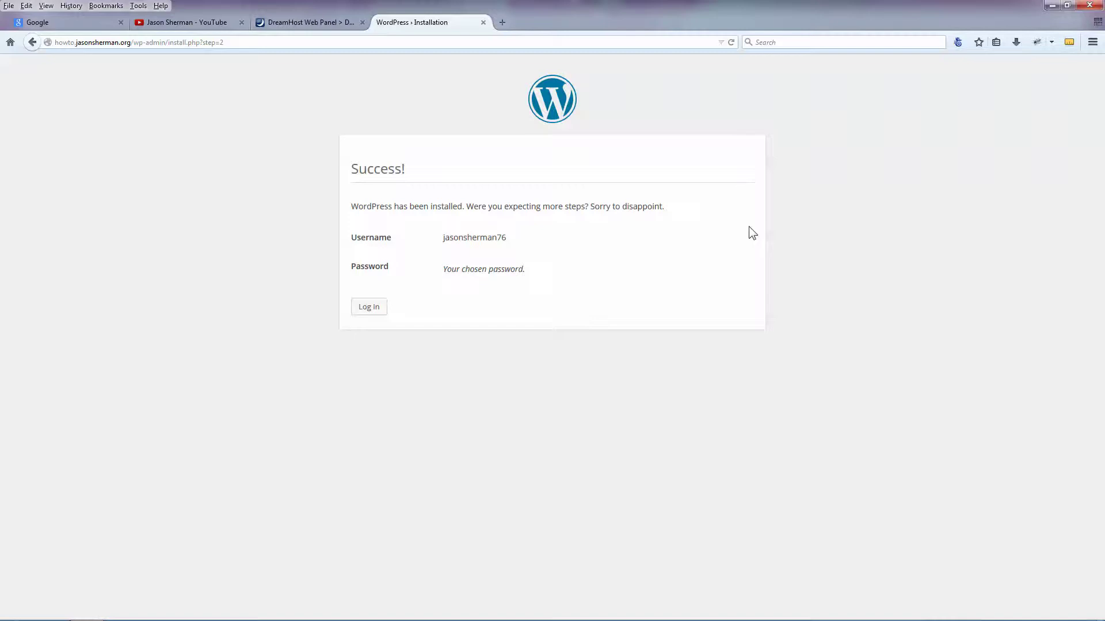
left_click(373, 308)
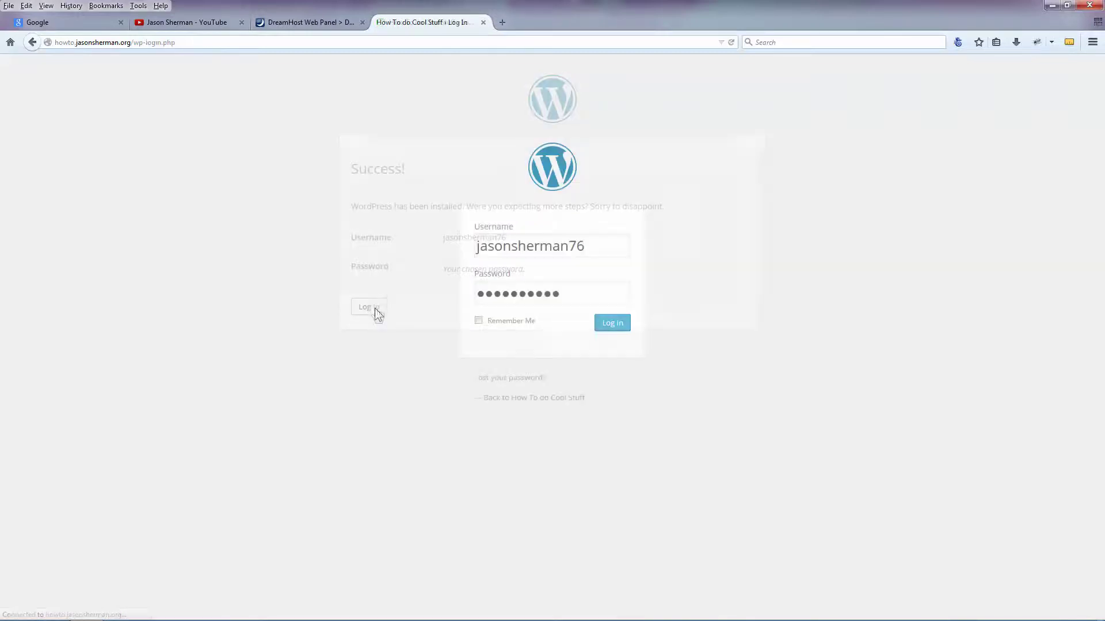
left_click(613, 323)
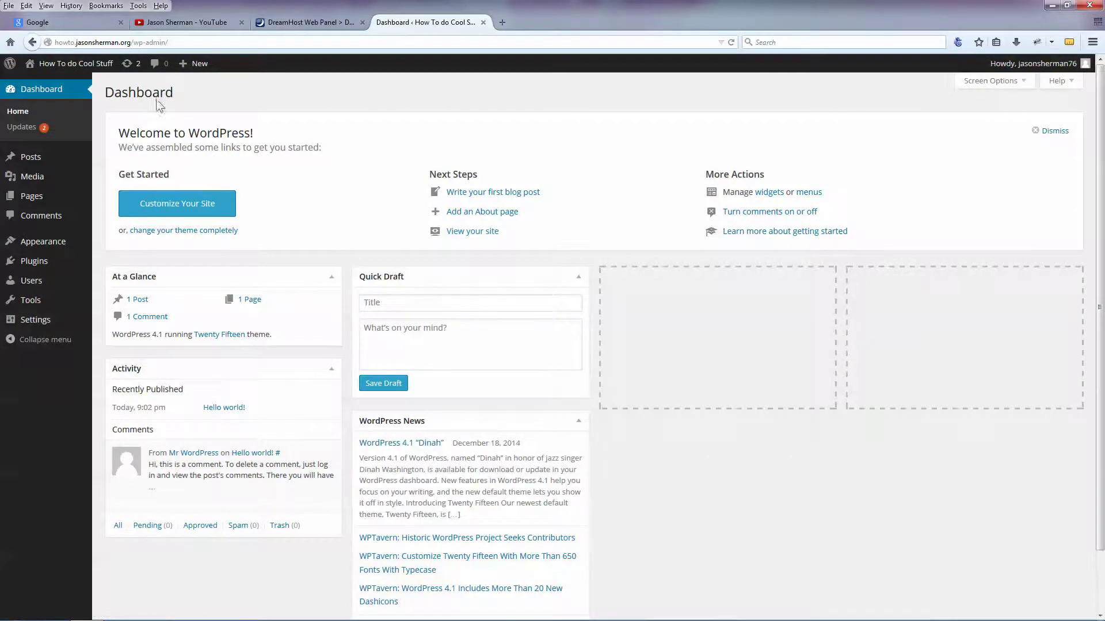
View the new site's front page, return to the dashboard, and activate the Dusk To Dawn theme
left_click(64, 65)
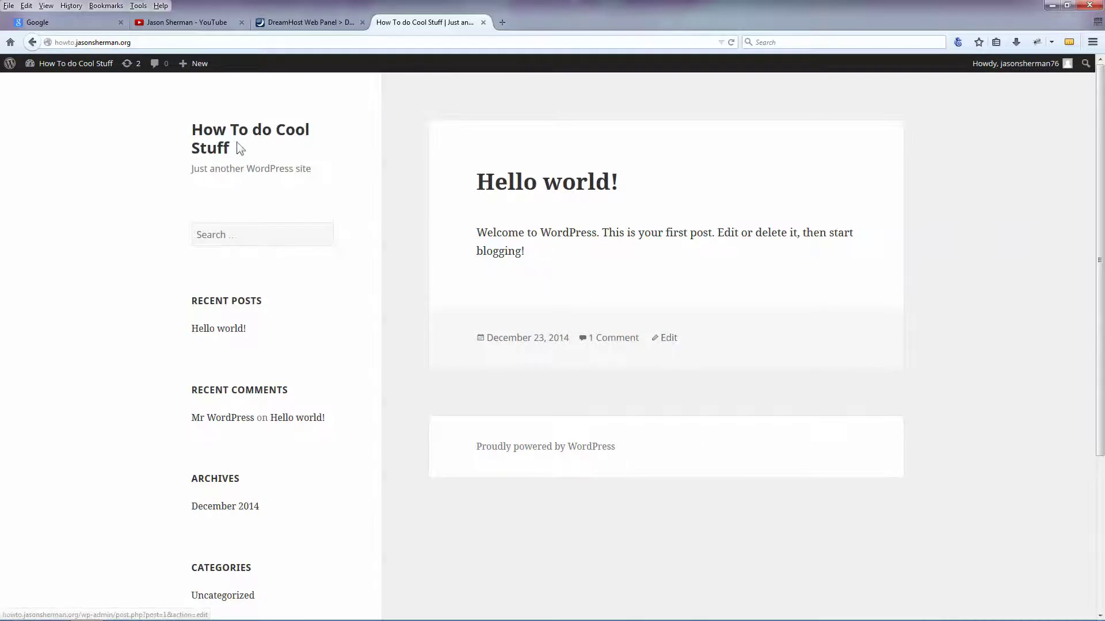
left_click(109, 43)
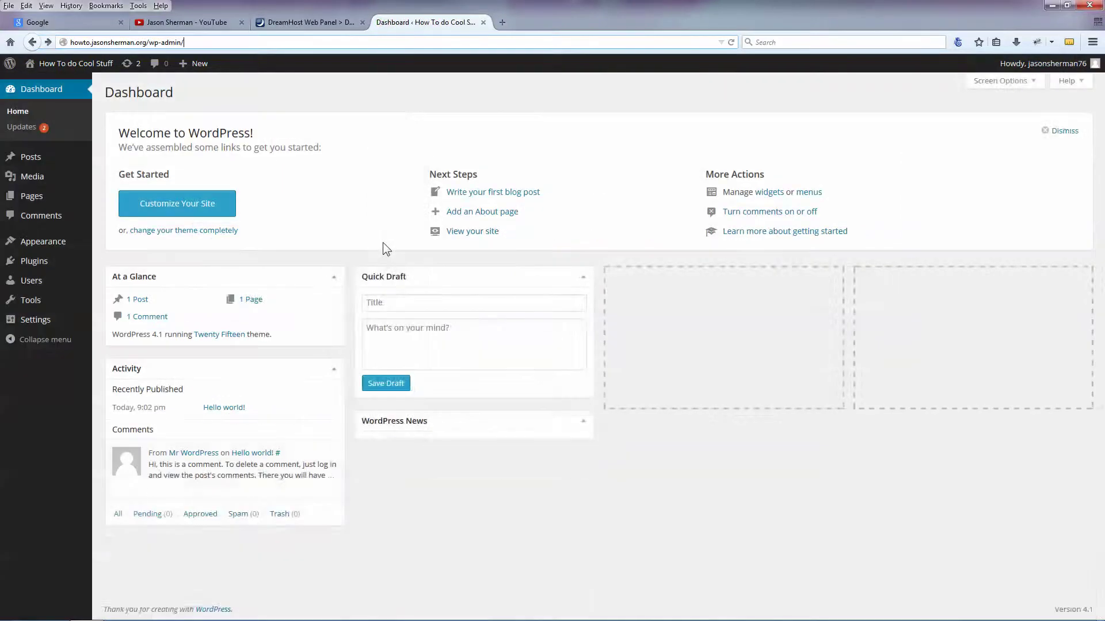
mouse_move(89, 252)
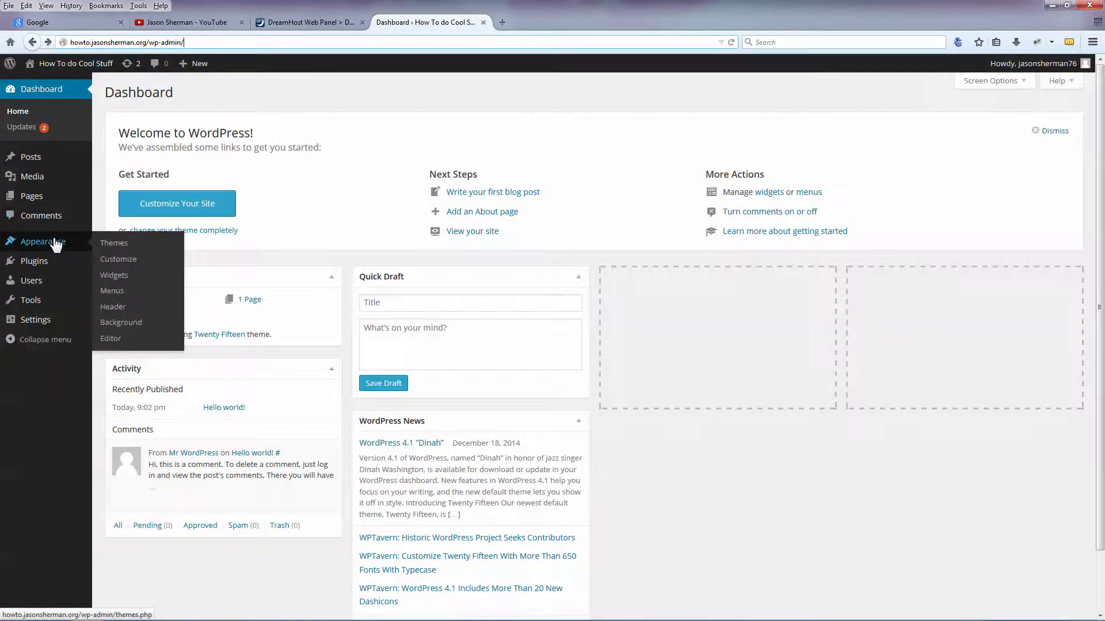
left_click(117, 245)
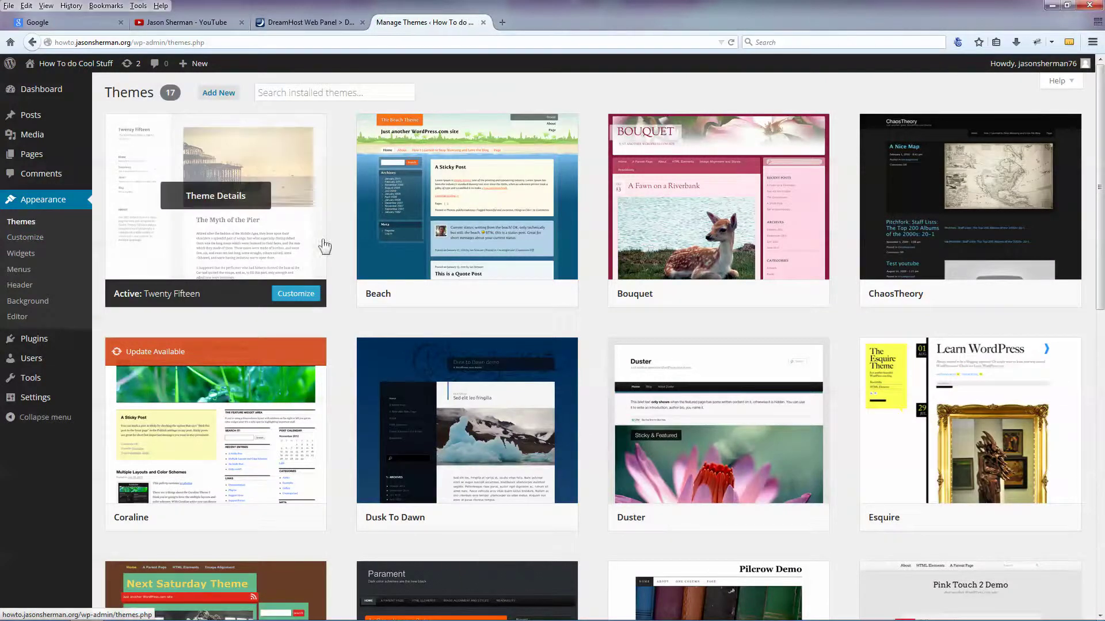
left_click(493, 518)
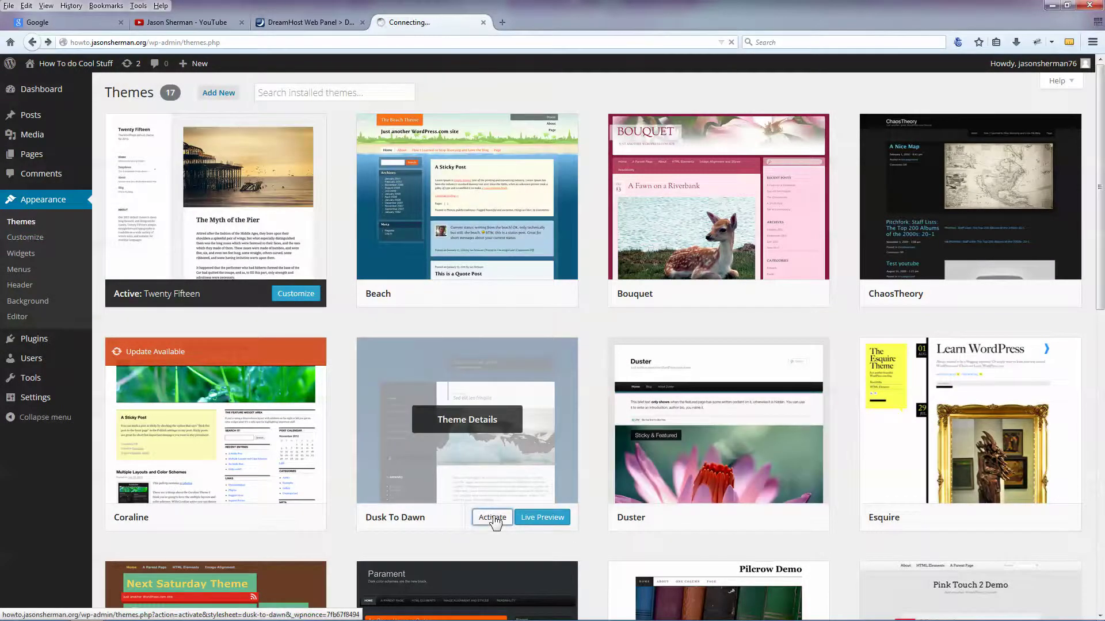
Start a new post and open its media insertion for content from a URL
mouse_move(491, 229)
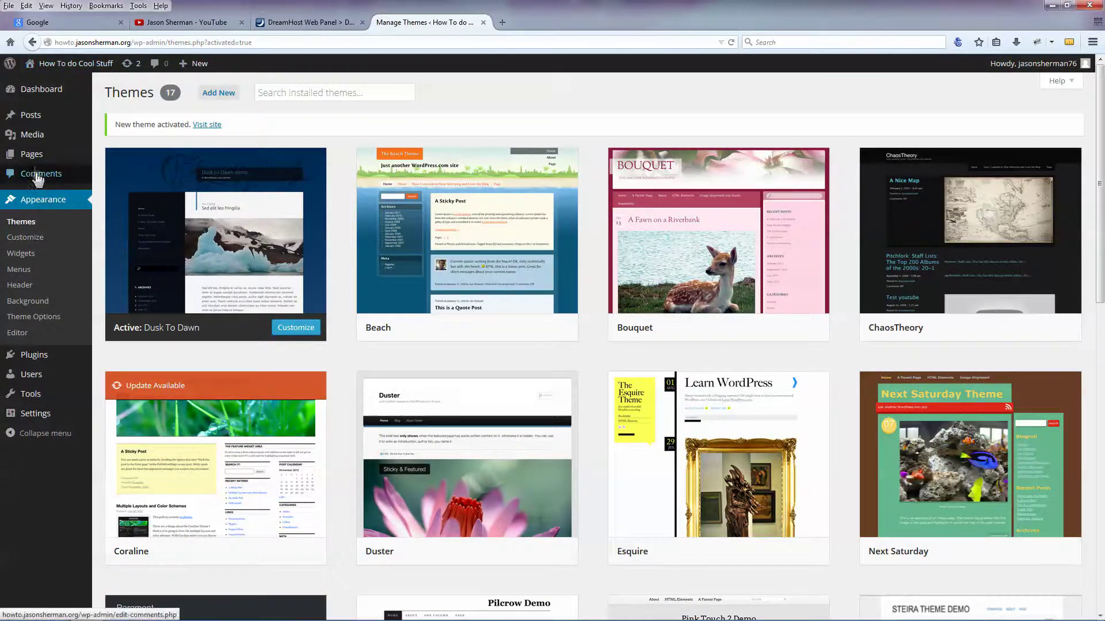
mouse_move(34, 121)
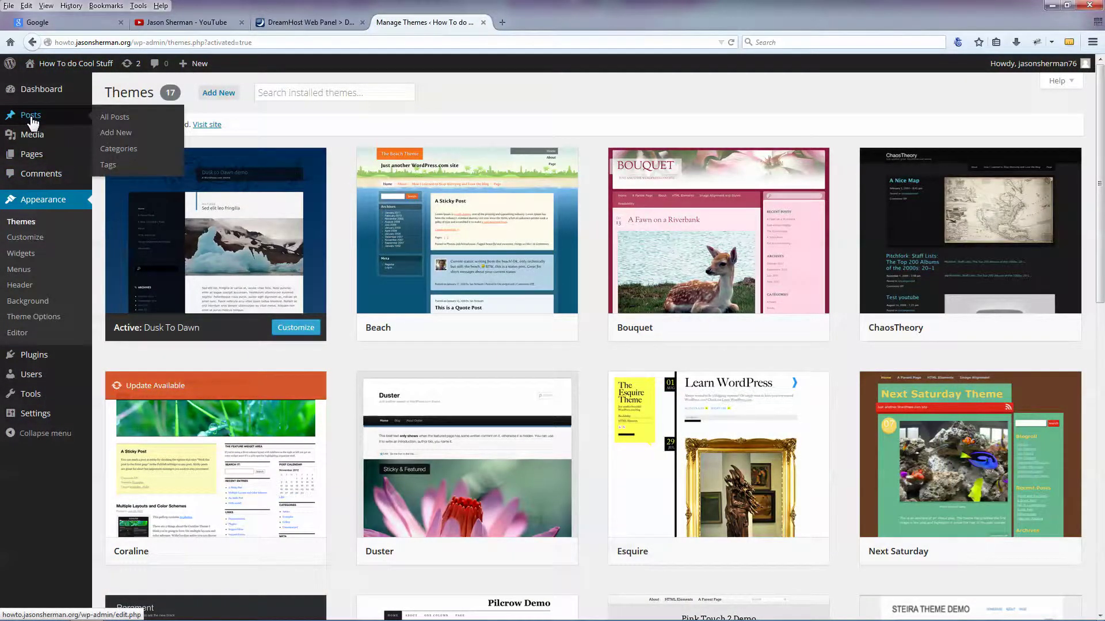
left_click(116, 133)
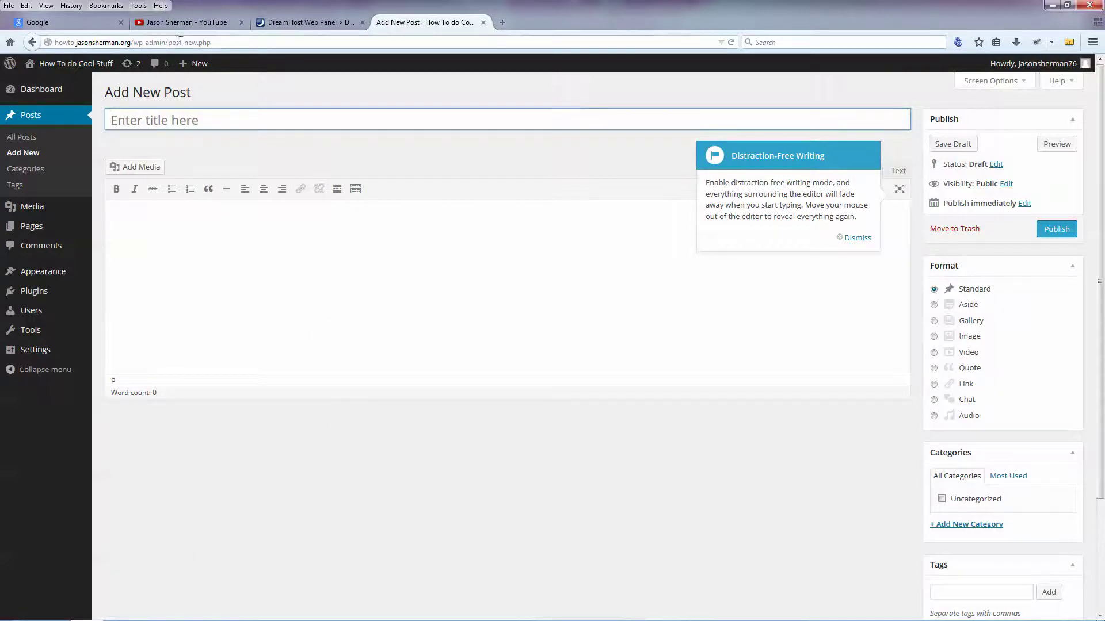
left_click(135, 168)
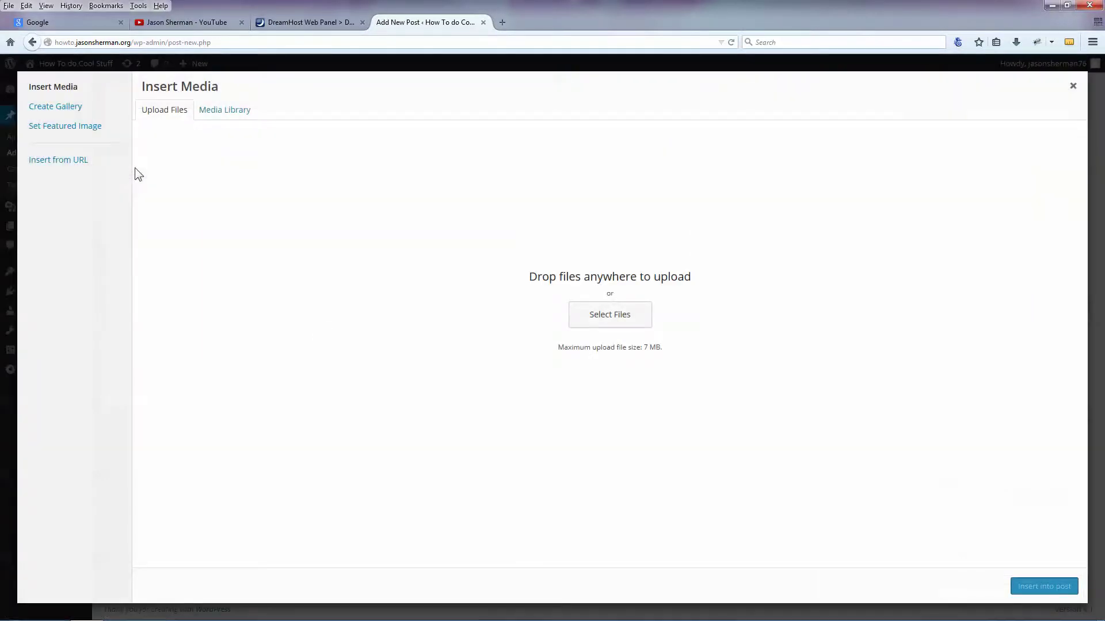
left_click(80, 163)
Switch to YouTube, open the video "How To Design a Mobile App Signup Screen in Adobe Photoshop", and copy its address
left_click(164, 24)
left_click(171, 42)
left_click(429, 386)
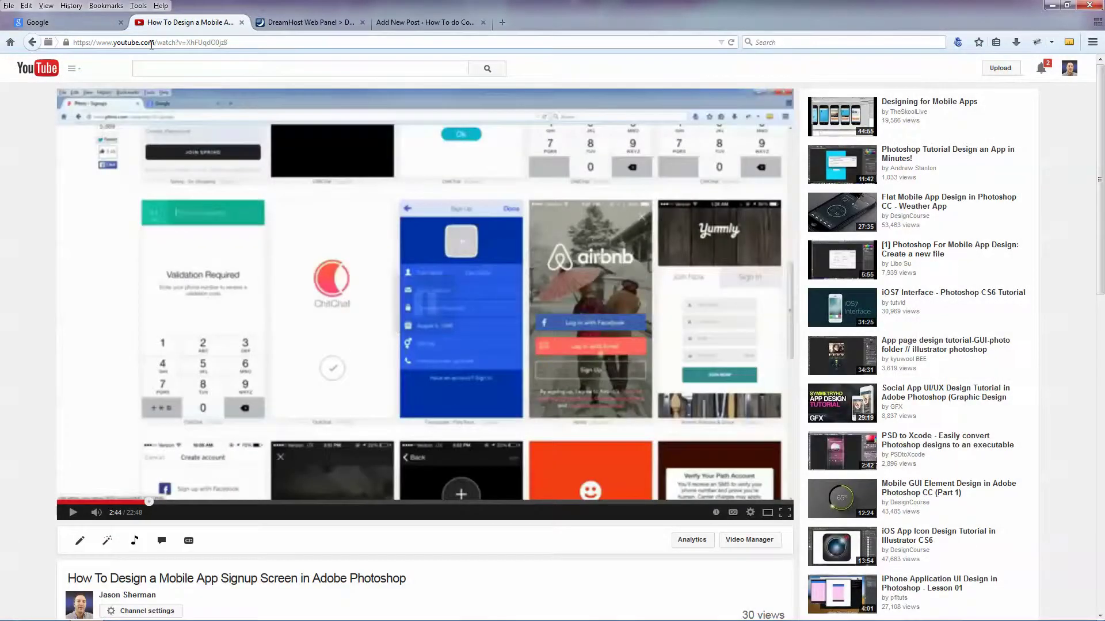
left_click(151, 45)
key("ctrl+c")
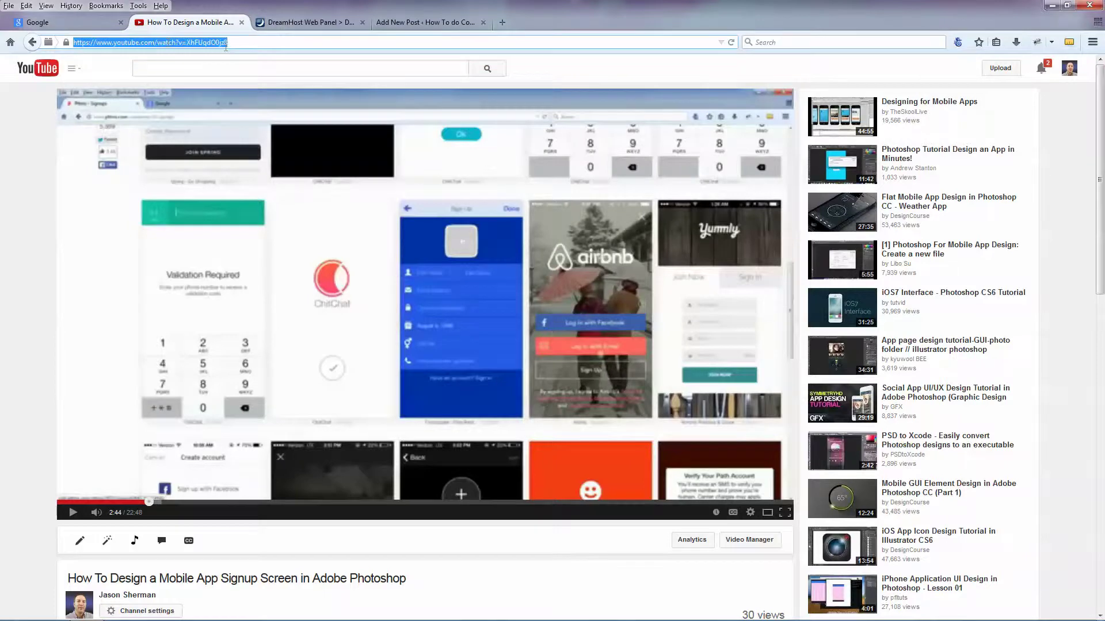
left_click(242, 23)
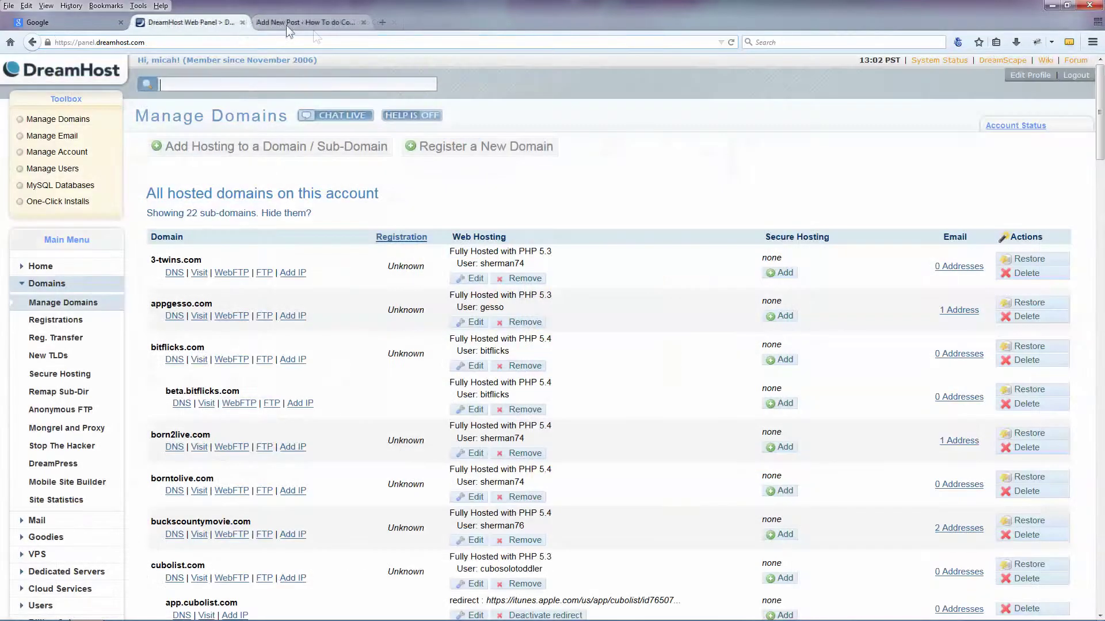
left_click(294, 23)
key("ctrl+v")
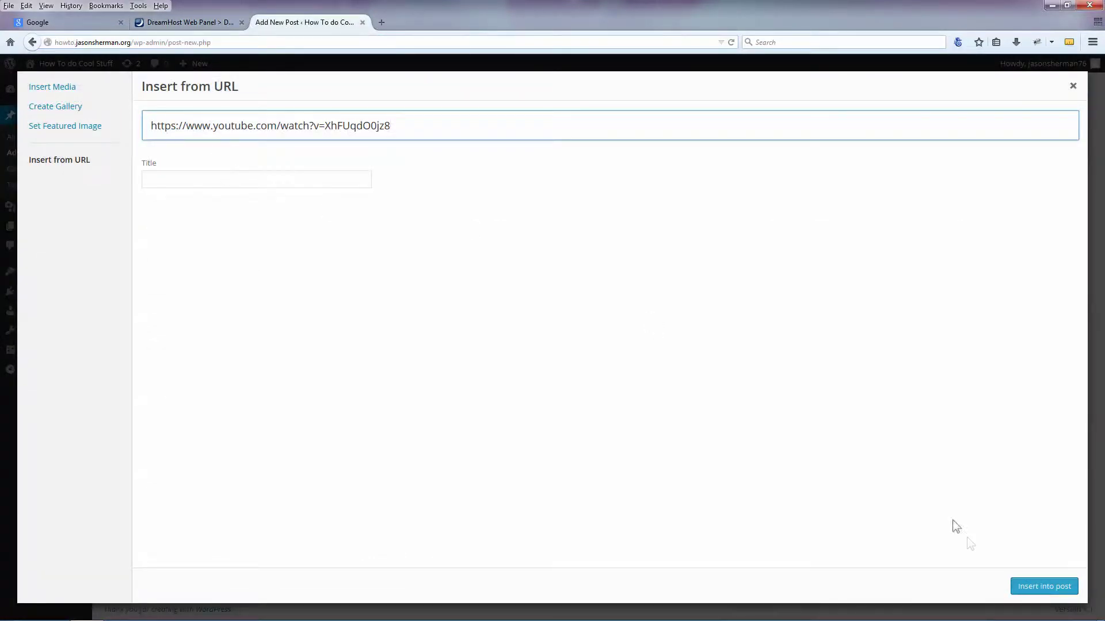
left_click(1046, 589)
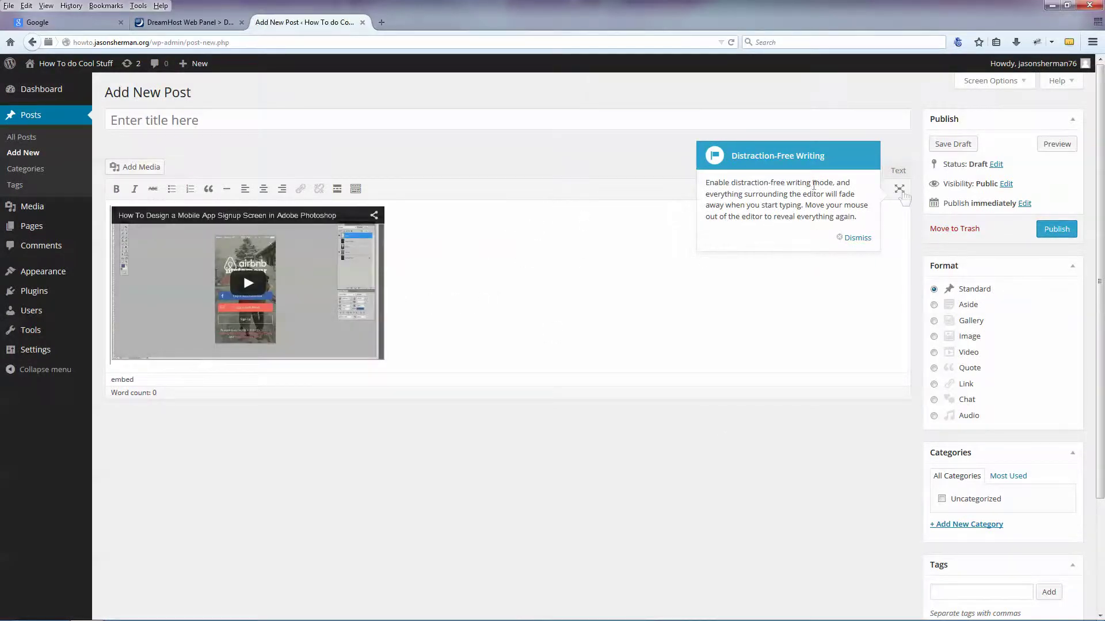
Copy the video's title from its YouTube page and set the post title to "How To Design a Mobile App Signup Screen in Adobe Photoshop"
left_click(191, 121)
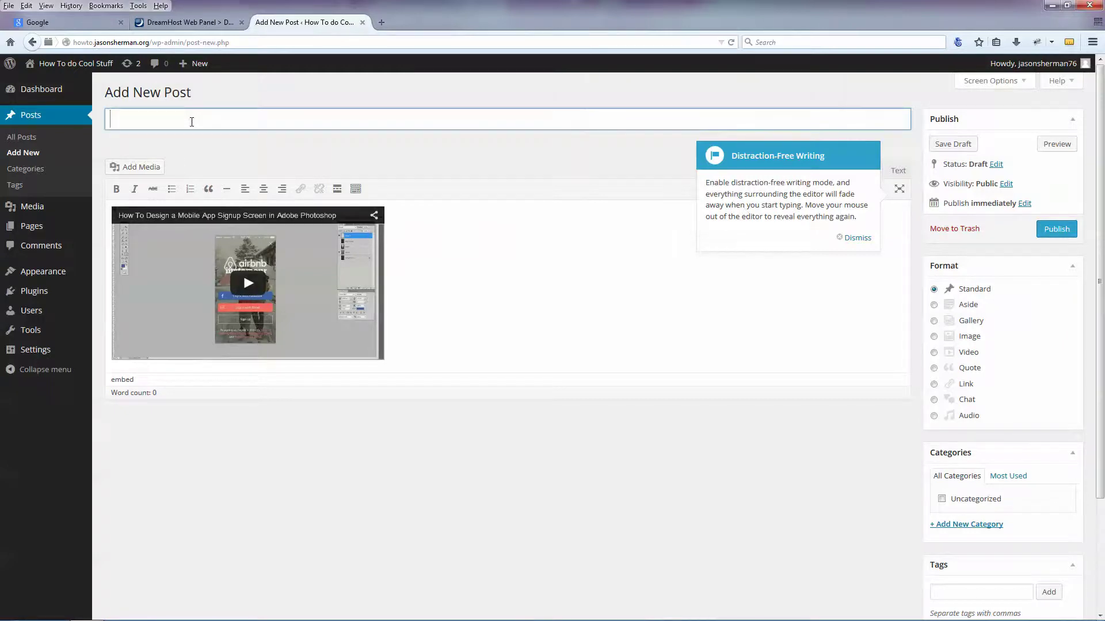
left_click(337, 218)
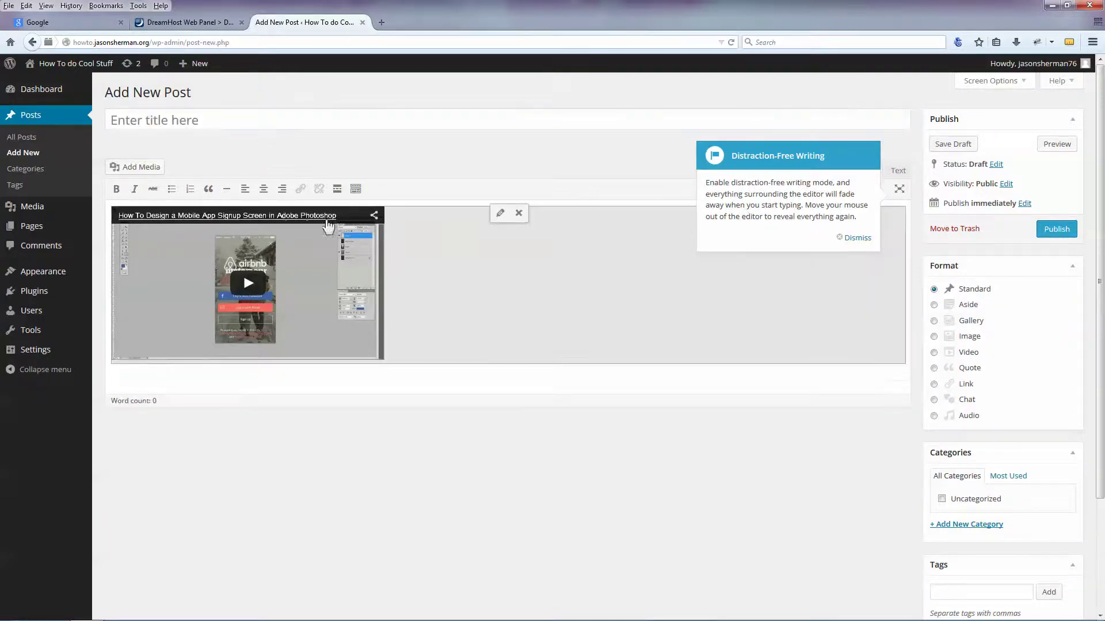
left_click(229, 217)
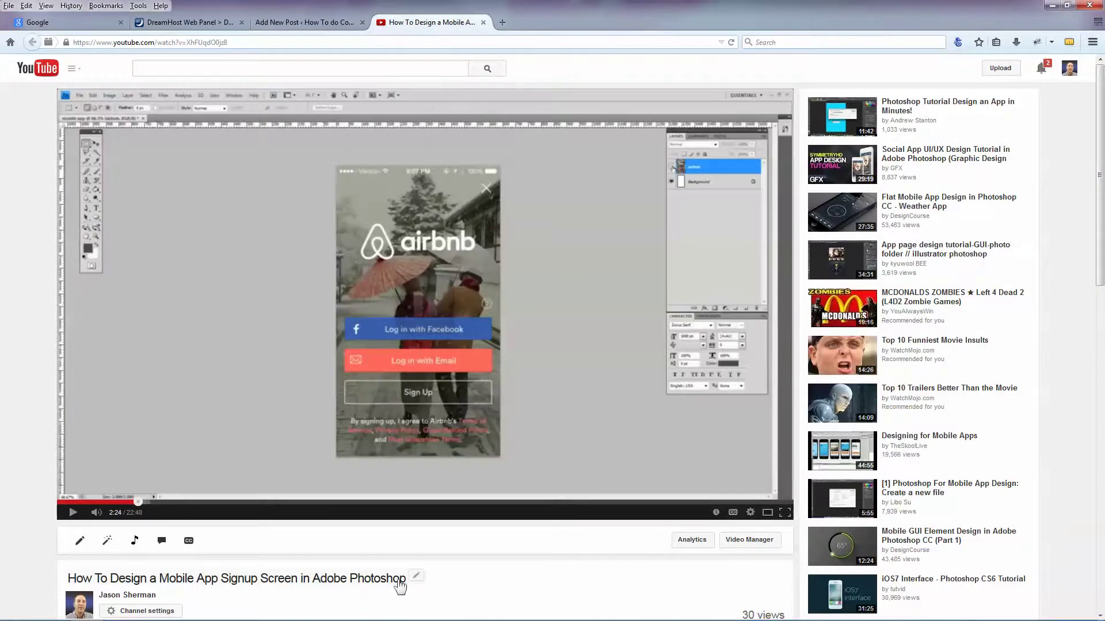
left_click(400, 578)
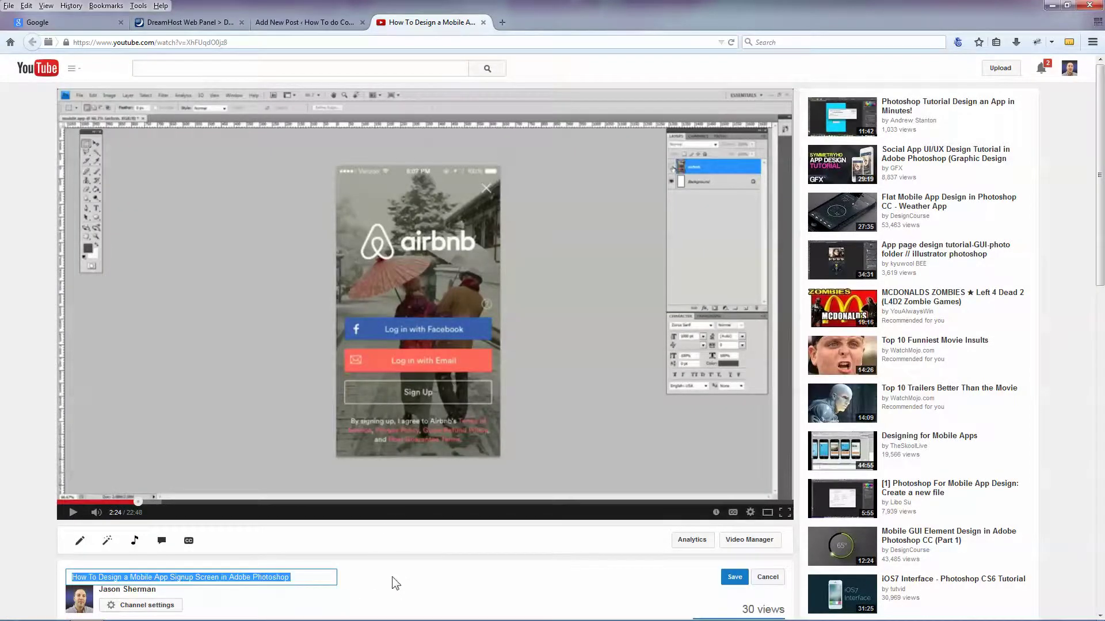
key("ctrl+c")
left_click(299, 23)
left_click(223, 124)
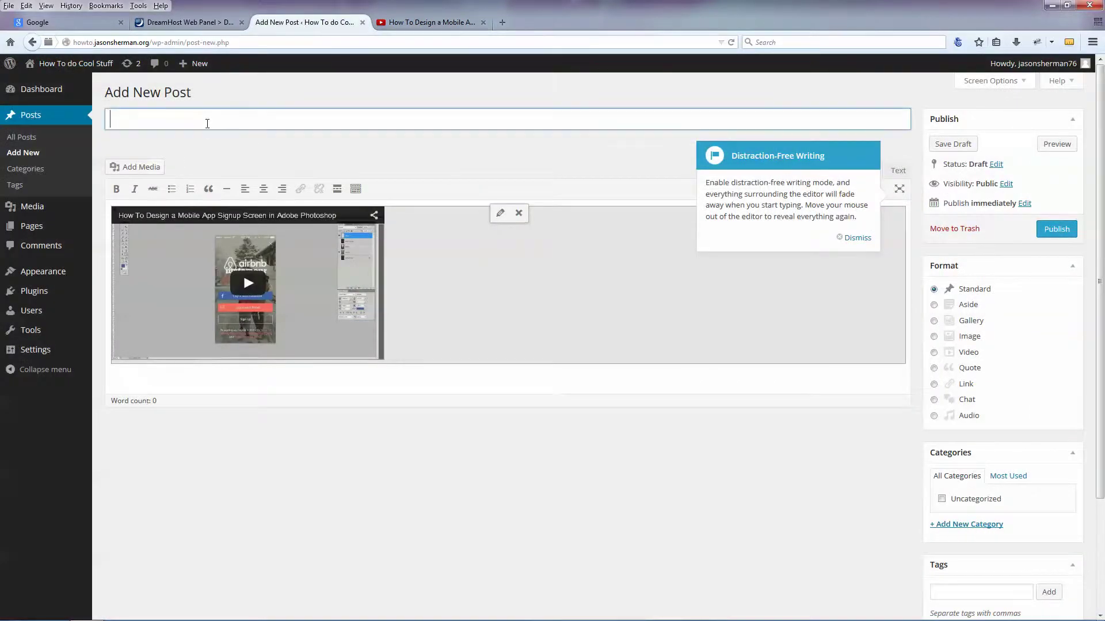
key("ctrl+v")
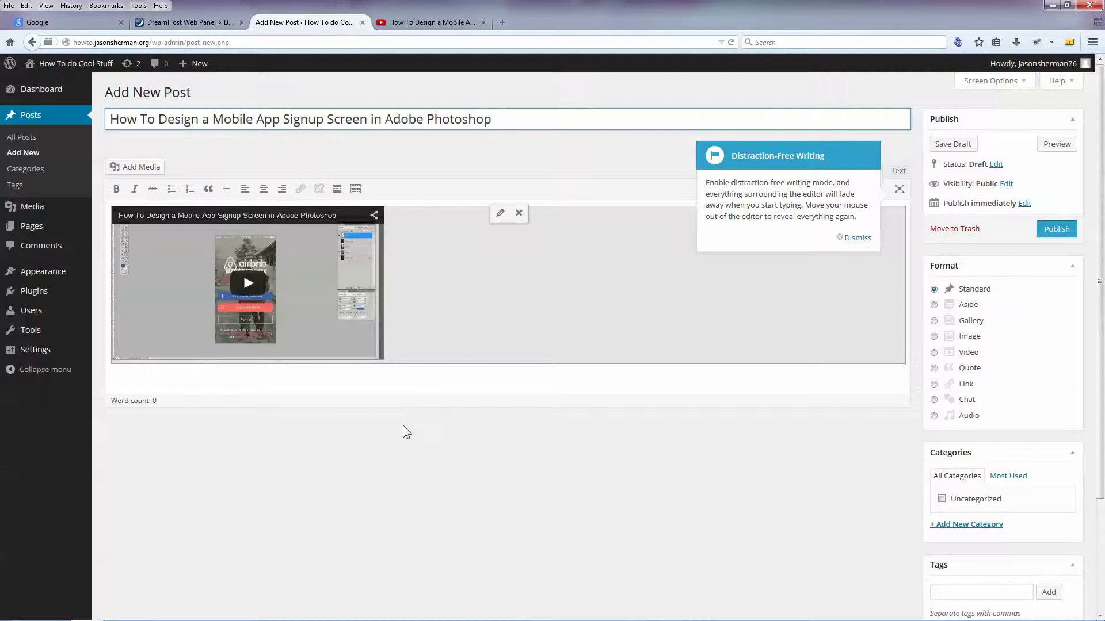
Above the video, write "Hey Everyone, thanks for checking out my blog, this is the first in a series of How To videos I'll be creating."
left_click(415, 374)
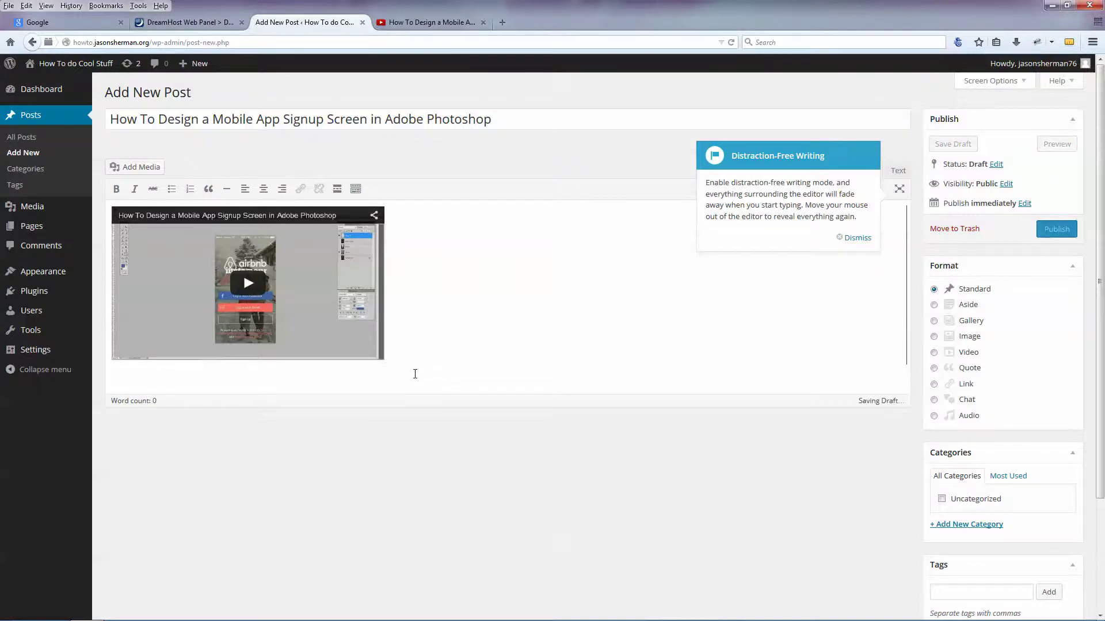
key("Return")
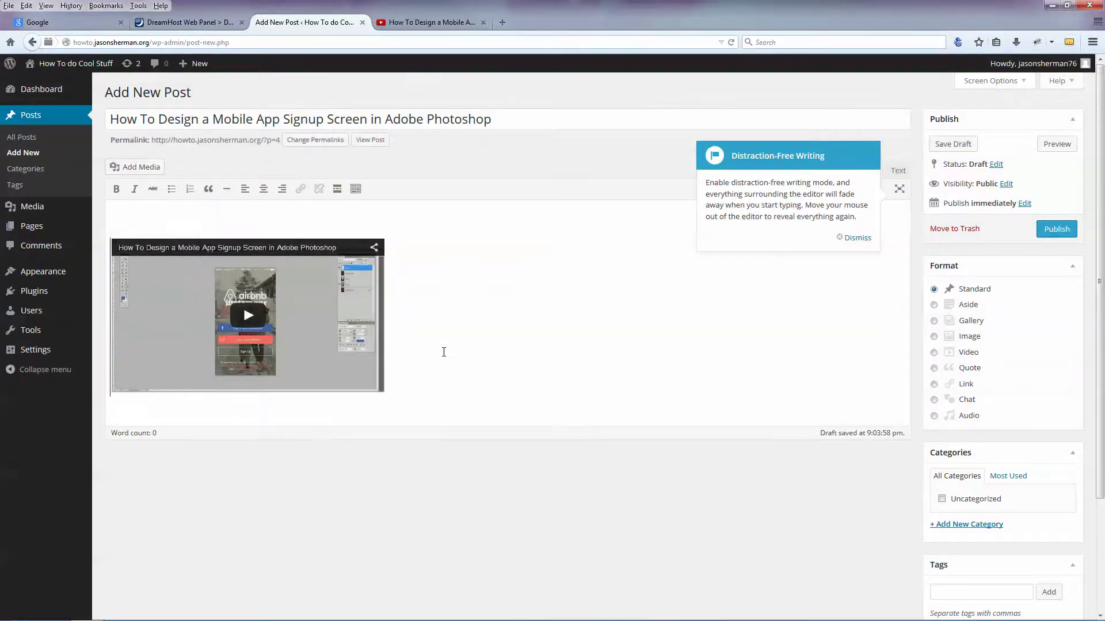
type("Hey Everyo")
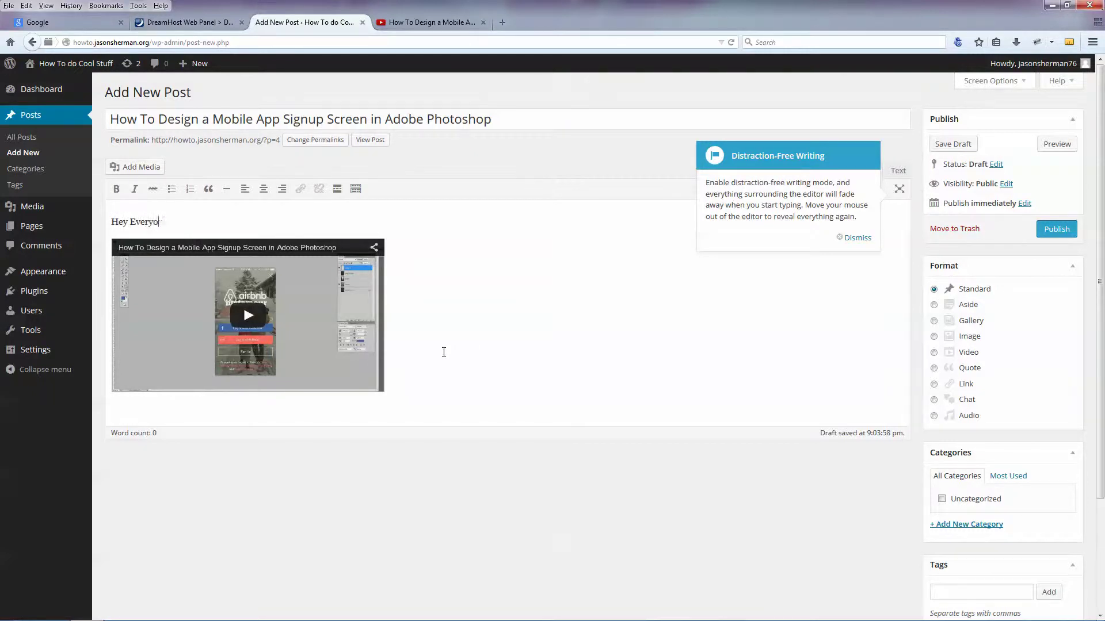
type("ne, thanks for checking out my blog, this is ")
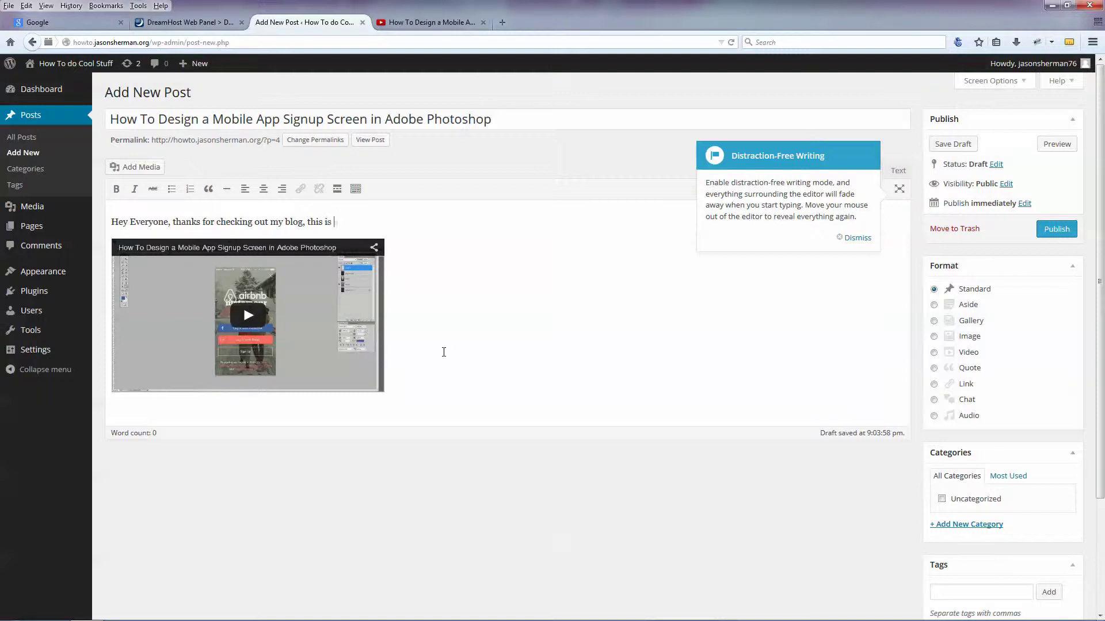
type("the first in a series of How To videos I'll be cfreat")
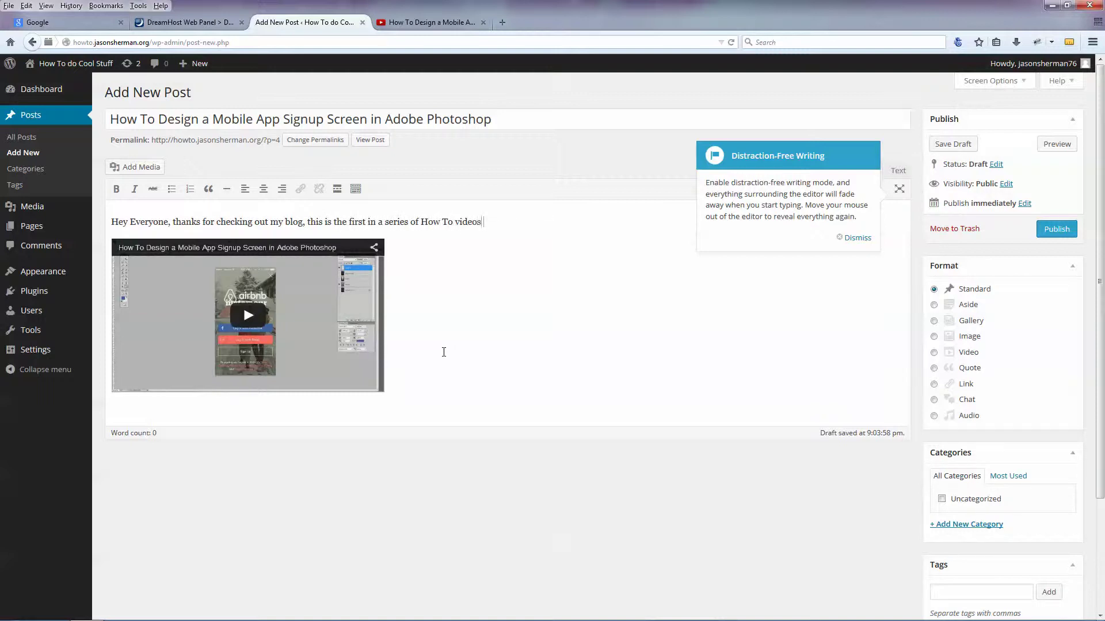
key("BackSpace")
key("BackSpace")
key("BackSpace")
key("BackSpace")
key("BackSpace")
type("reating.  So please")
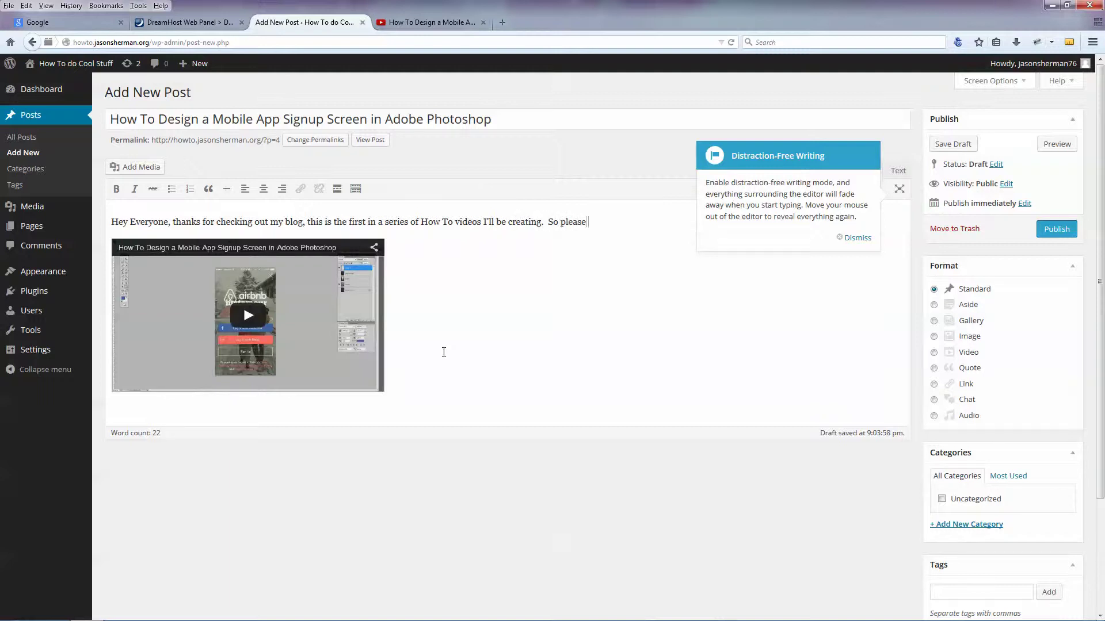
Continue the paragraph with "So please leave me comments, feedback, and any tutorial ideas you may want me to create for you!" and dismiss the writing tip
type(" leave me comments,")
left_click(854, 237)
left_click(712, 226)
type("omm")
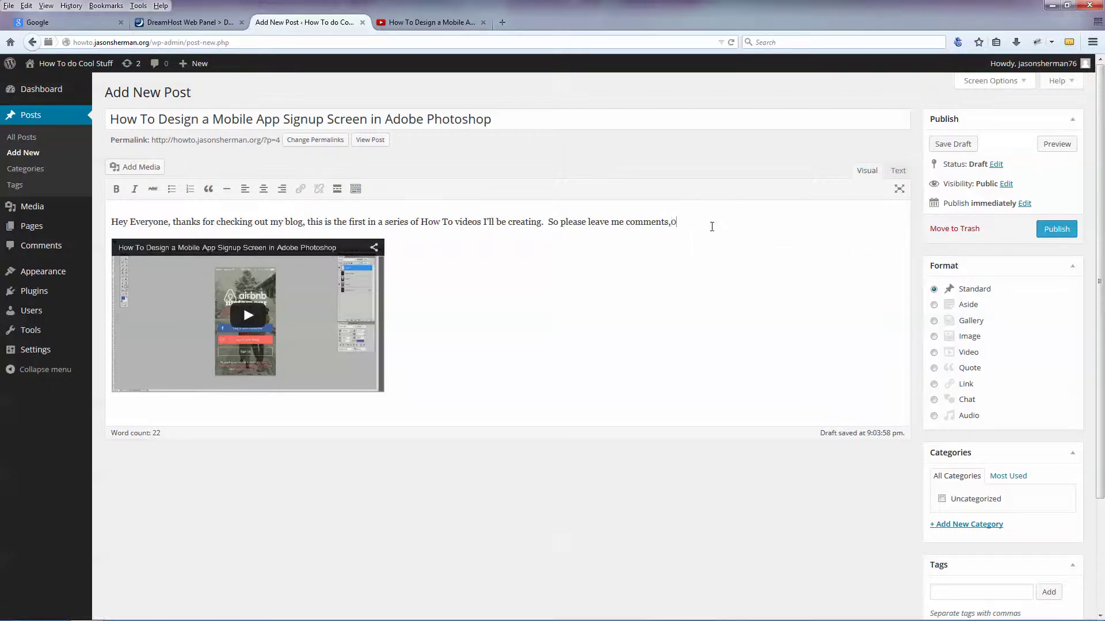
type("ents, feedback, and any tutorial ideas you may want me ")
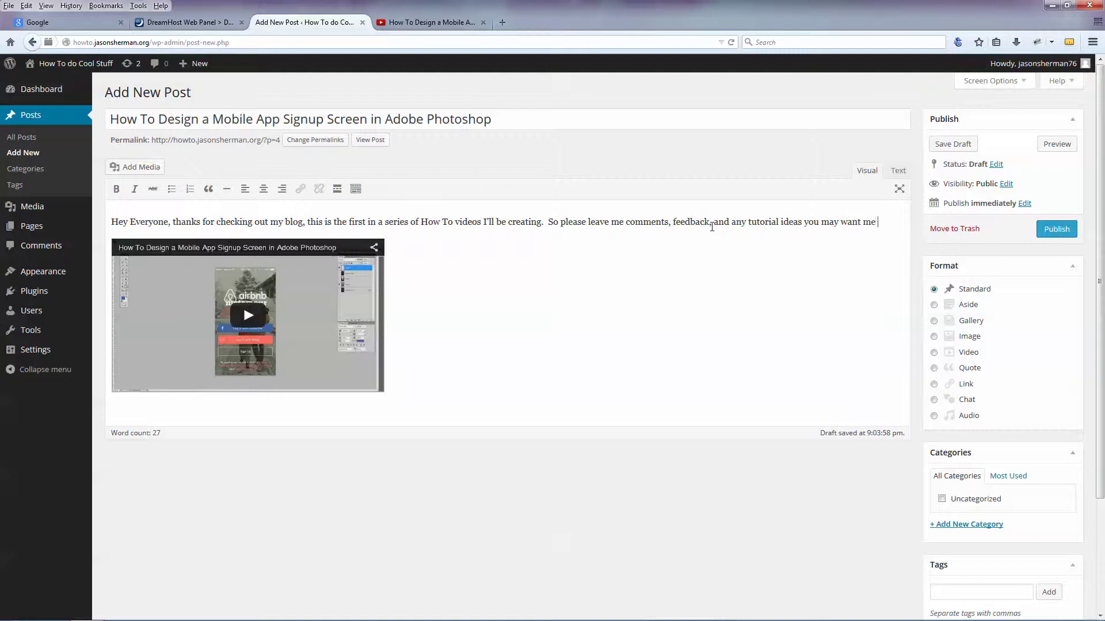
type("to create for you!")
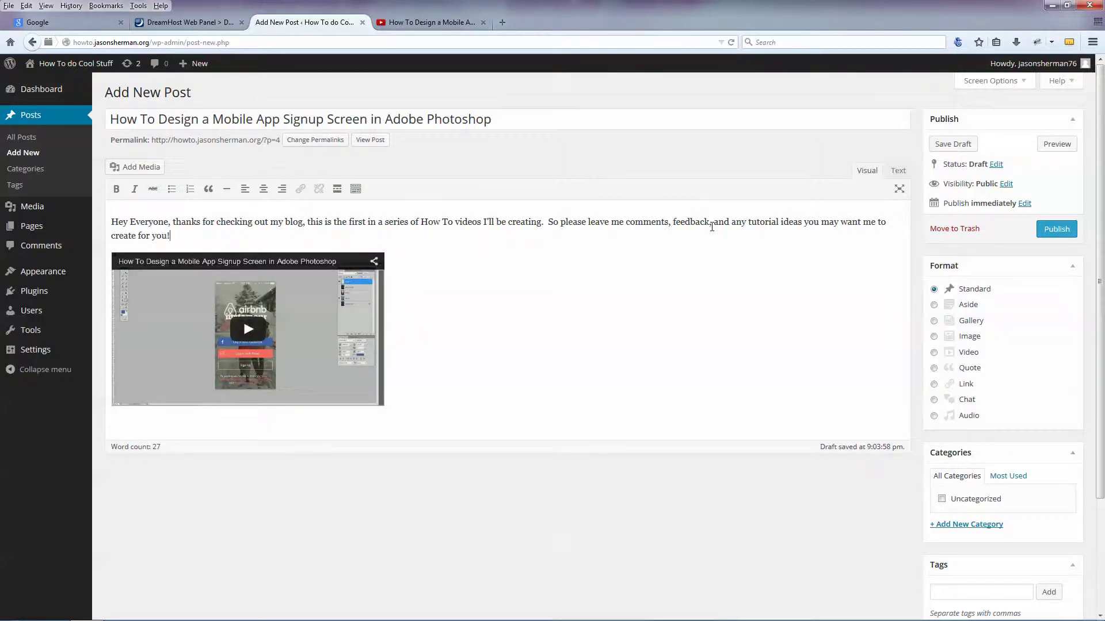
Select the words "How To videos" in the post text and copy the address of the video author's YouTube channel
triple_click(193, 230)
left_click(227, 226)
left_click_drag(421, 224, 481, 226)
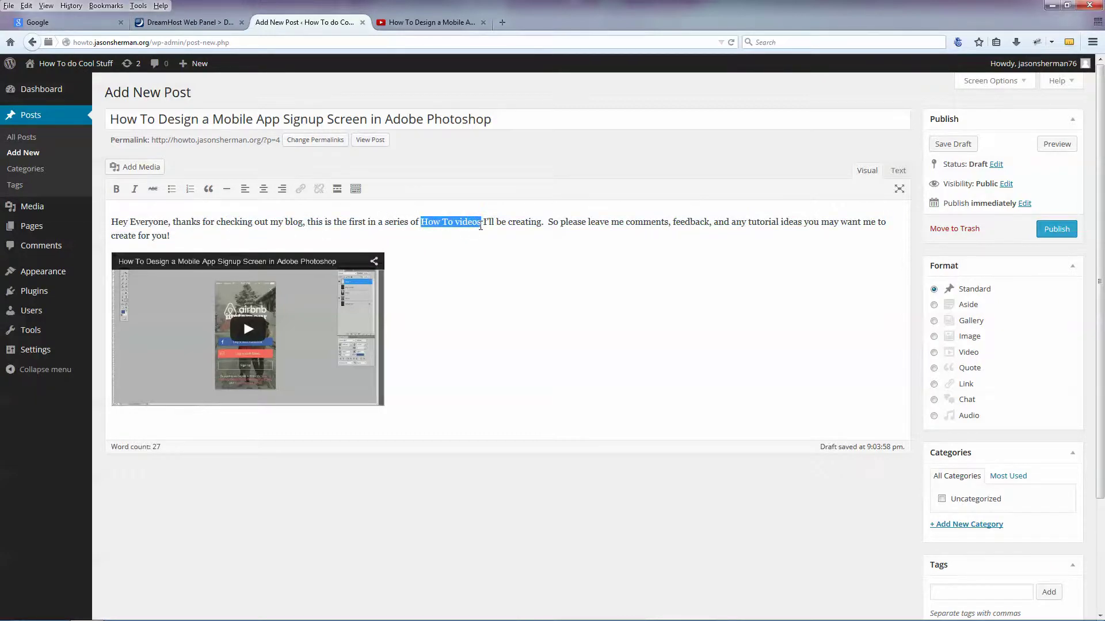
left_click(401, 21)
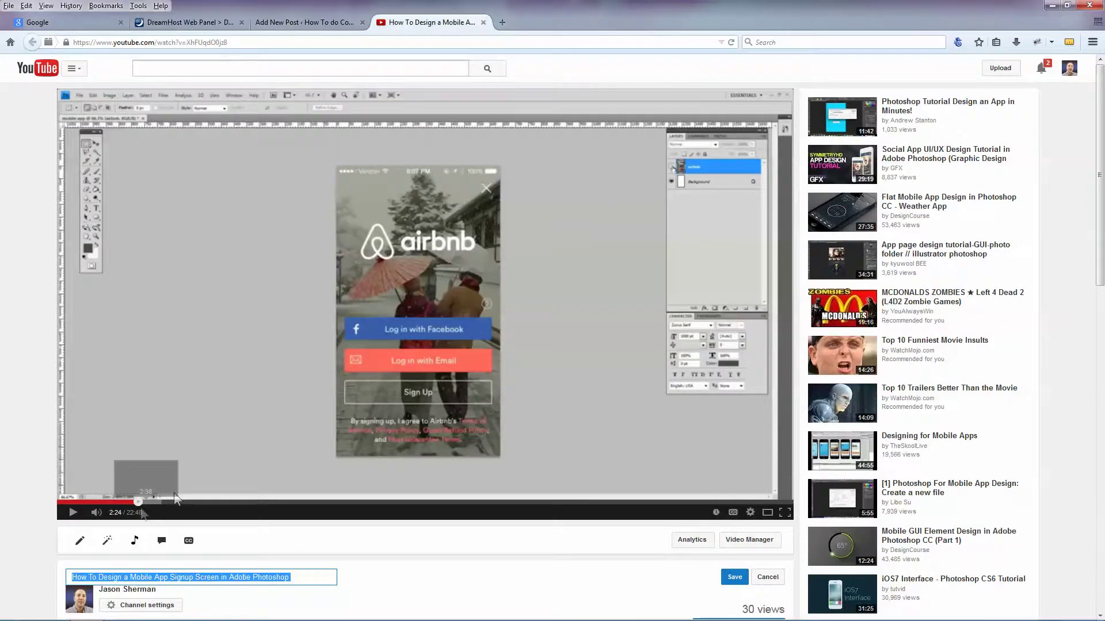
left_click(126, 589)
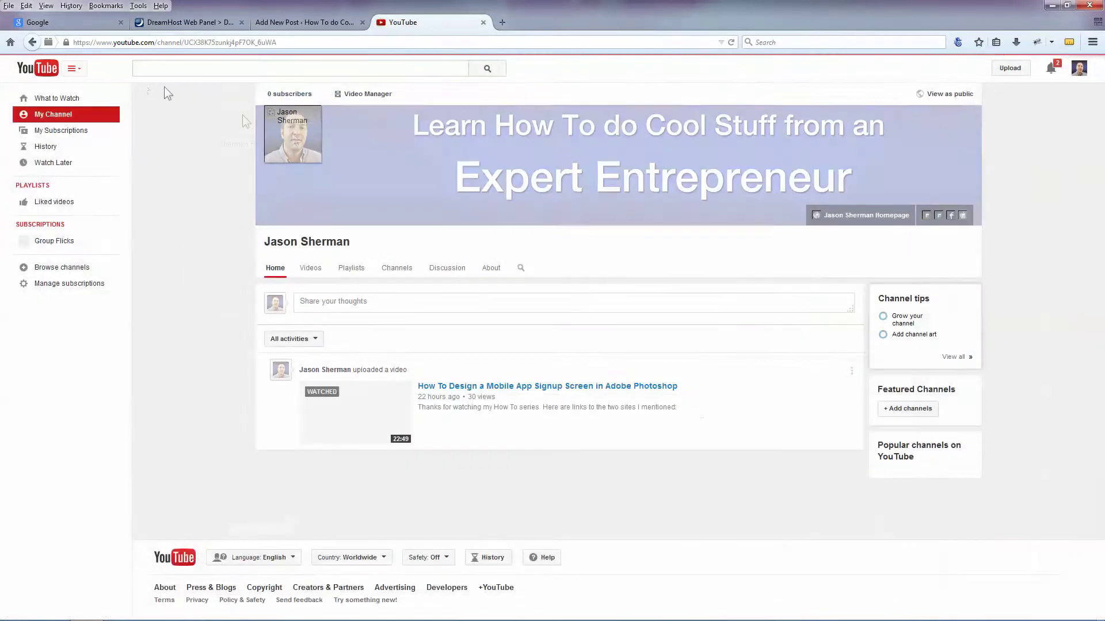
left_click(233, 42)
key("ctrl+c")
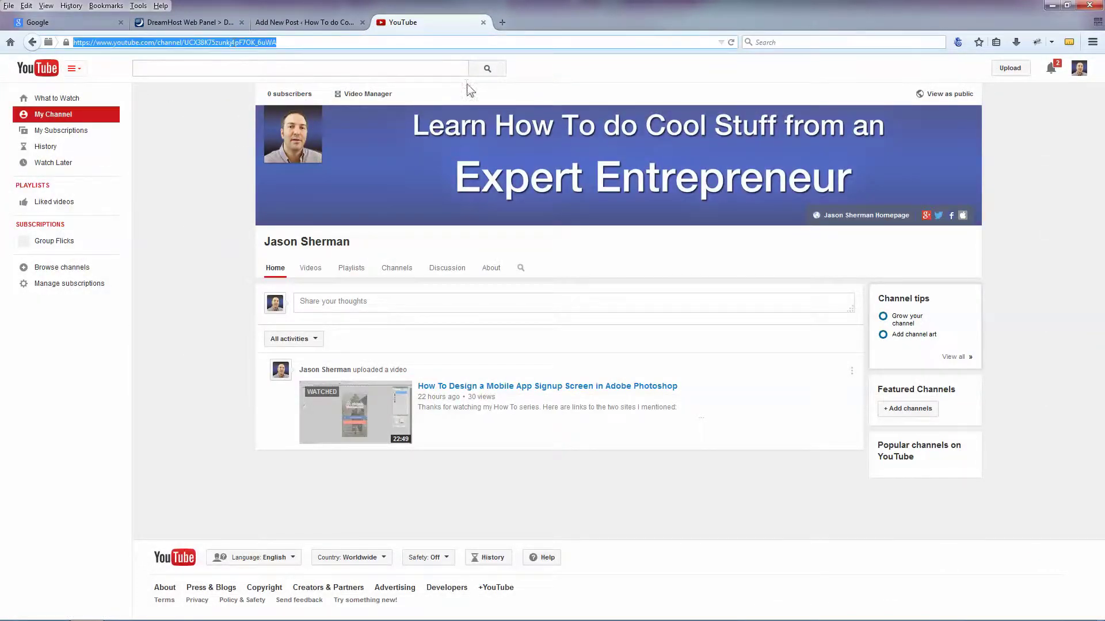
Close the YouTube page and link the selected words "How To videos" to the copied channel address
left_click(482, 22)
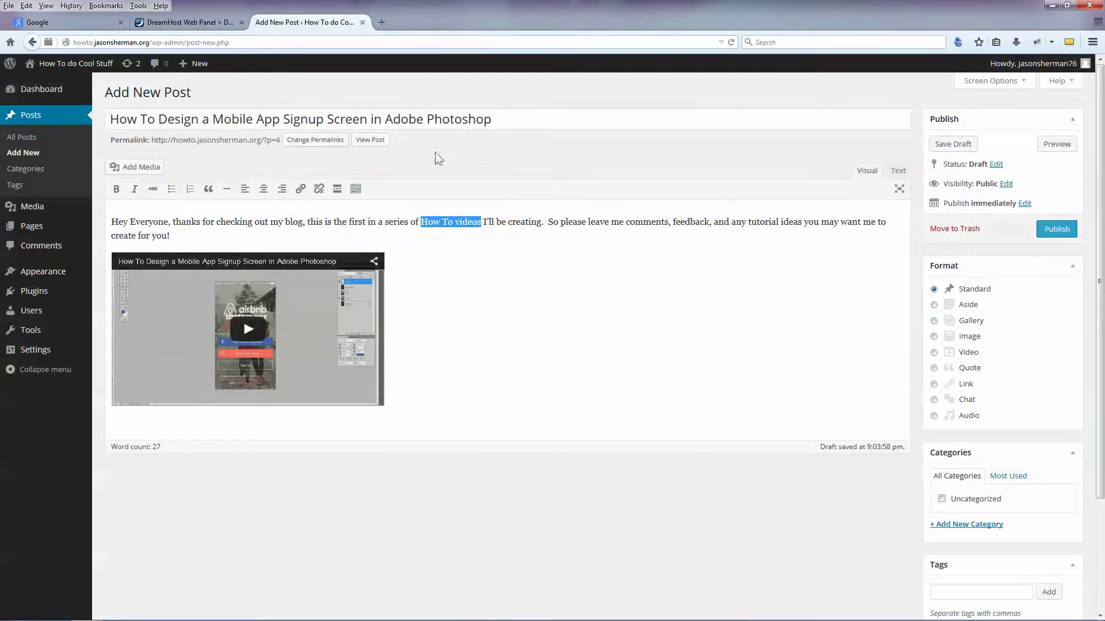
left_click(301, 189)
key("ctrl+v")
left_click(492, 356)
left_click(665, 397)
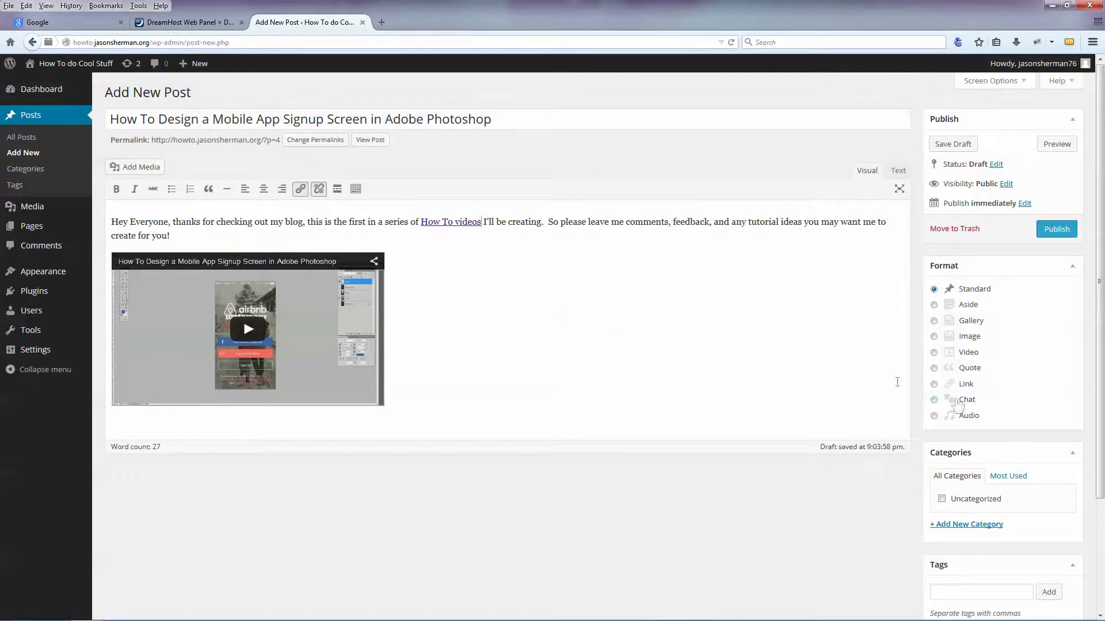
Add the tags "adobe", "photoshopa" and "adobe photoshop" to the post
scroll(1024, 412, "down", 4)
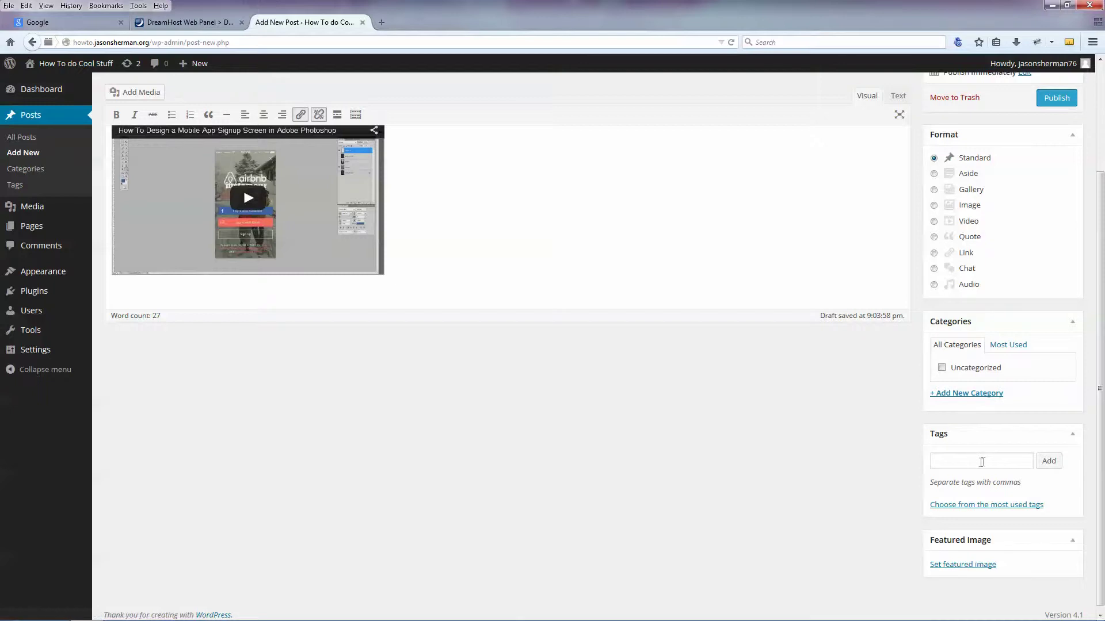
left_click(976, 464)
type("adobe")
key("Return")
type("photoshop")
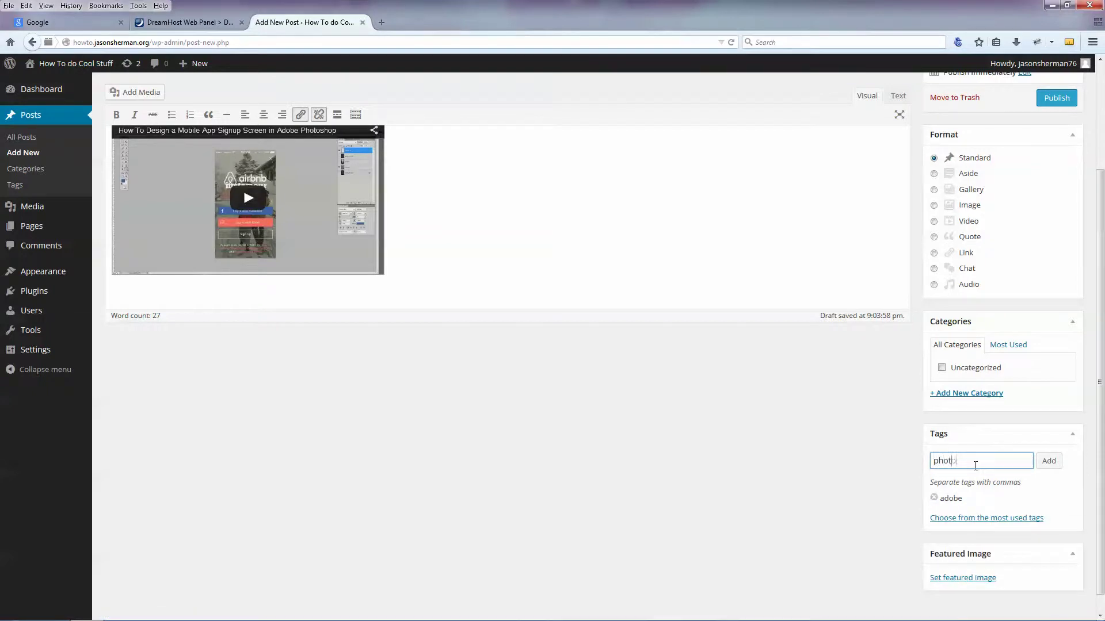
type("a")
key("Return")
type("dob")
key("BackSpace")
type("shop")
key("Return")
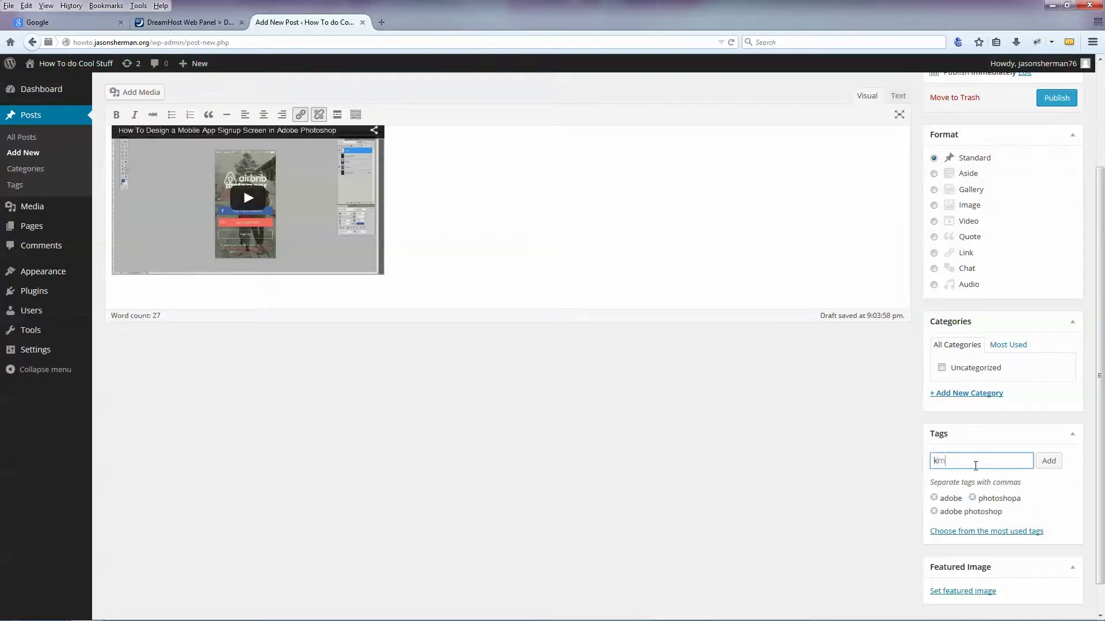
Add the tags "mobile app", "mobile design" and "app design" to the post
type("mobile app")
key("Return")
type("mobile design")
key("Return")
type("app design")
key("Return")
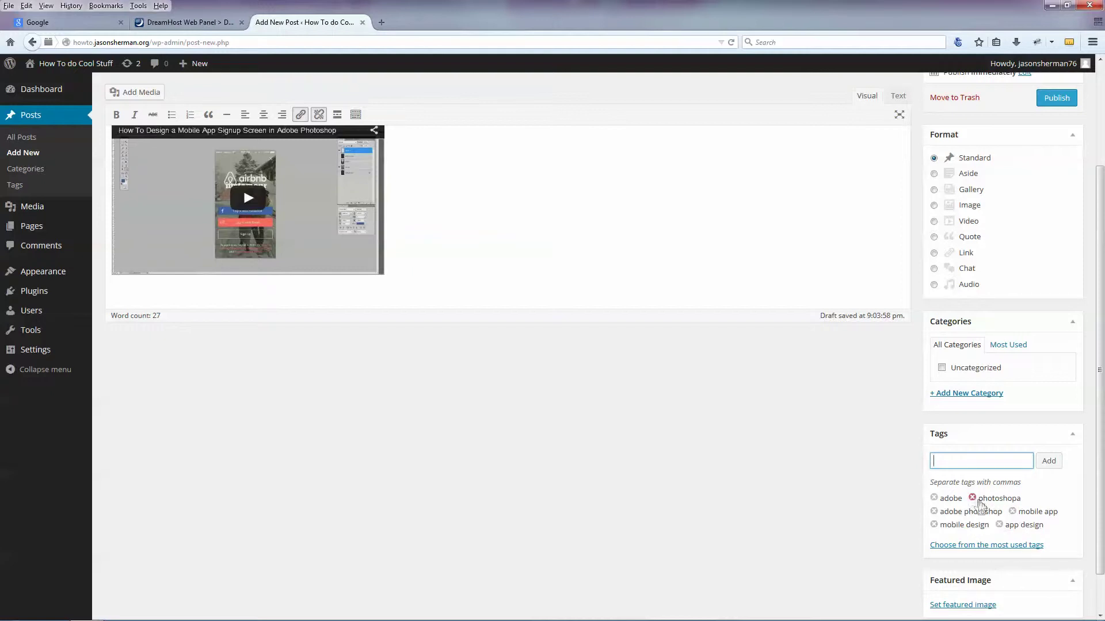
Remove the misspelled tag "photoshopa" and add "photoshop" in its place
left_click(972, 498)
left_click(964, 463)
type("photoshop")
key("Return")
Add the tags "iphone", "android" and "graphic design" to the post
type("iphon")
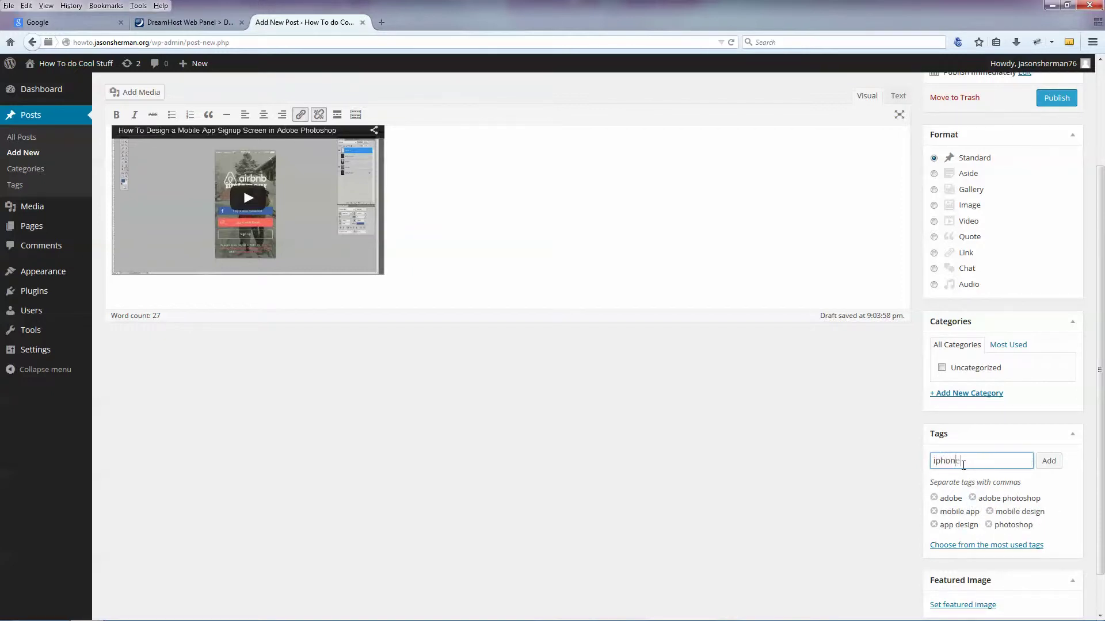
type("e")
key("Return")
type("android")
key("Return")
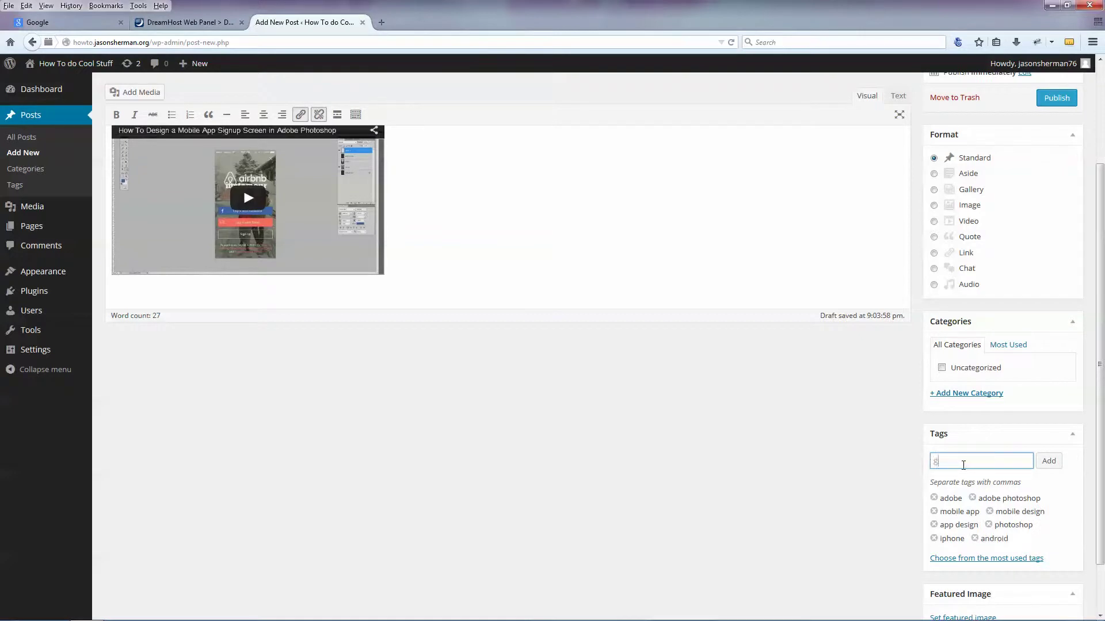
type("graphic design")
key("Return")
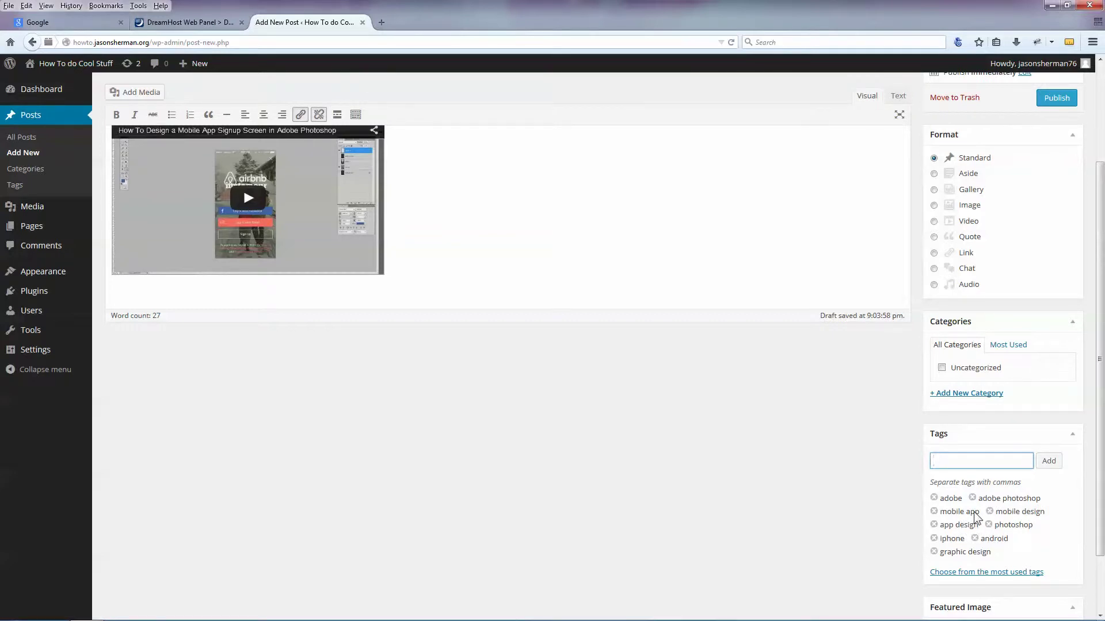
Create the new post categories "Video", "Music" and "Graphic Design"
scroll(977, 516, "up", 3)
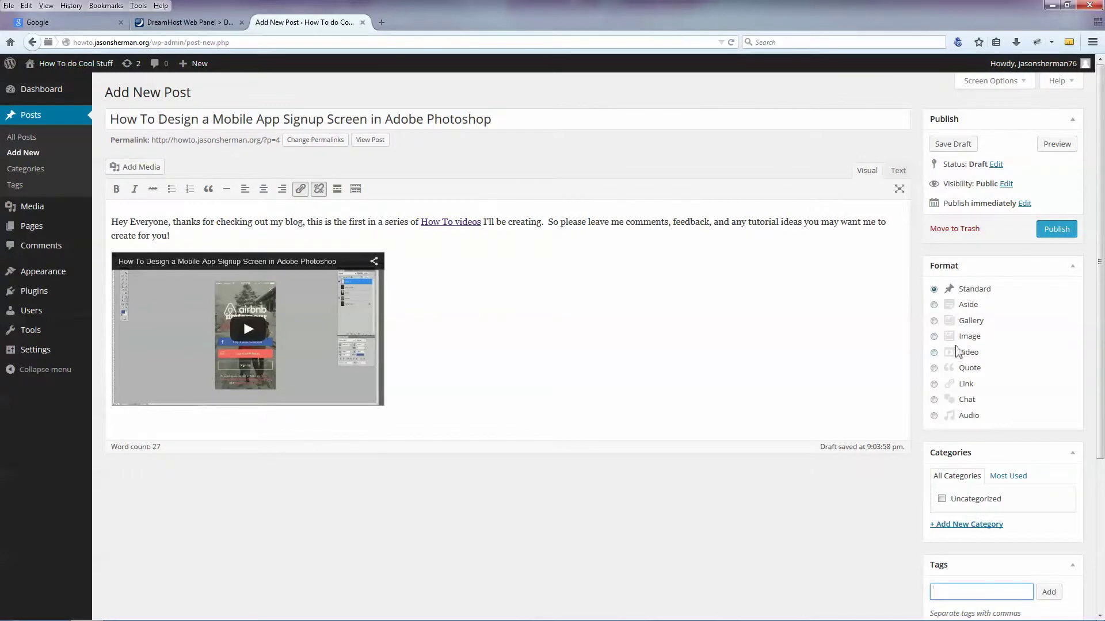
left_click(967, 525)
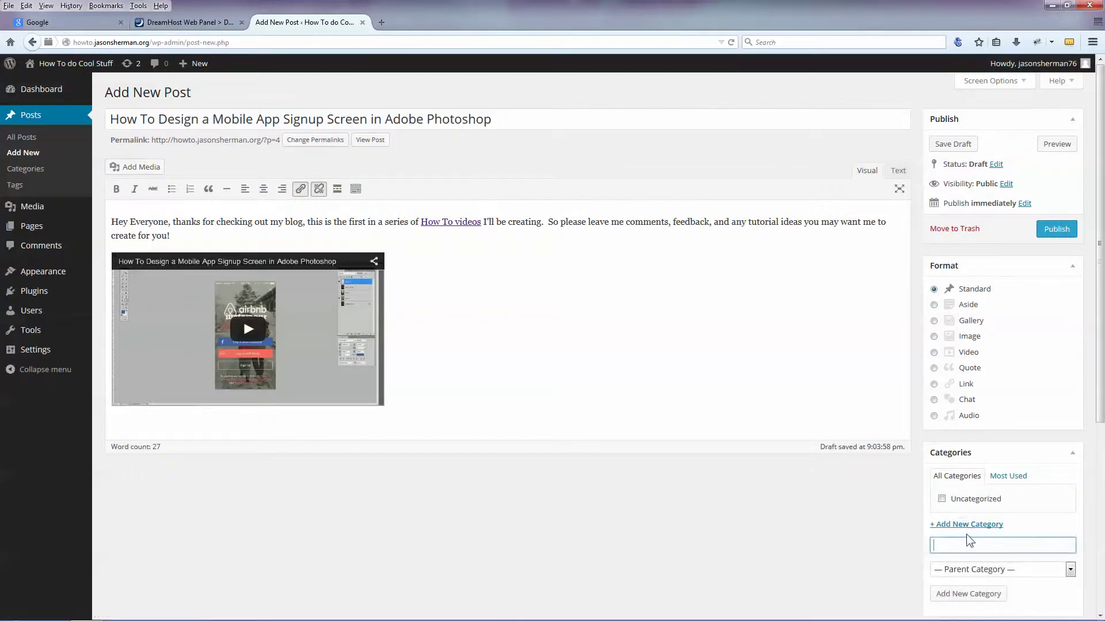
type("Video")
key("Return")
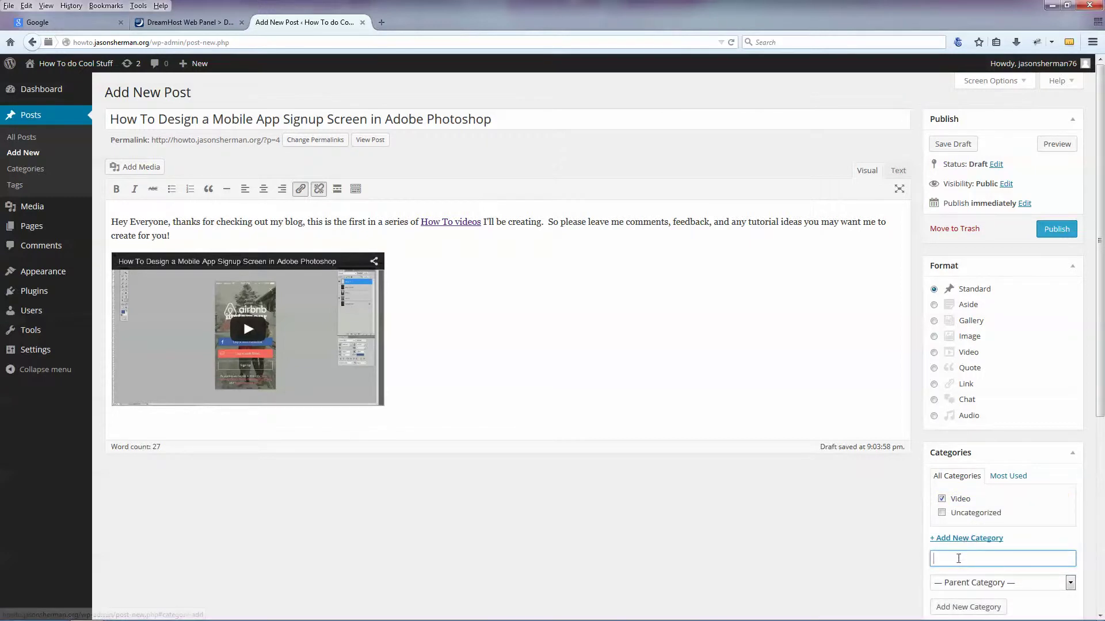
type("Music")
key("Return")
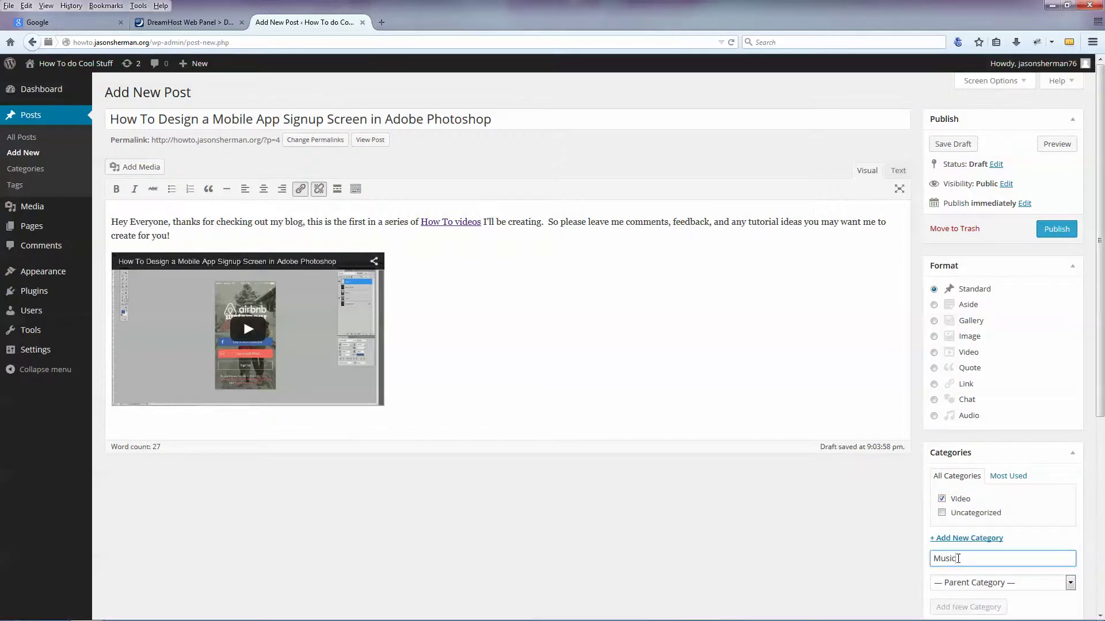
type("Graph")
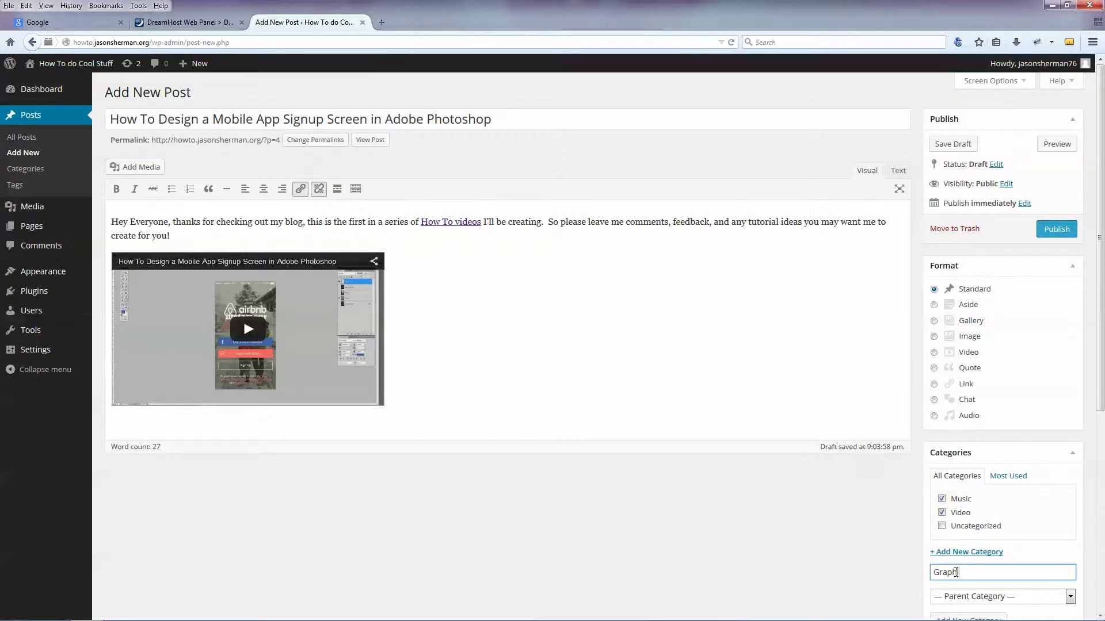
type("ic Design")
key("Return")
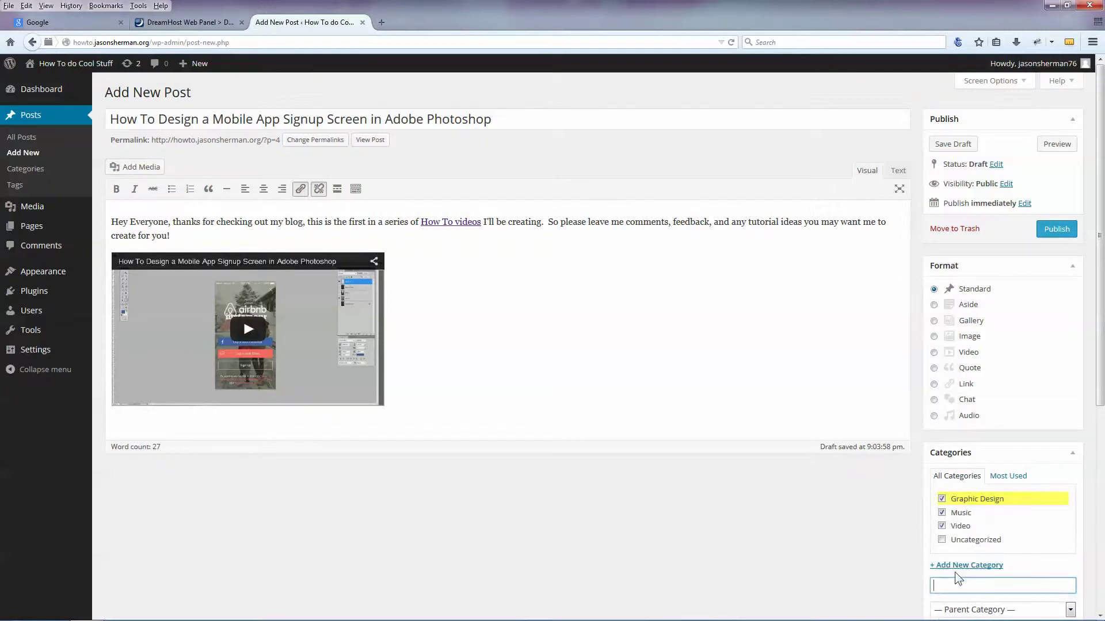
Unassign the Music and Video categories from the post, keeping only Graphic Design
scroll(958, 564, "down", 2)
left_click(942, 447)
left_click(942, 460)
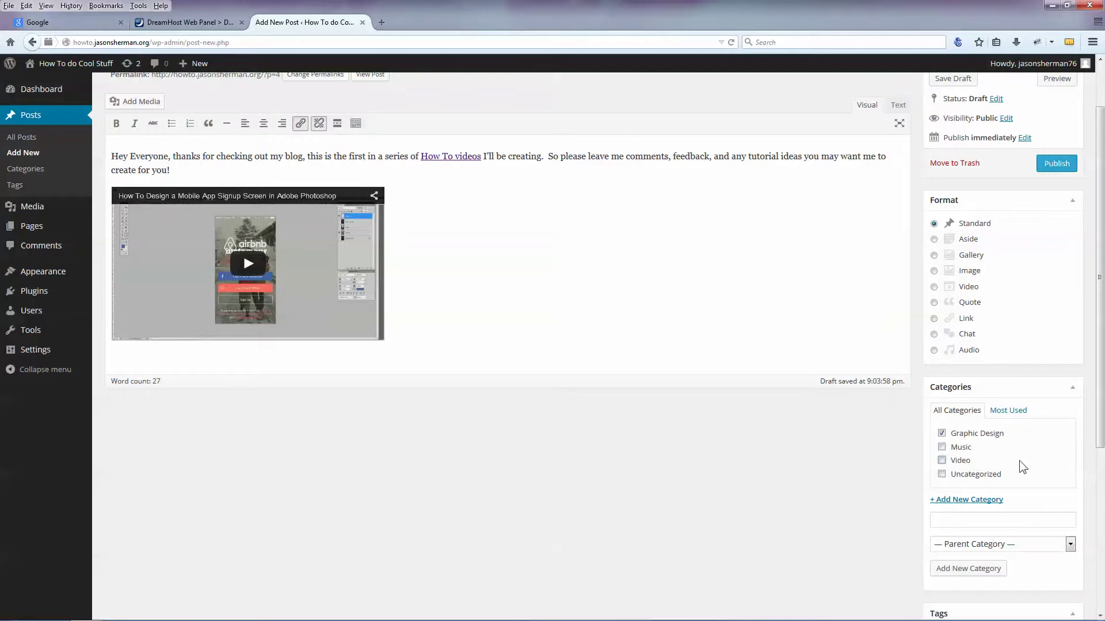
Publish the post and view its public page down to the comment form
scroll(1020, 460, "up", 2)
left_click(1053, 230)
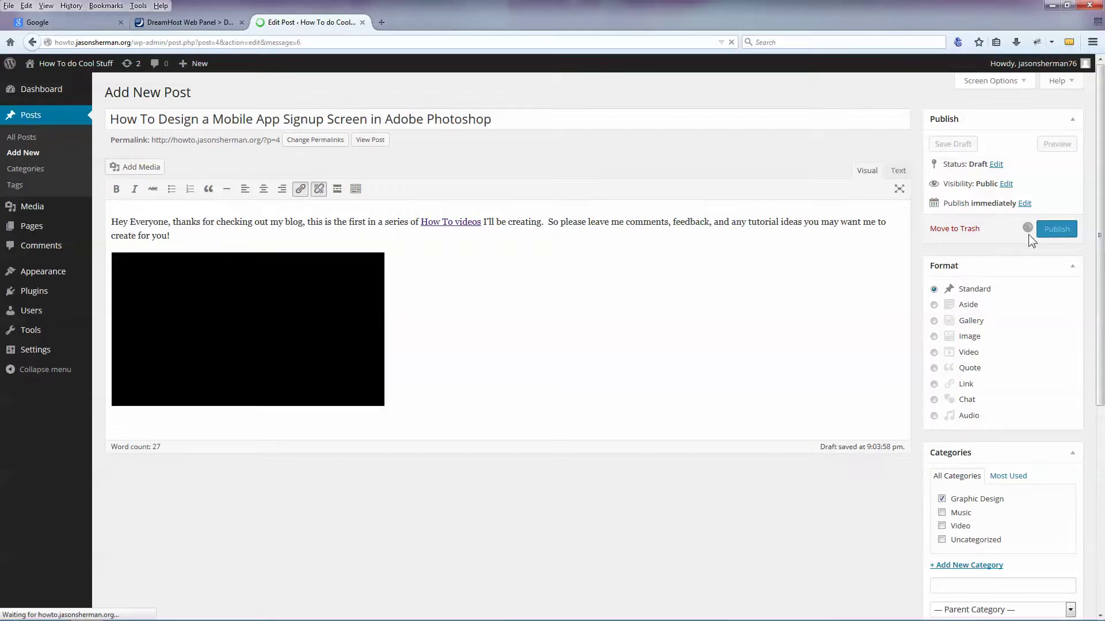
left_click(191, 120)
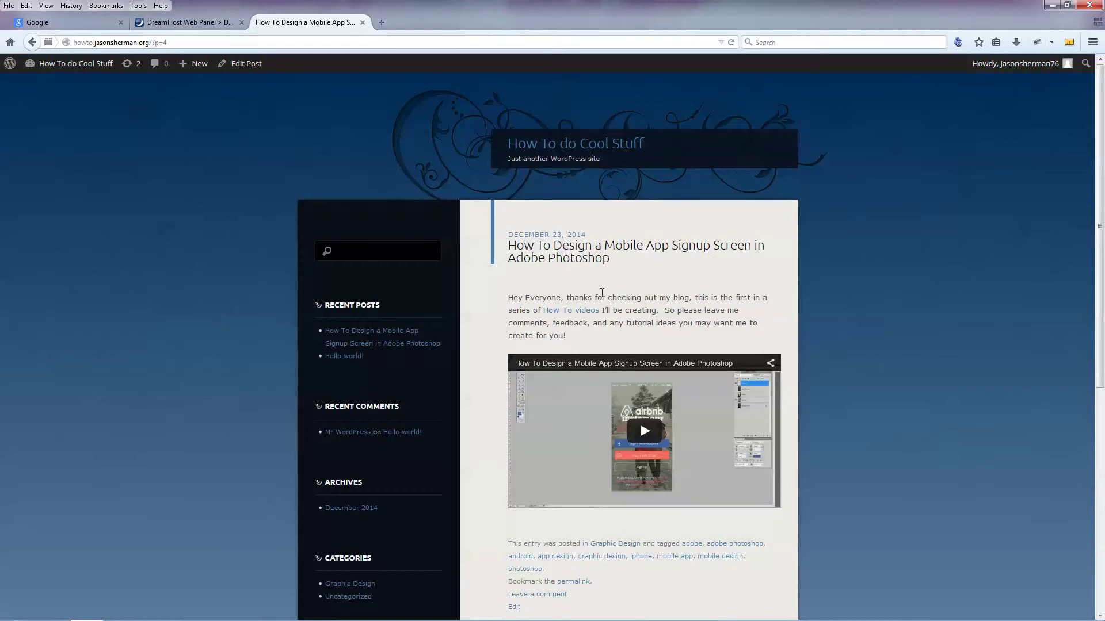
scroll(601, 293, "down", 4)
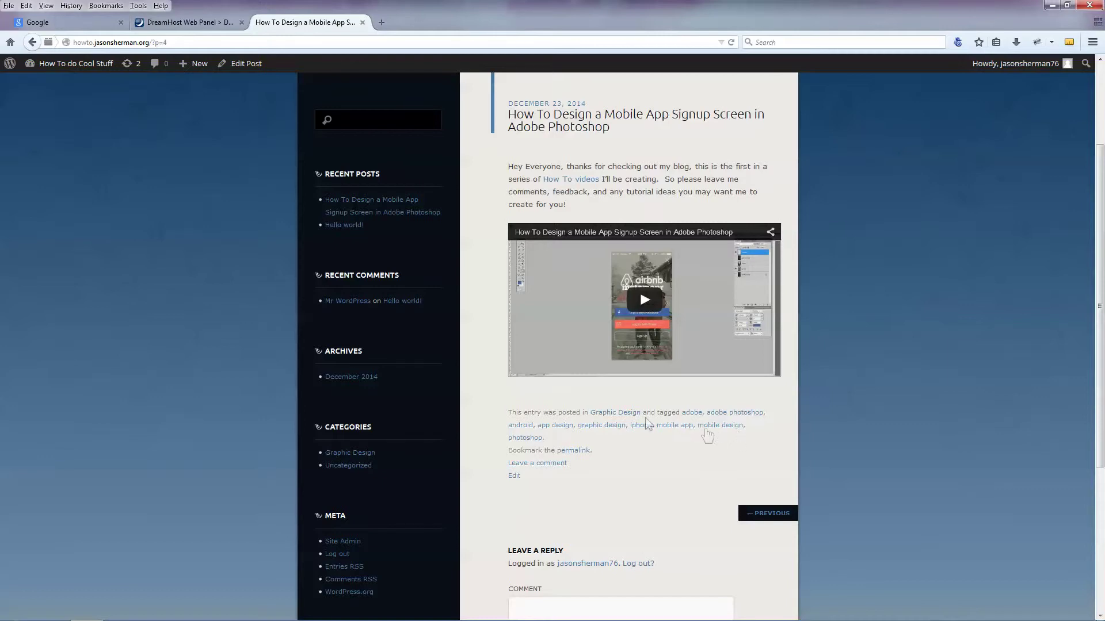
scroll(644, 417, "down", 3)
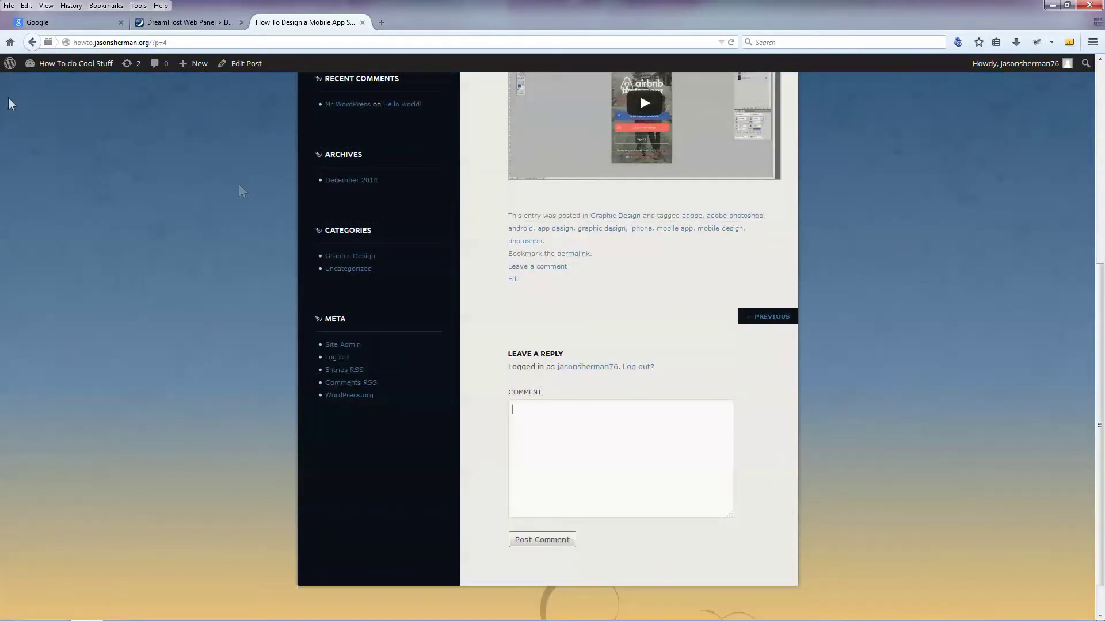
Open the site's dashboard, look through the plugin and appearance options, and return to the published post's page
mouse_move(39, 62)
left_click(44, 84)
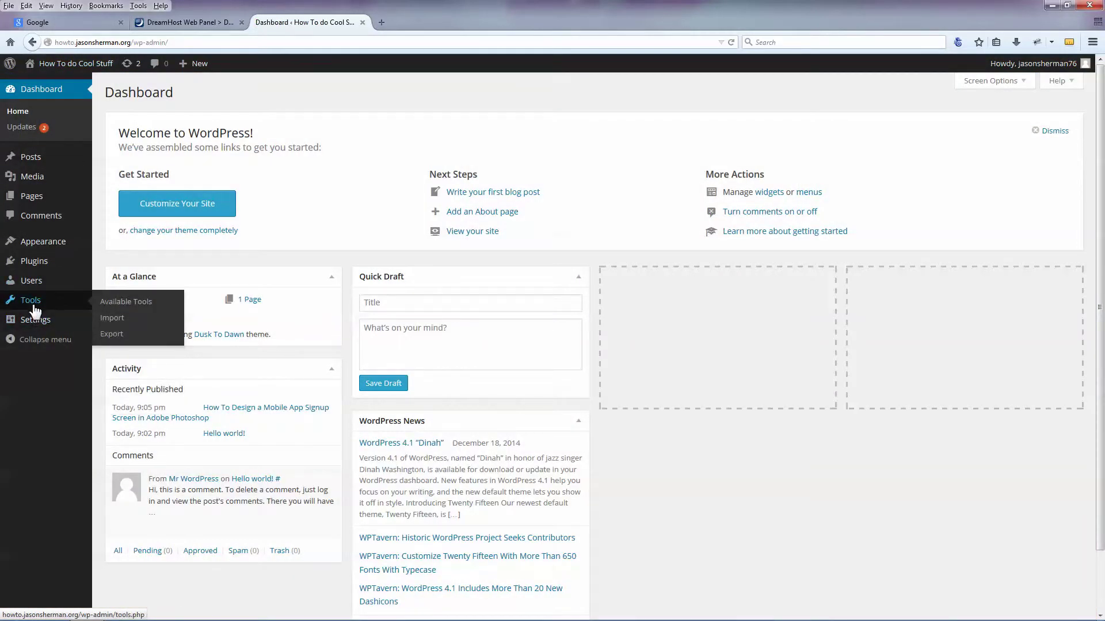
mouse_move(33, 287)
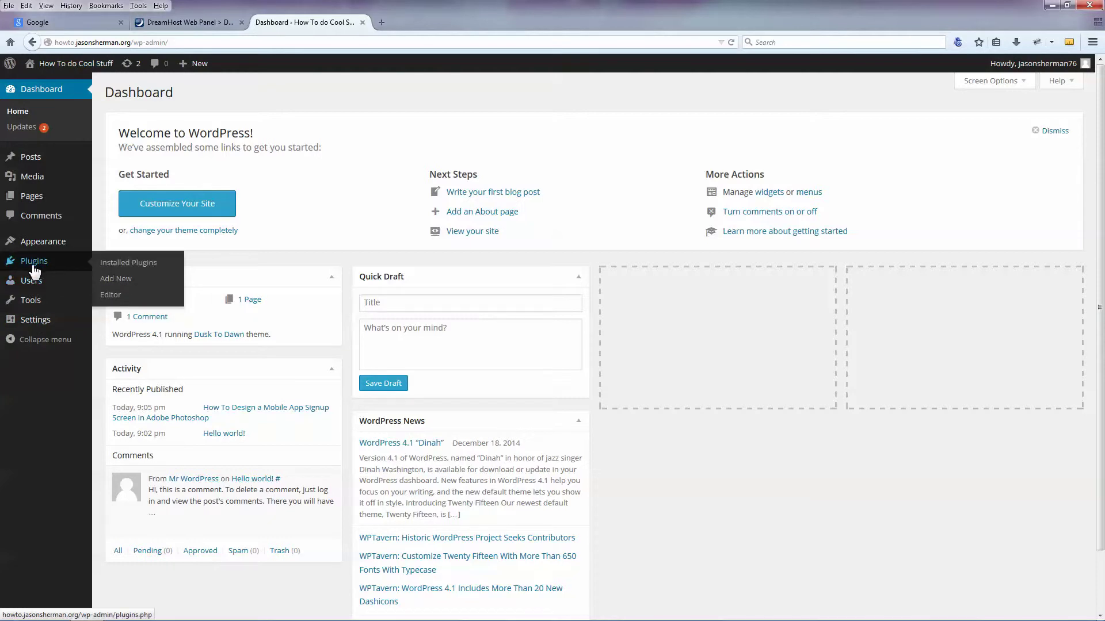
mouse_move(41, 241)
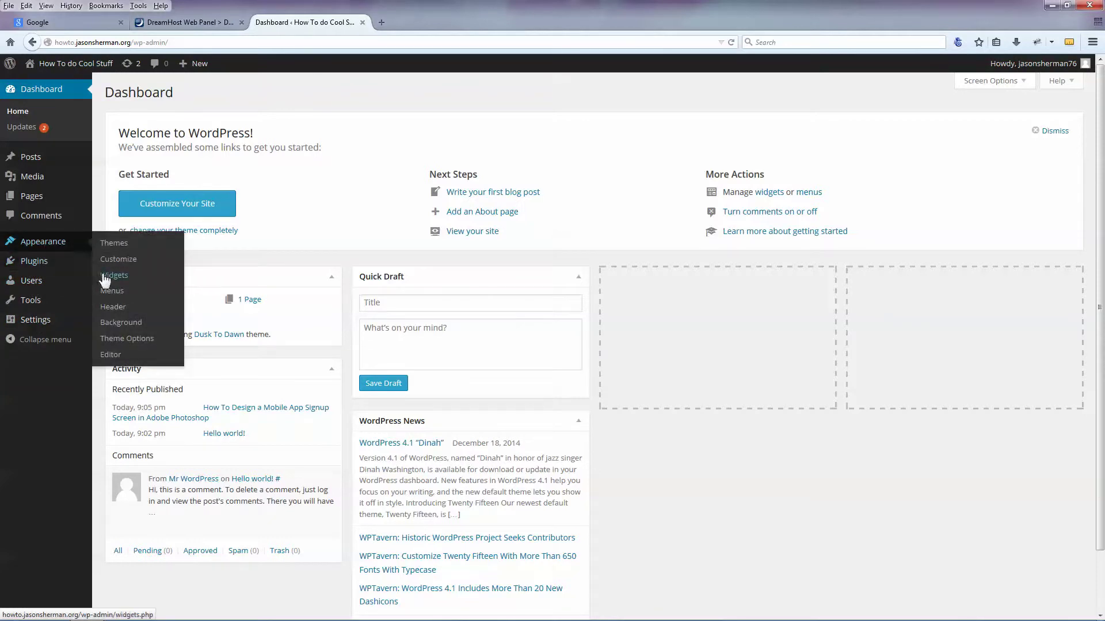
left_click(120, 332)
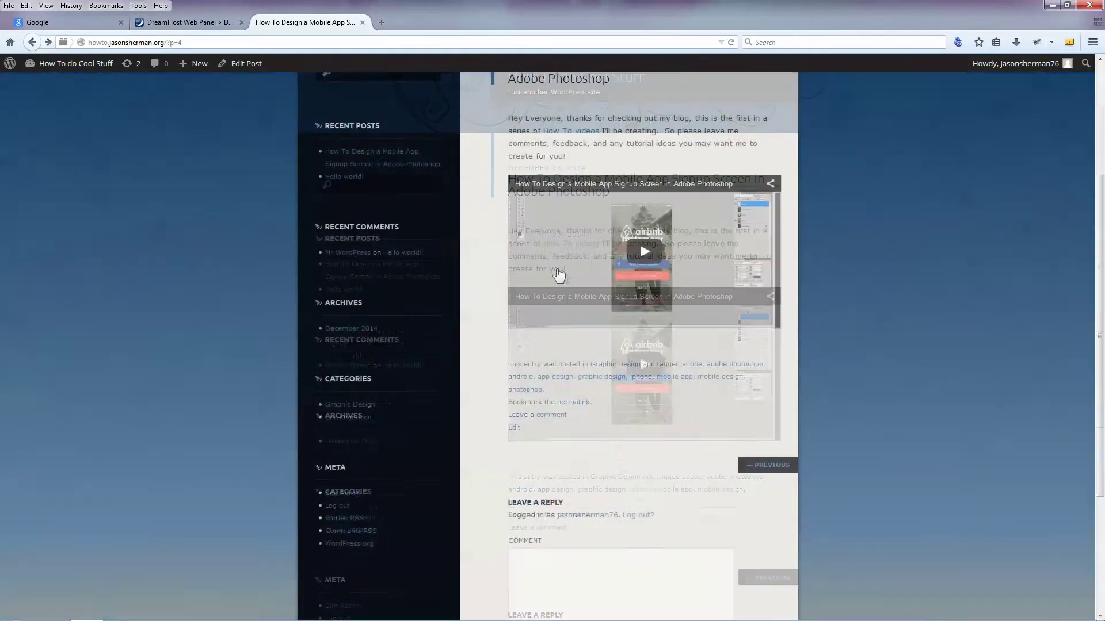
scroll(557, 400, "down", 3)
scroll(581, 282, "up", 3)
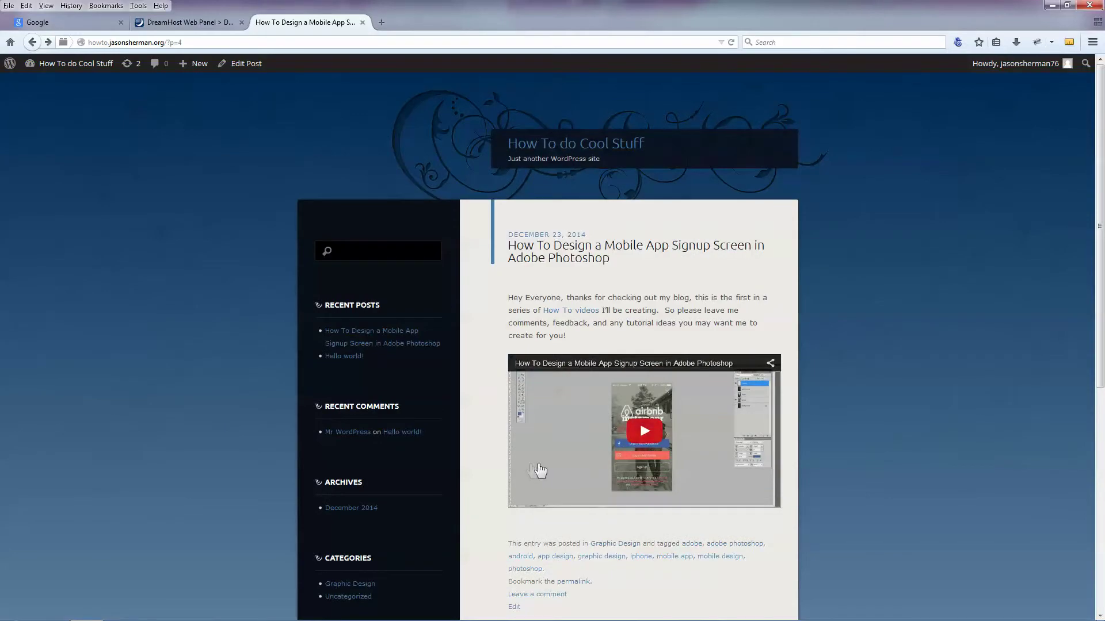